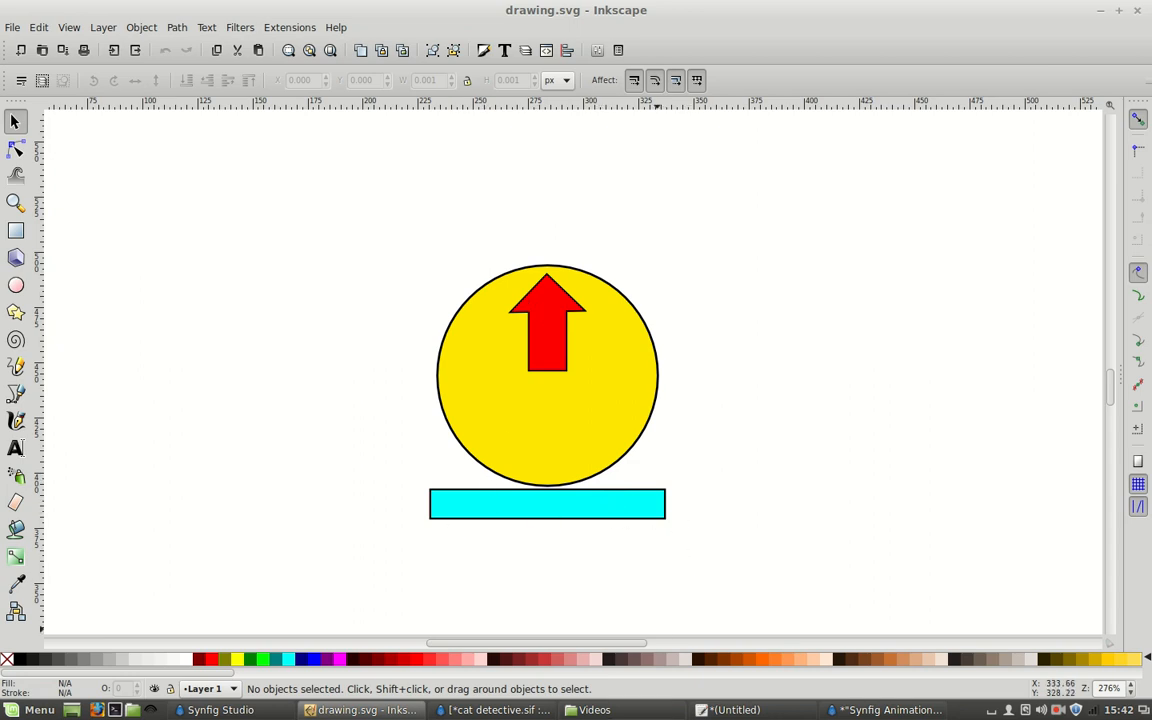
Switch to the Synfig animation and expand the imported Group and its Inline Canvas to list the drawing's layers.
left_click(871, 711)
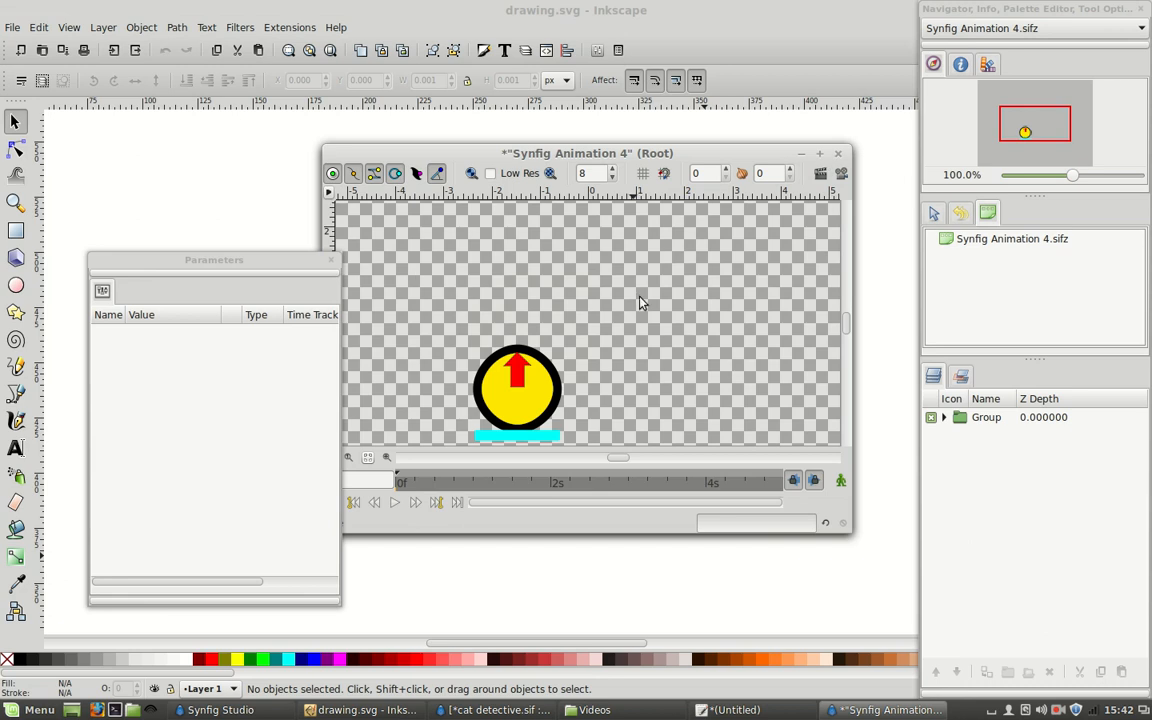
left_click(1040, 138)
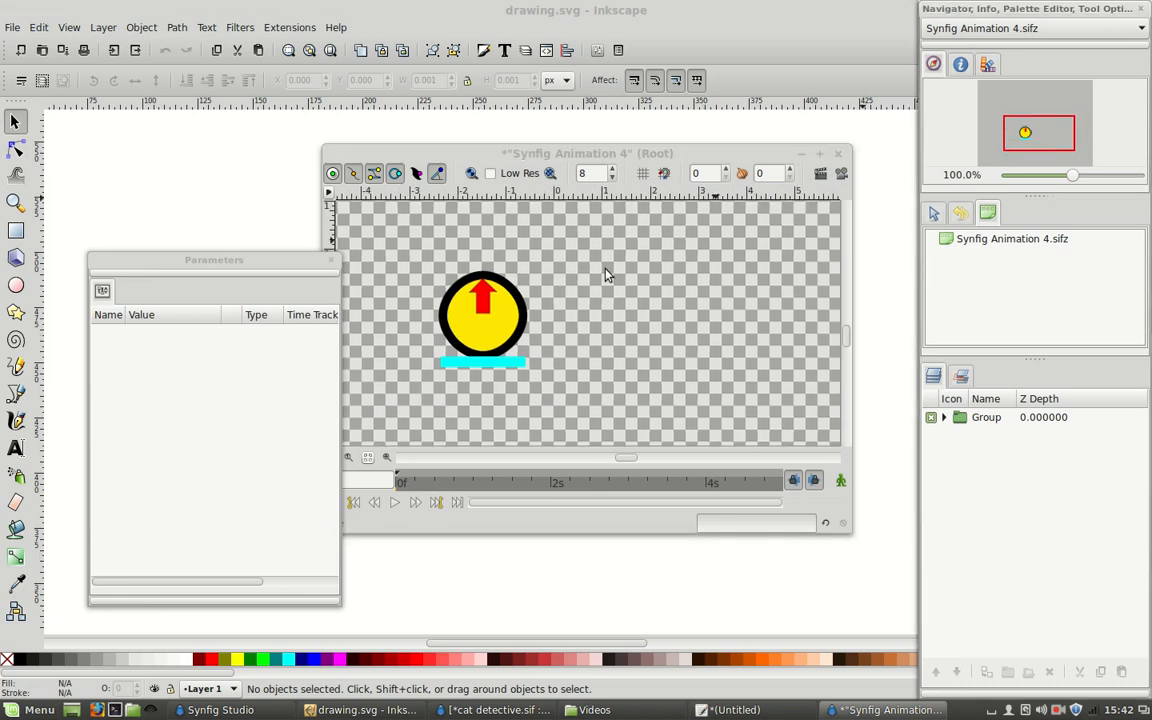
left_click(943, 418)
left_click(985, 436)
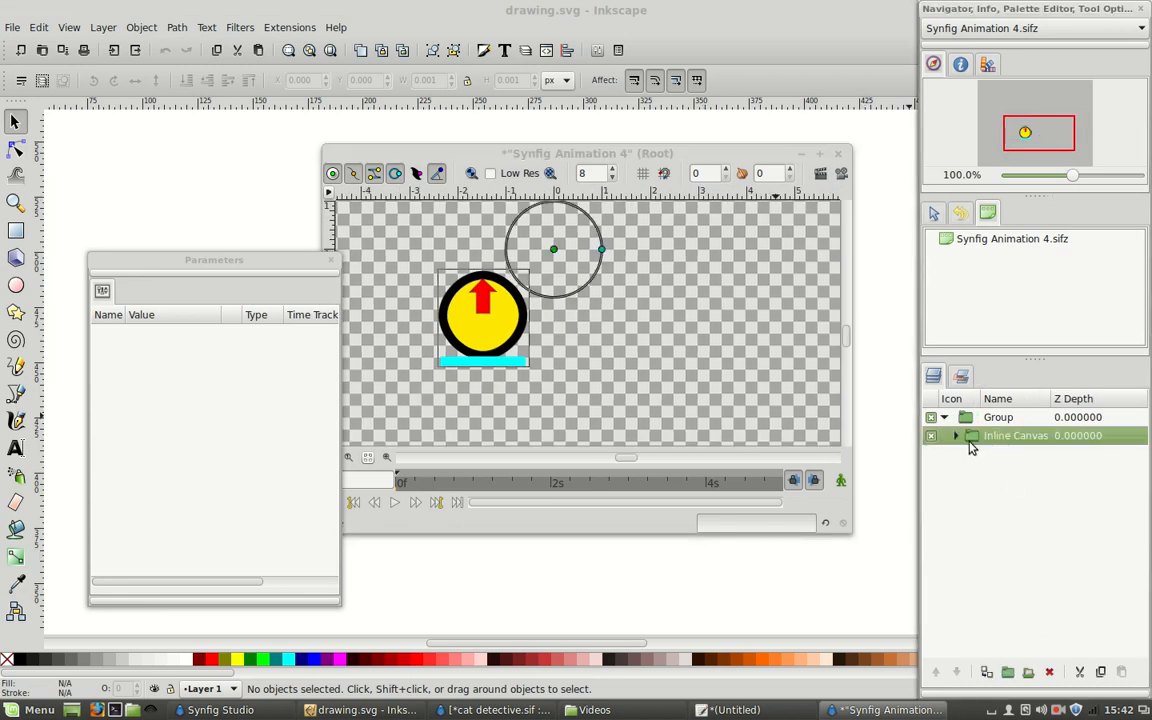
left_click(956, 436)
Set the outline width of the yellow circle's black outline layer to 0.01.
left_click(1008, 510)
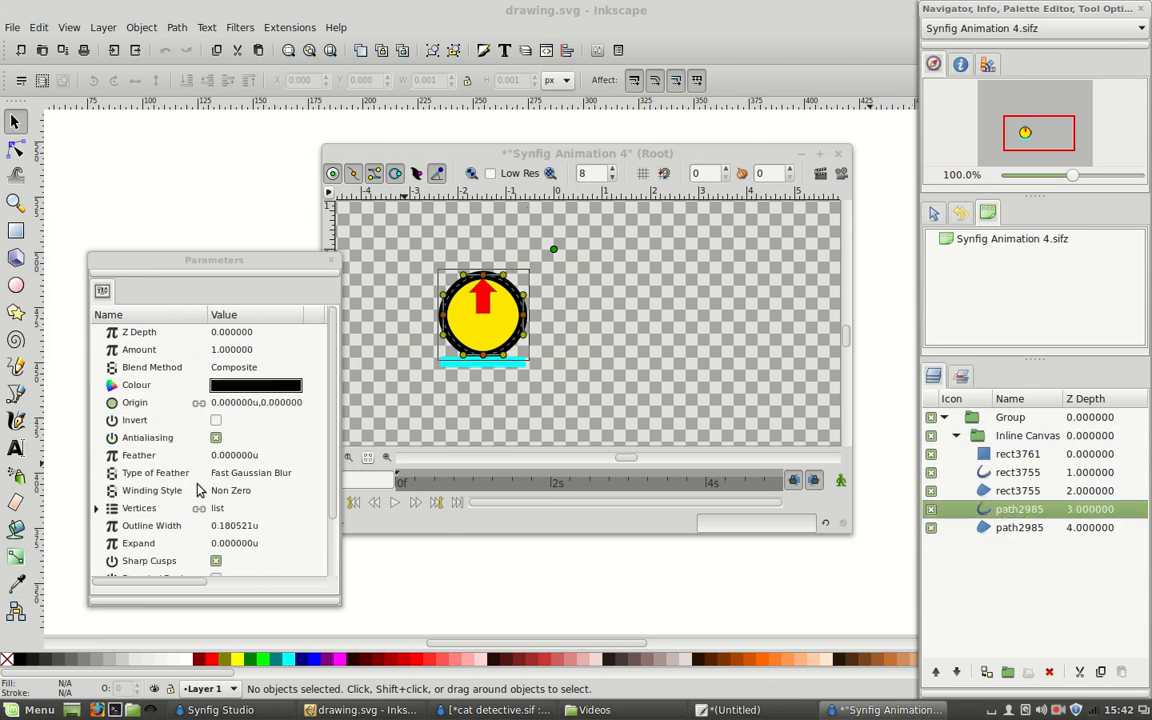
left_click(265, 527)
left_click(278, 527)
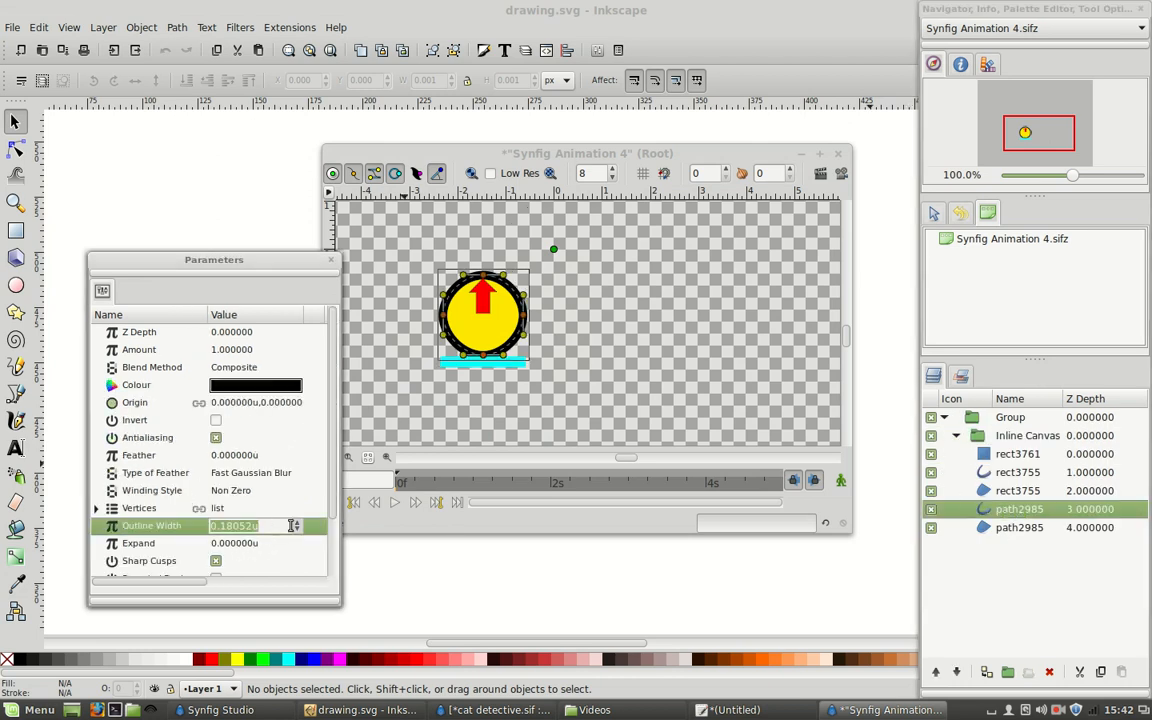
type("0.01")
key("Return")
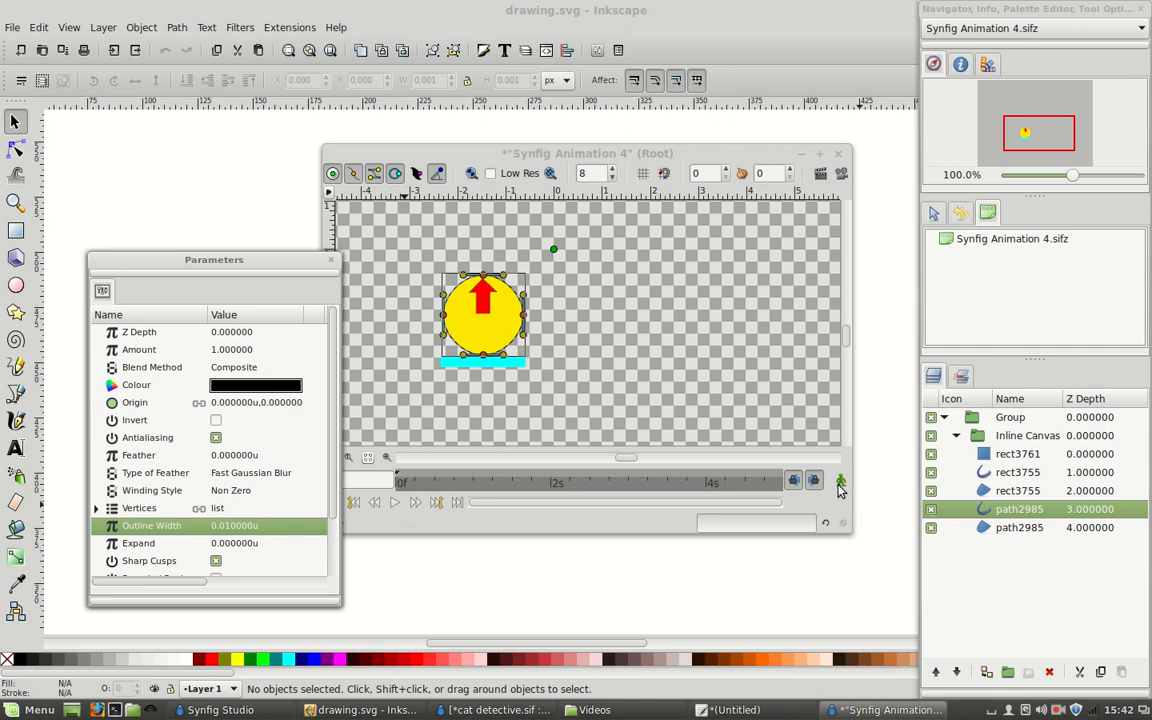
left_click(700, 383)
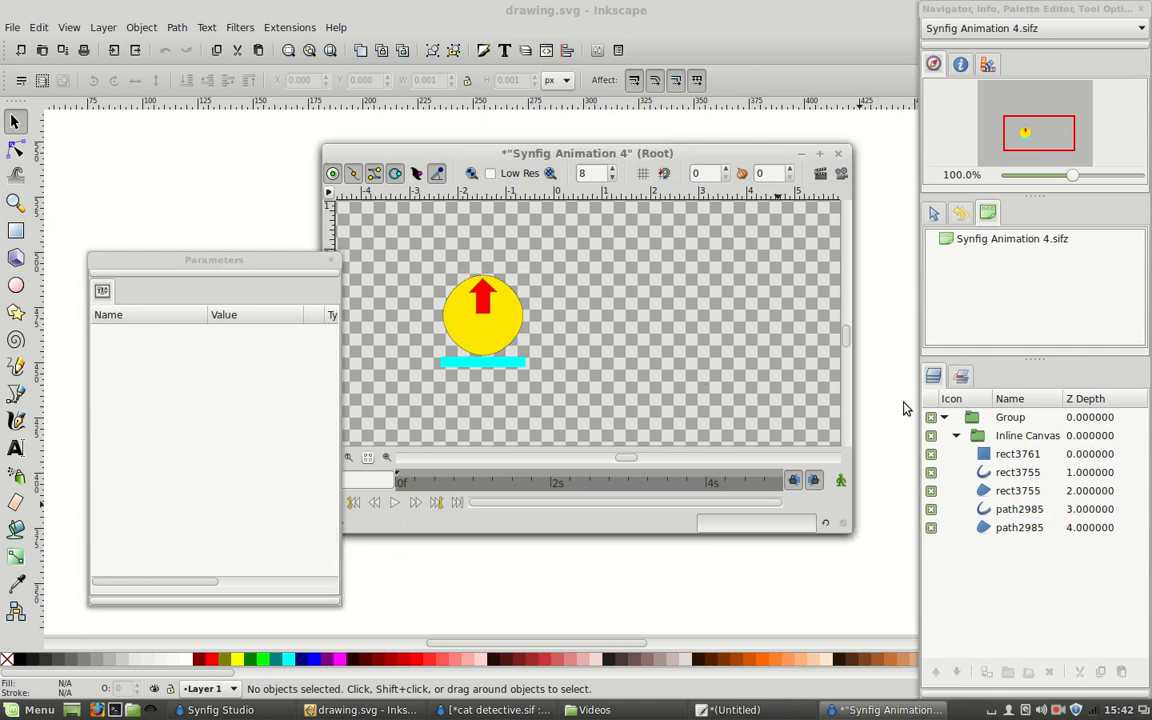
left_click(1019, 453)
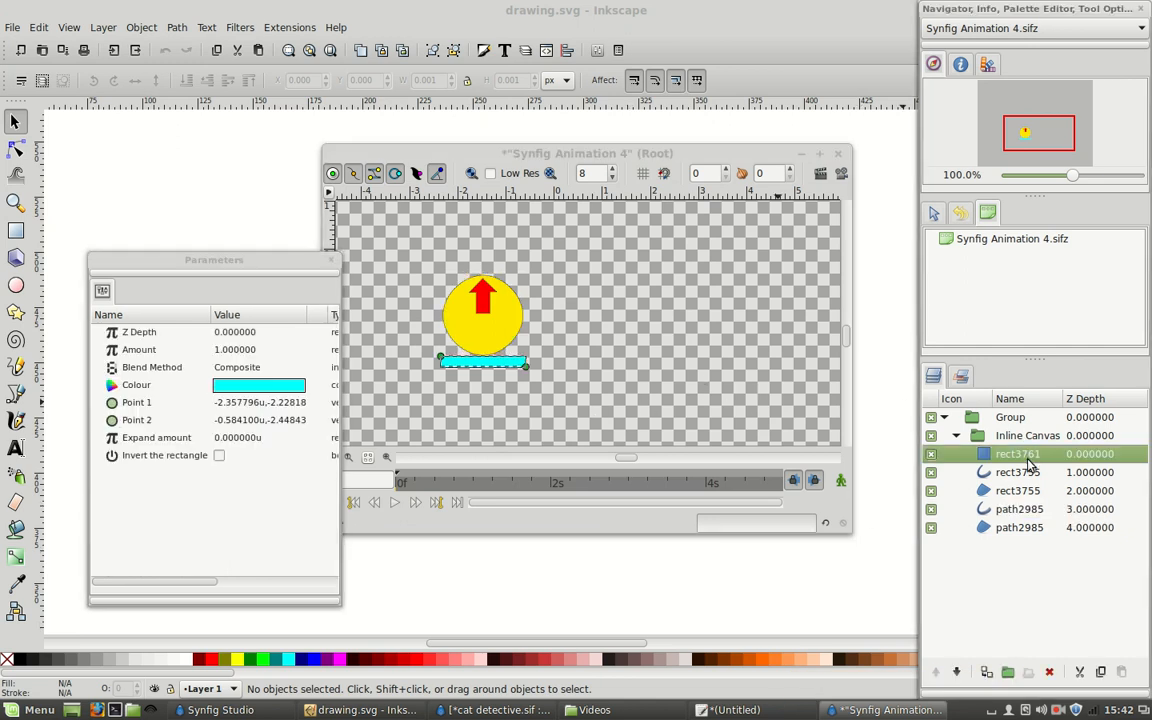
left_click(1024, 529, "shift")
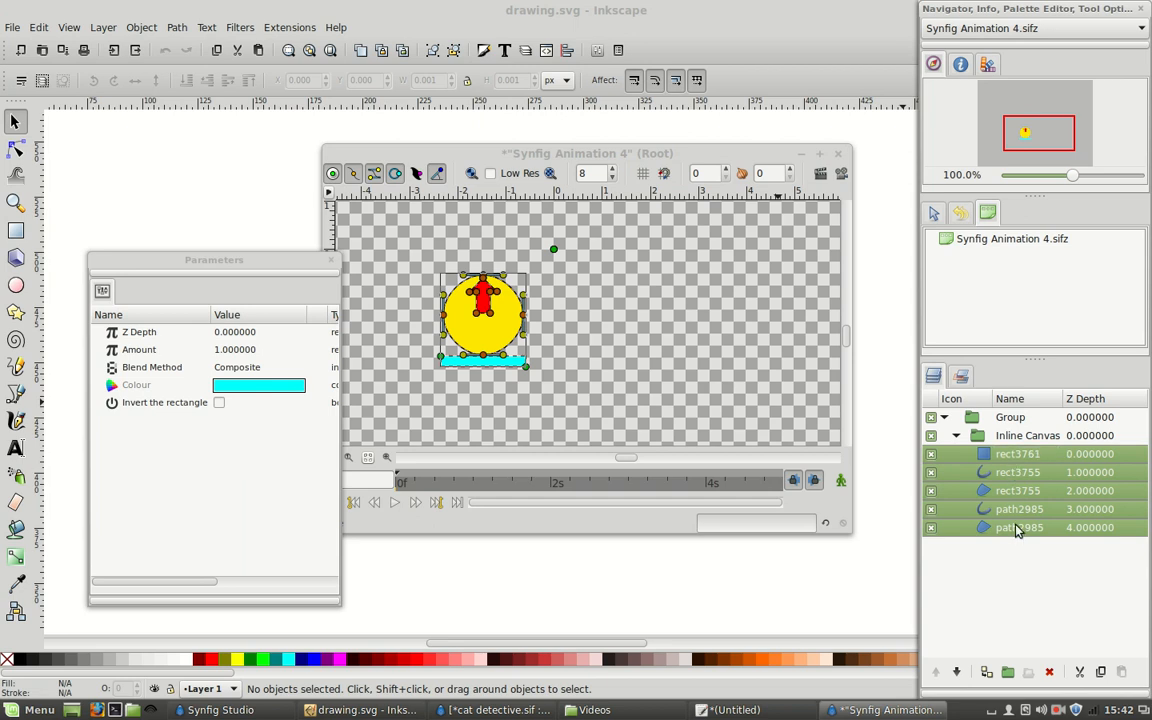
left_click(1010, 433)
left_click(1004, 454)
Move the Inline Canvas out of its parent Group and delete the emptied Group.
left_click(983, 436)
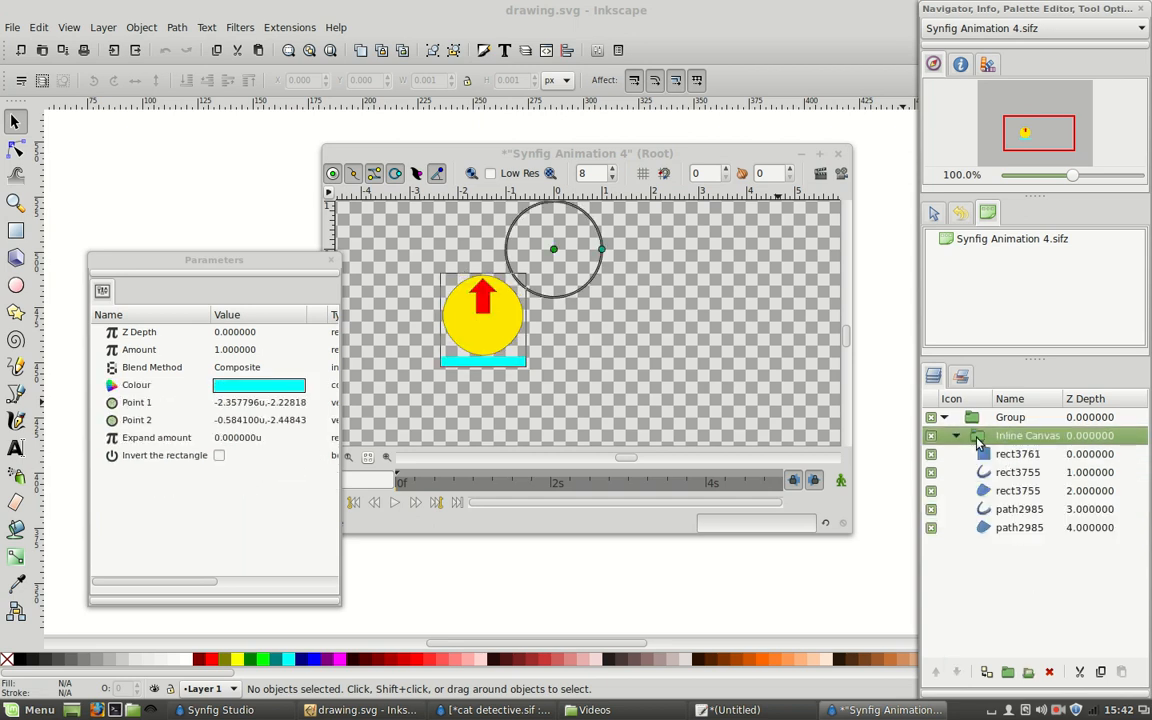
left_click(960, 437)
left_click_drag(984, 438, 1060, 411)
left_click(1000, 436)
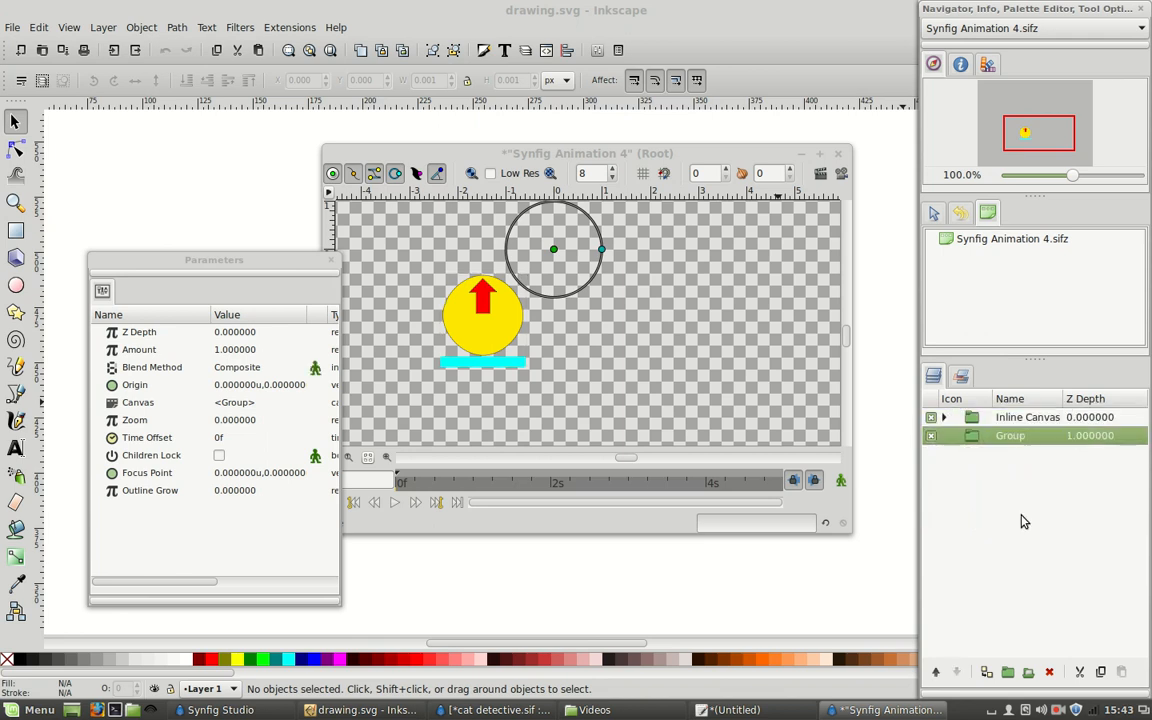
left_click(1049, 672)
Rename the Inline Canvas layer as Clock.
left_click(1026, 422)
left_click(1009, 425)
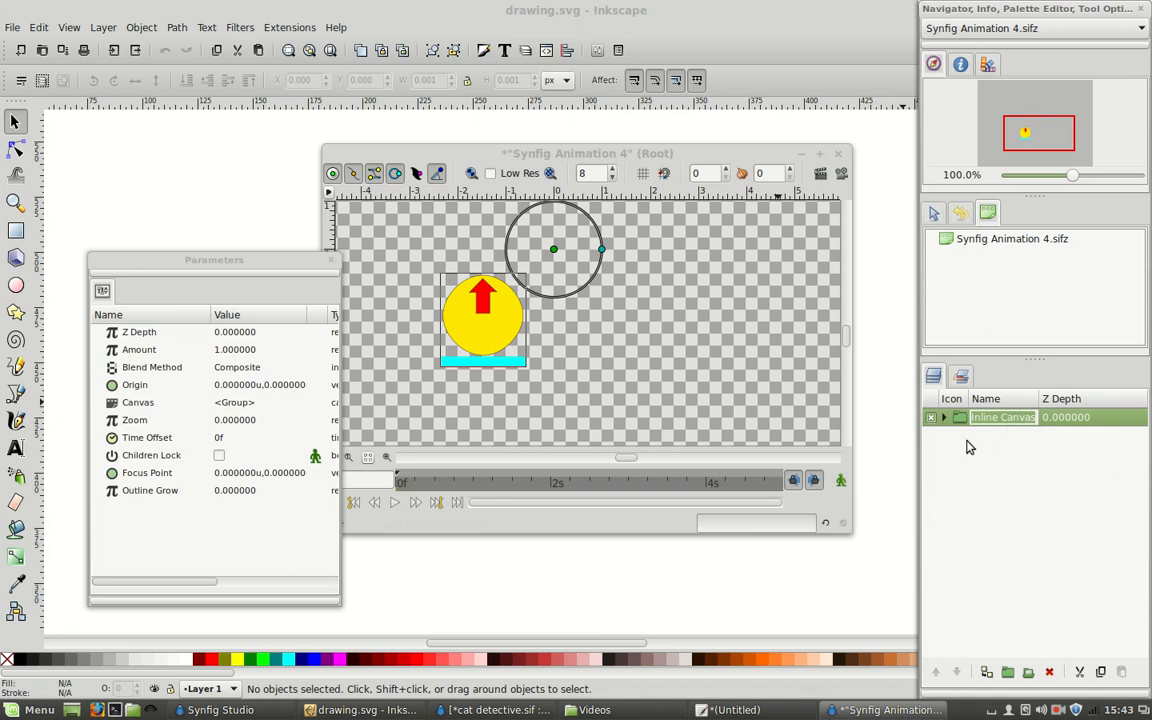
type("Clock")
key("Return")
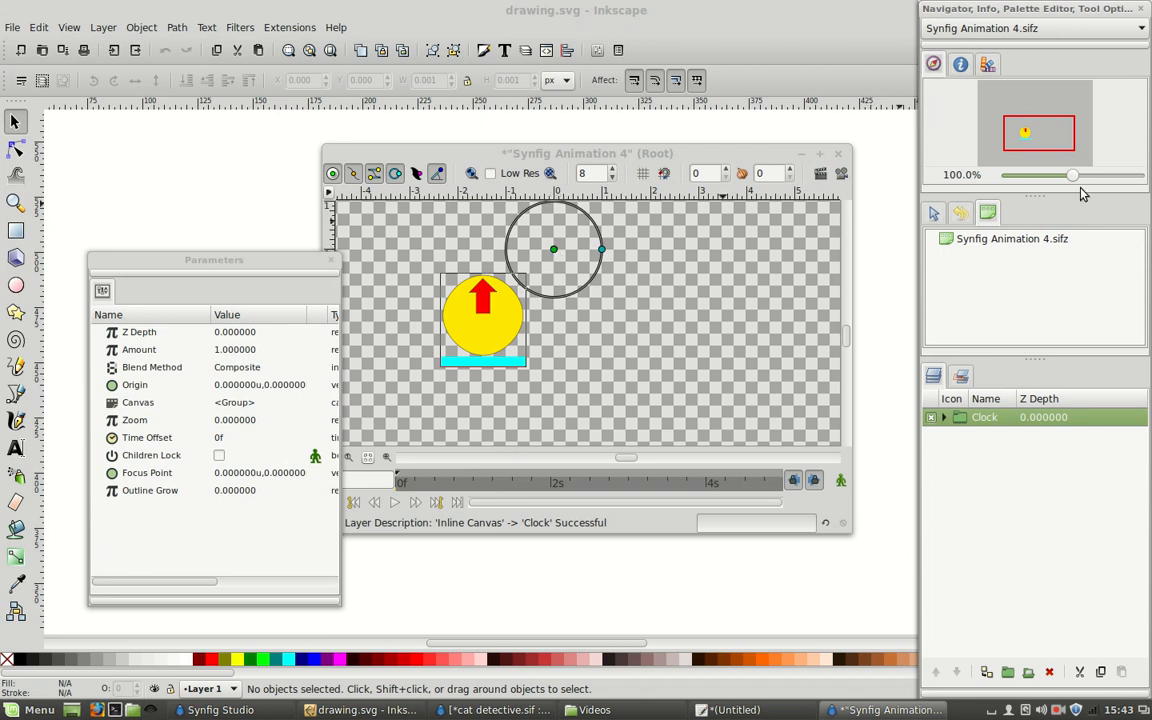
Select all five layers inside Clock and move the artwork so the circle is centred on the canvas origin.
left_click_drag(1072, 175, 1042, 178)
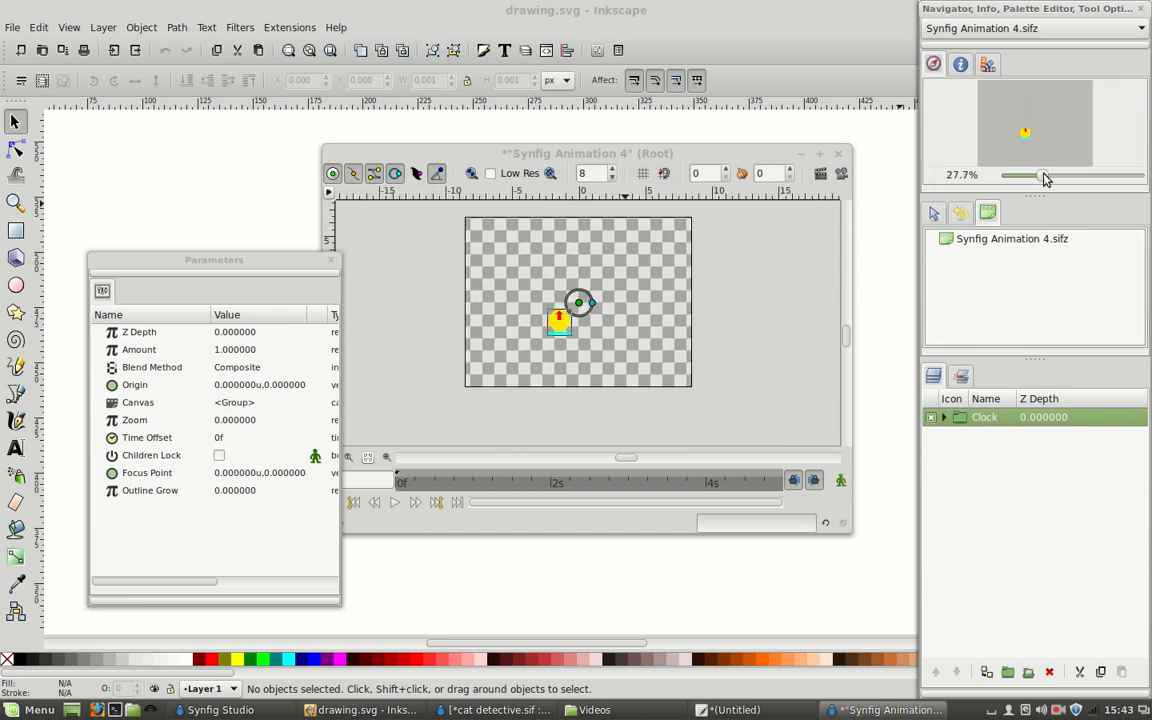
left_click(943, 417)
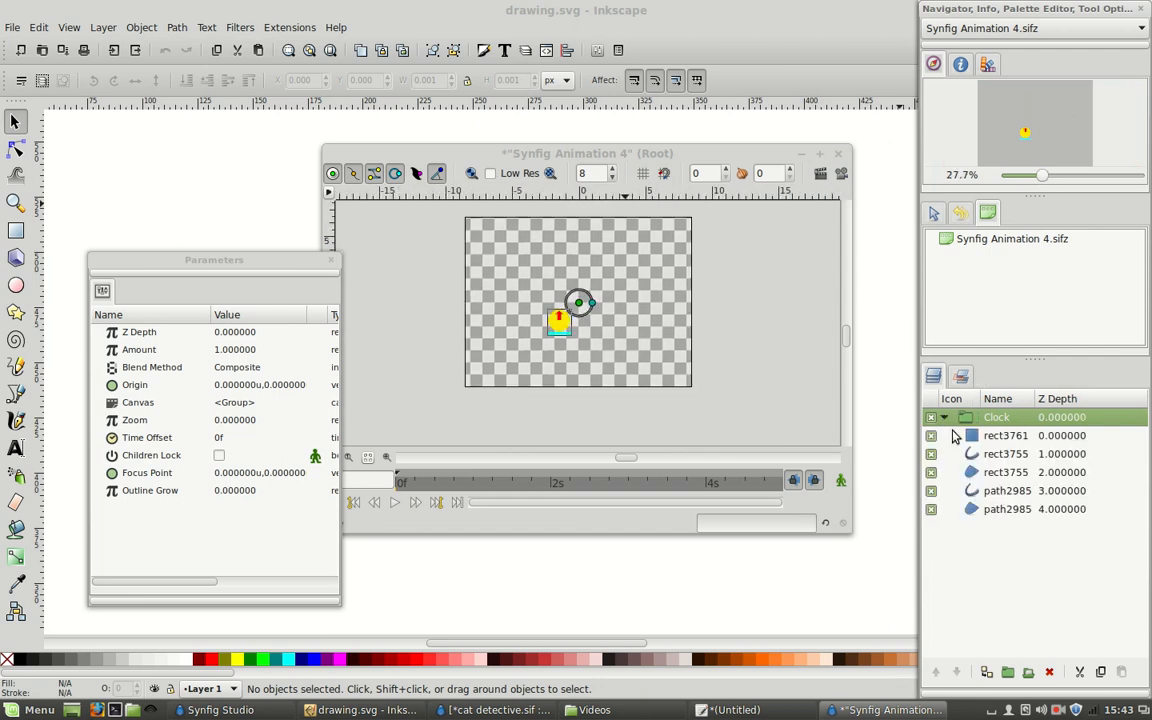
left_click(1003, 436)
left_click(1000, 509, "shift")
left_click_drag(1042, 176, 1078, 180)
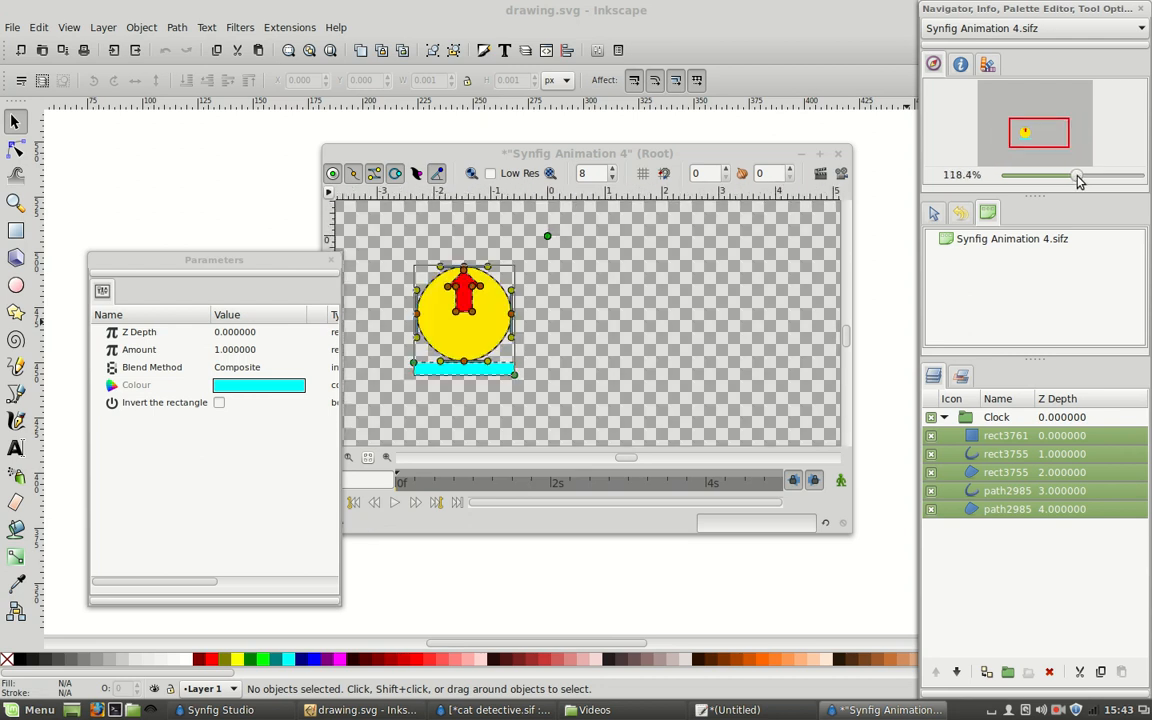
scroll(621, 206, "up", 1)
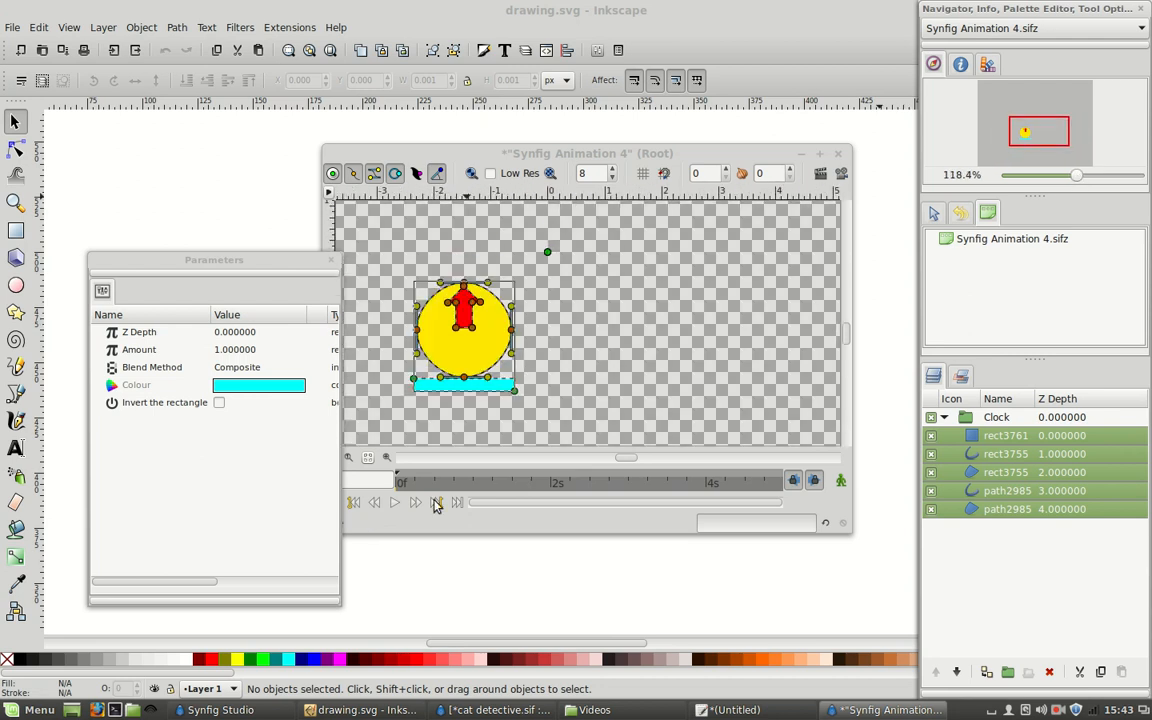
left_click(268, 708)
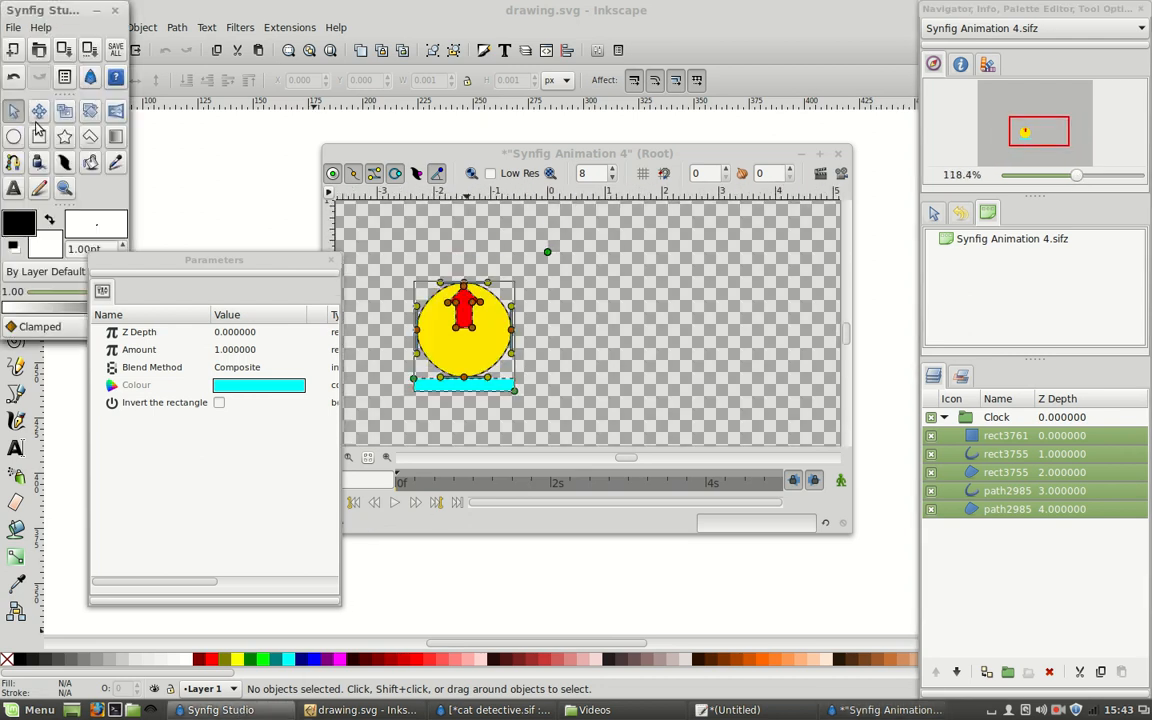
left_click(390, 279)
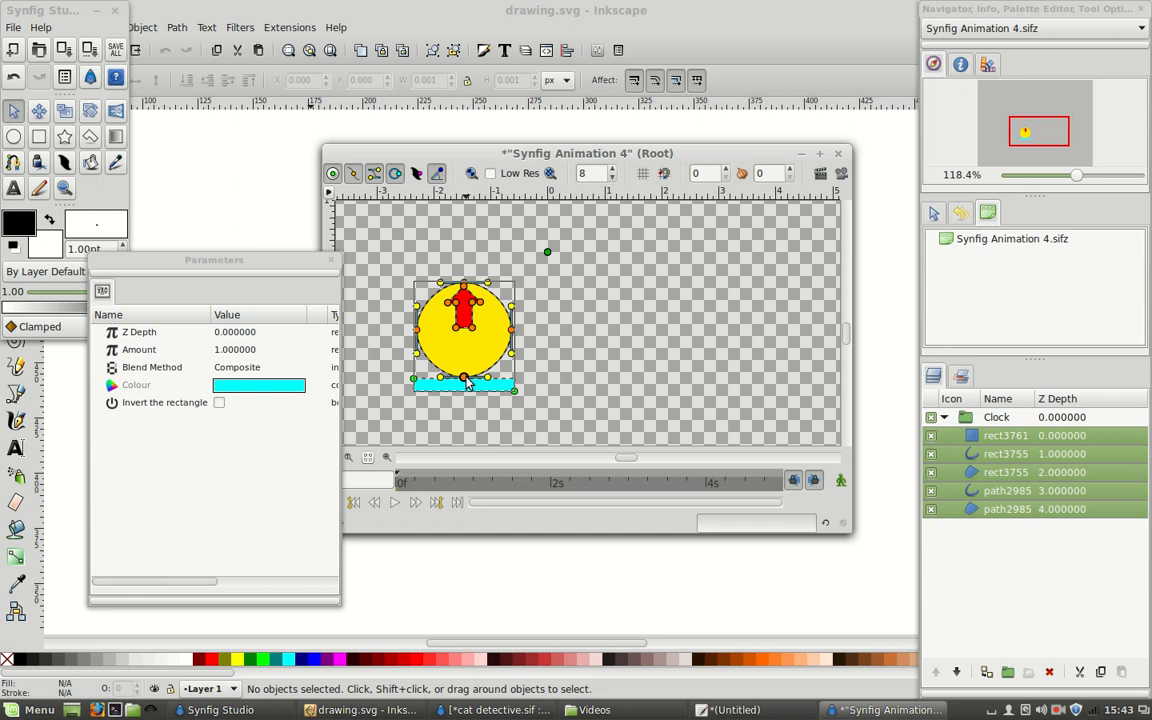
left_click_drag(466, 380, 548, 305)
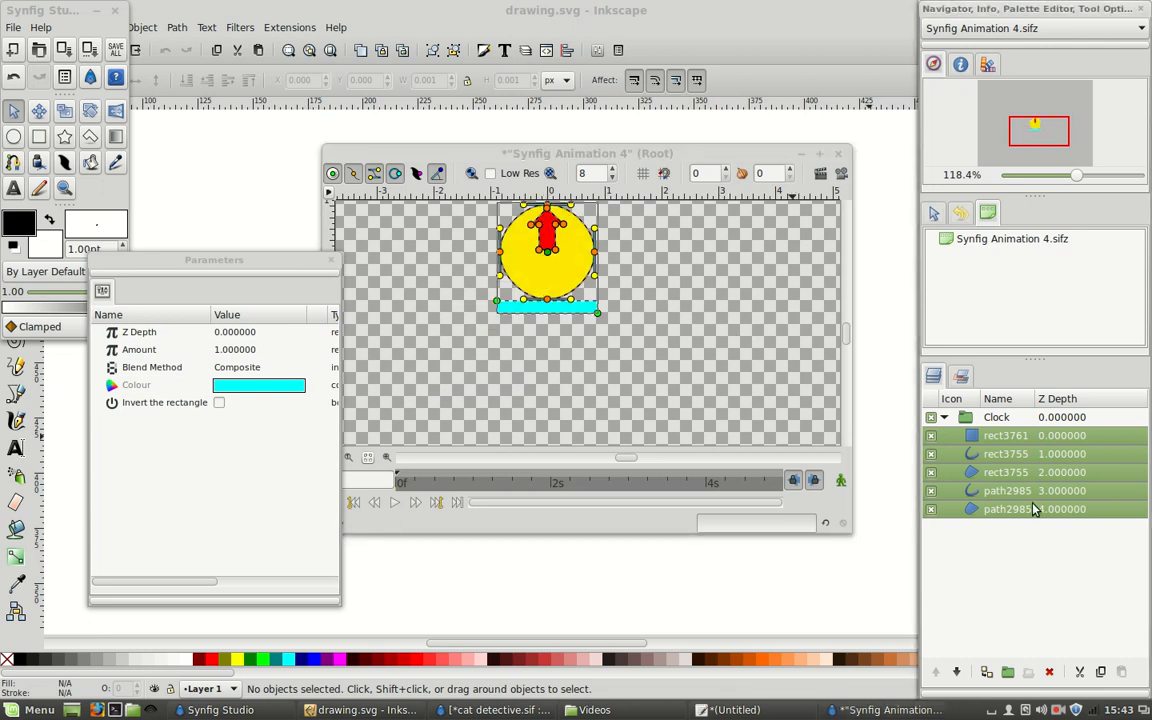
left_click(659, 353)
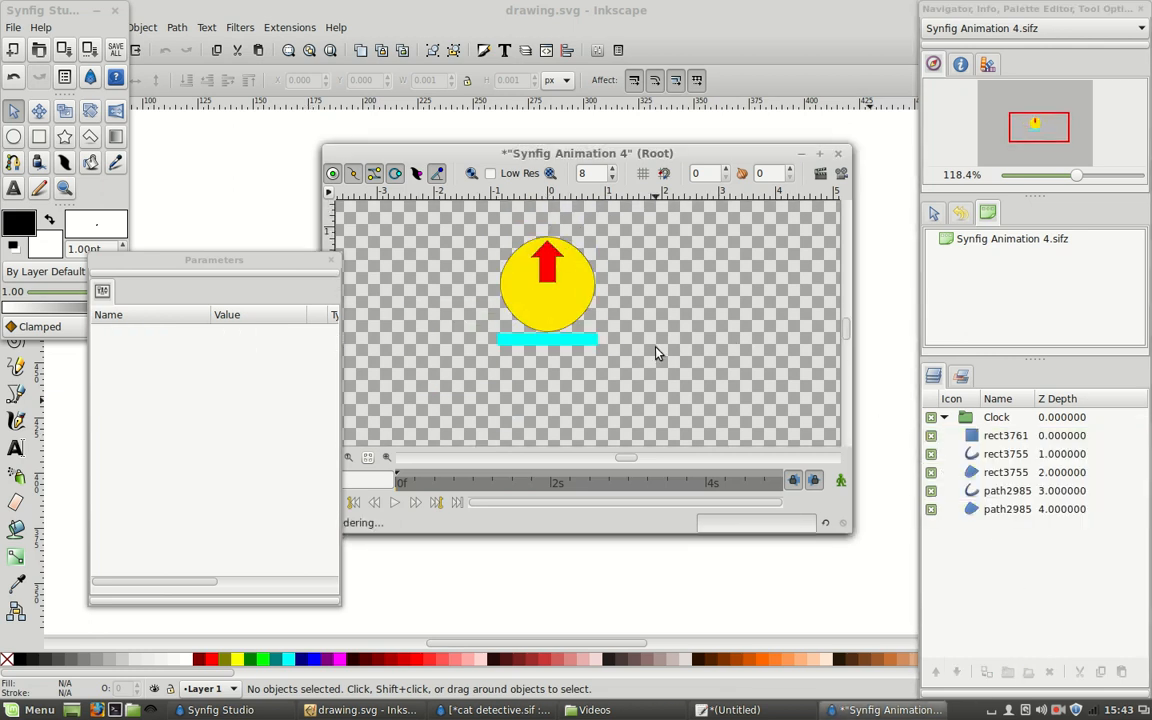
Group the arrow's two rect3755 layers and raise the group above the rect3761 layer.
double_click(1005, 436)
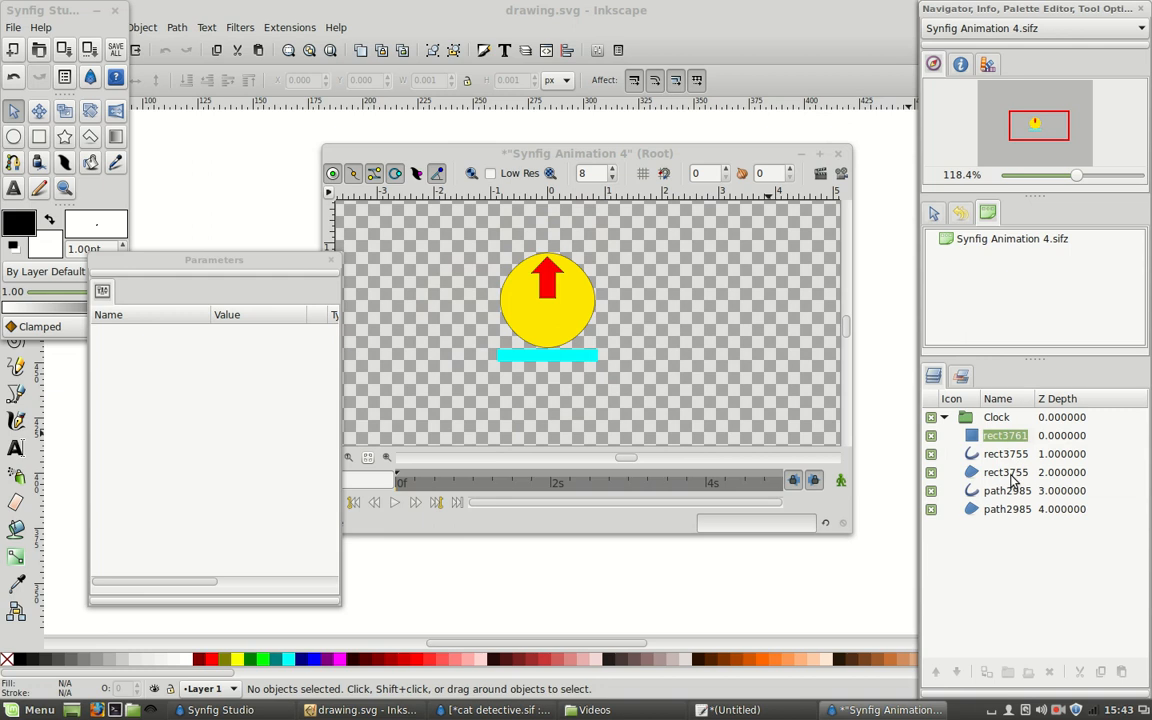
left_click(1013, 512)
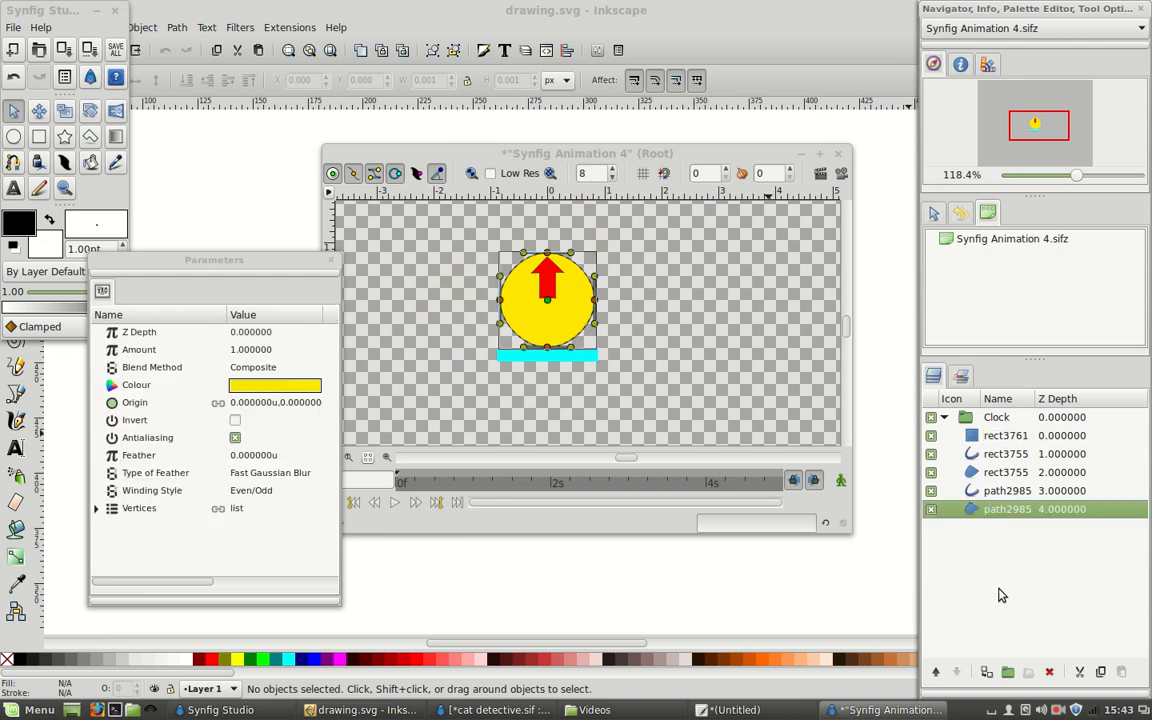
left_click(1028, 492)
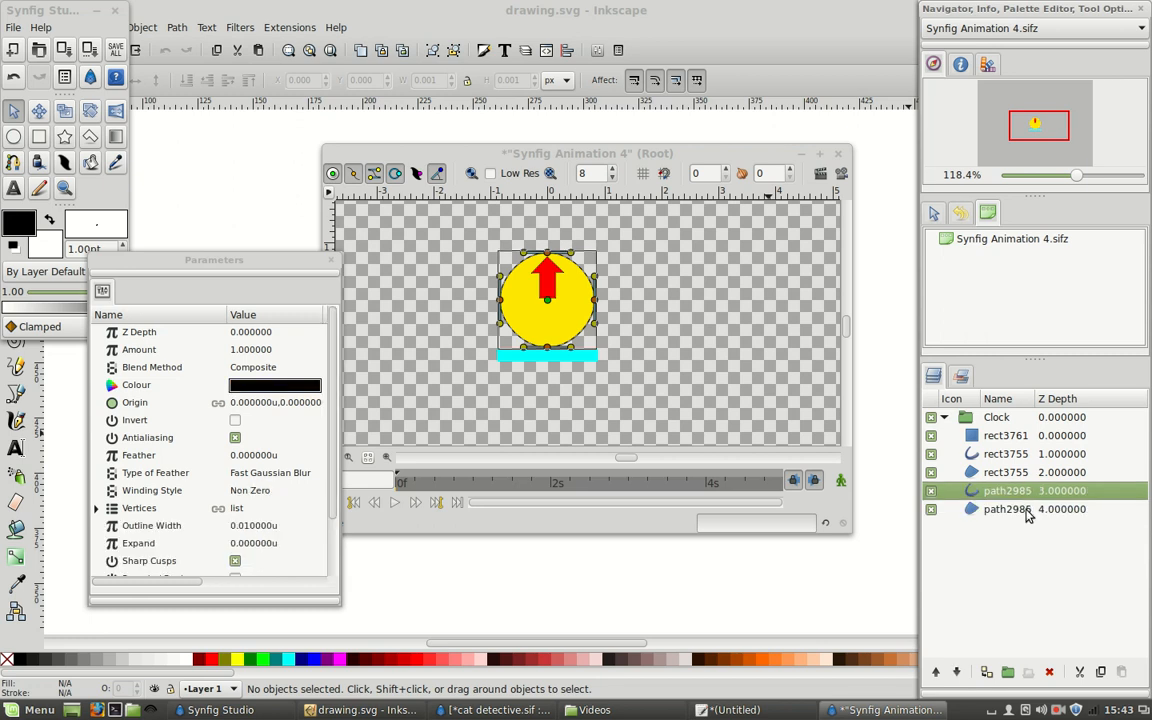
left_click(997, 437)
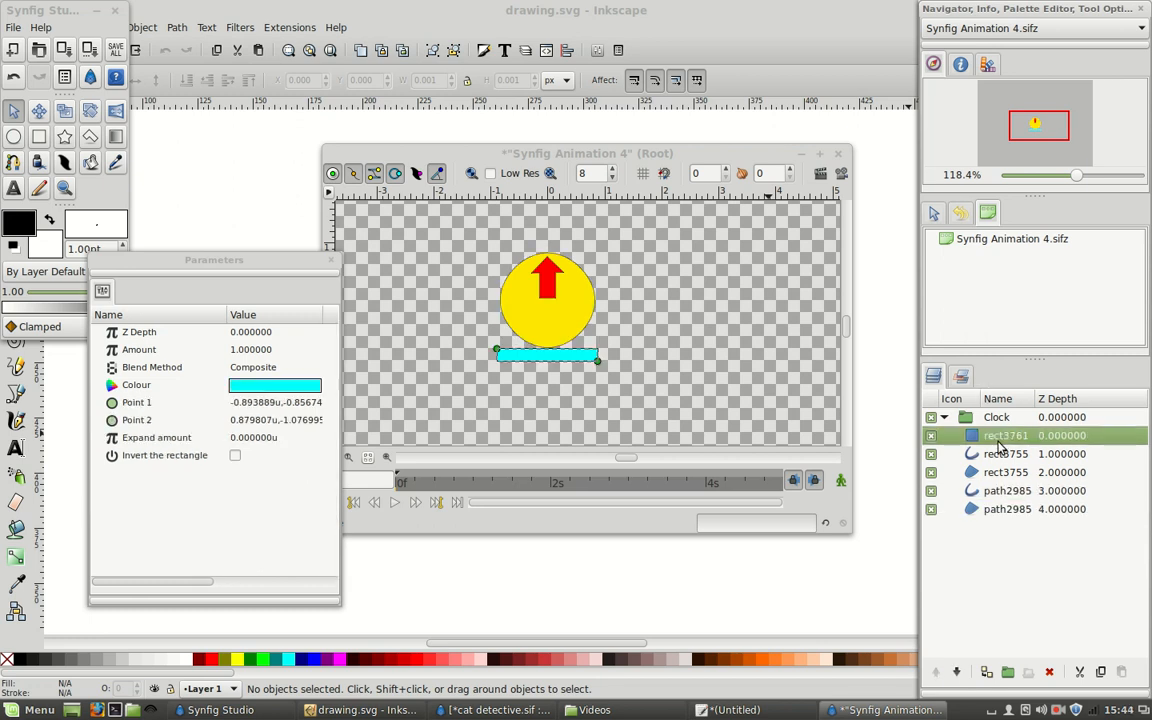
left_click(1003, 456)
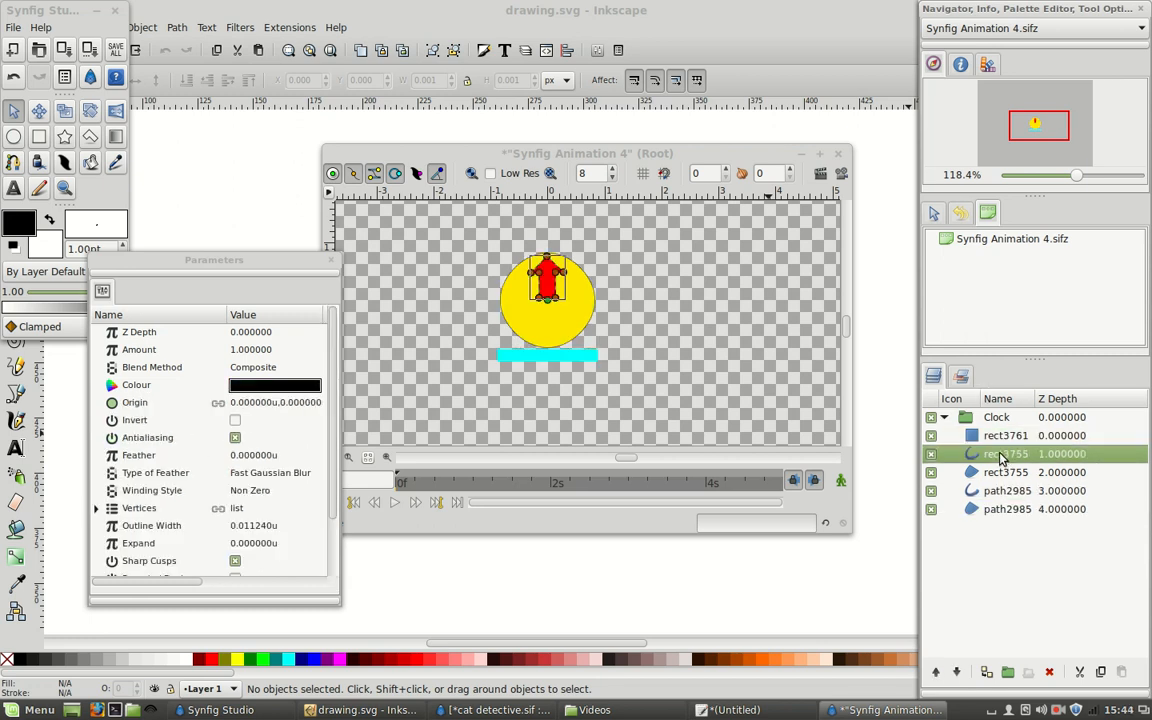
left_click(1000, 479, "ctrl")
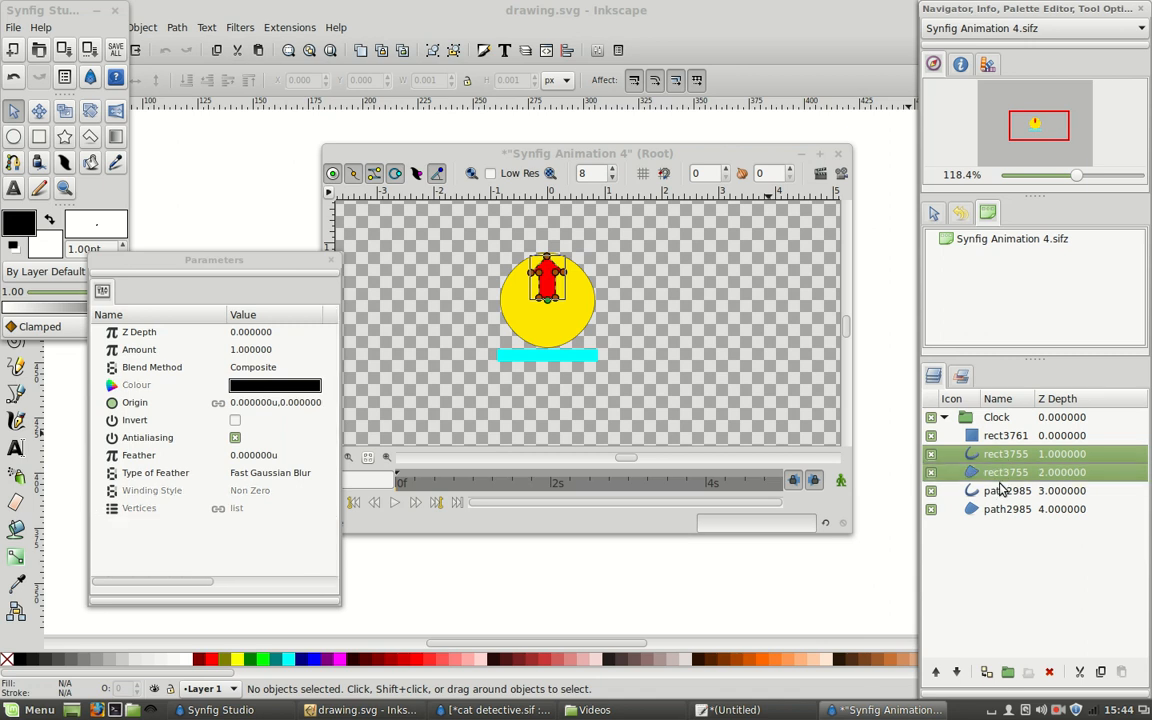
left_click(1008, 675)
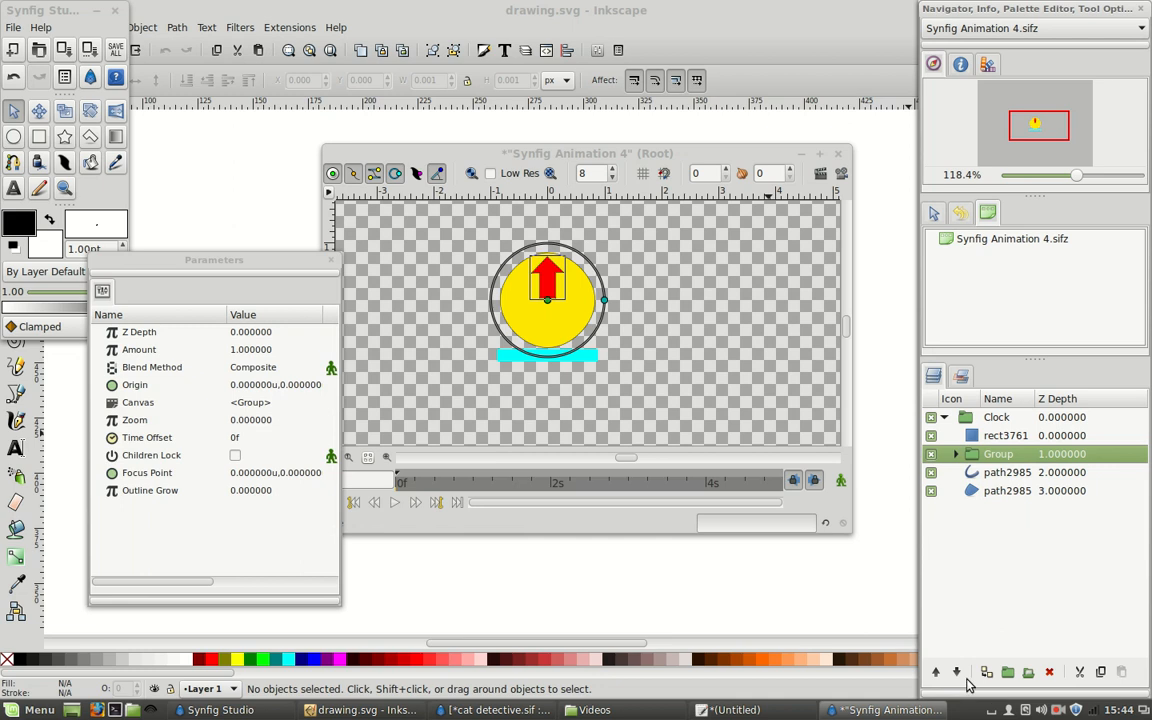
left_click(935, 672)
Rename the arrow's group as hand.
double_click(1013, 435)
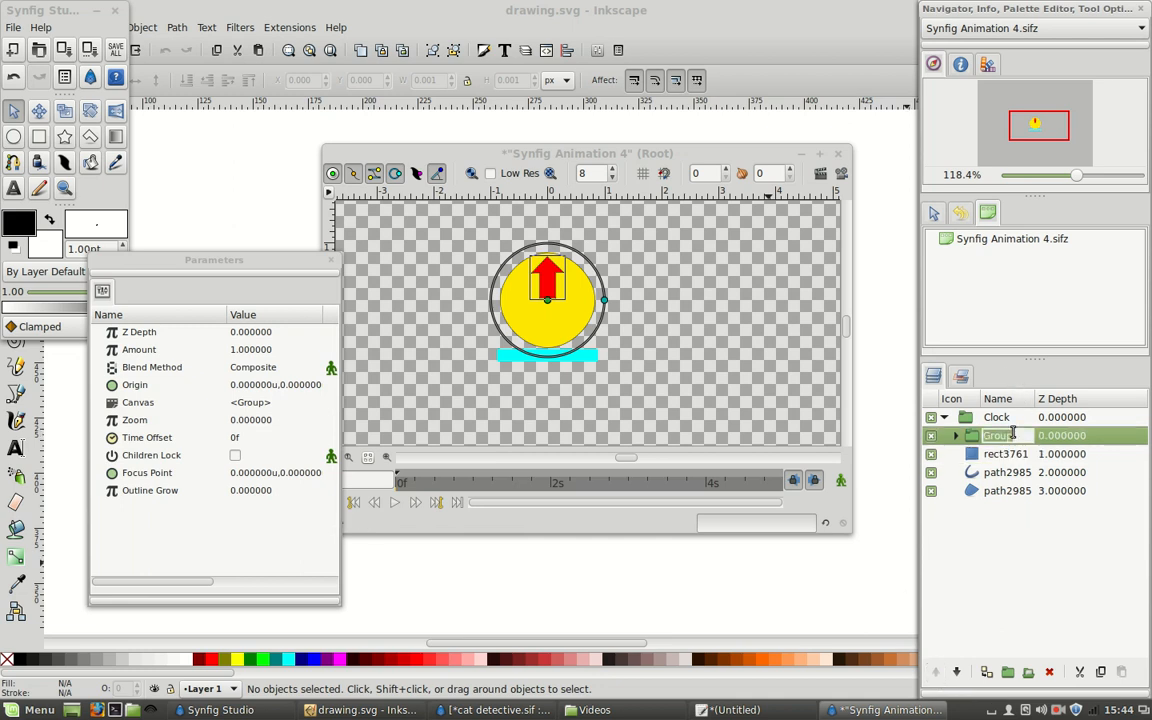
type("hand")
key("Return")
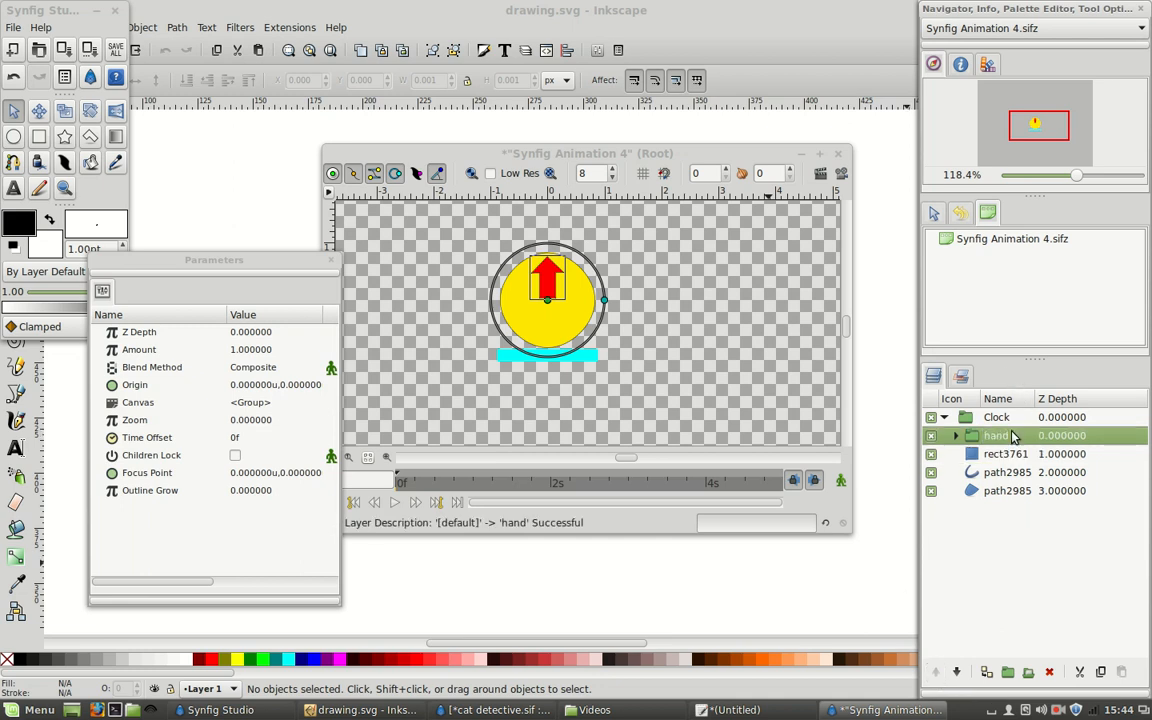
left_click(748, 356)
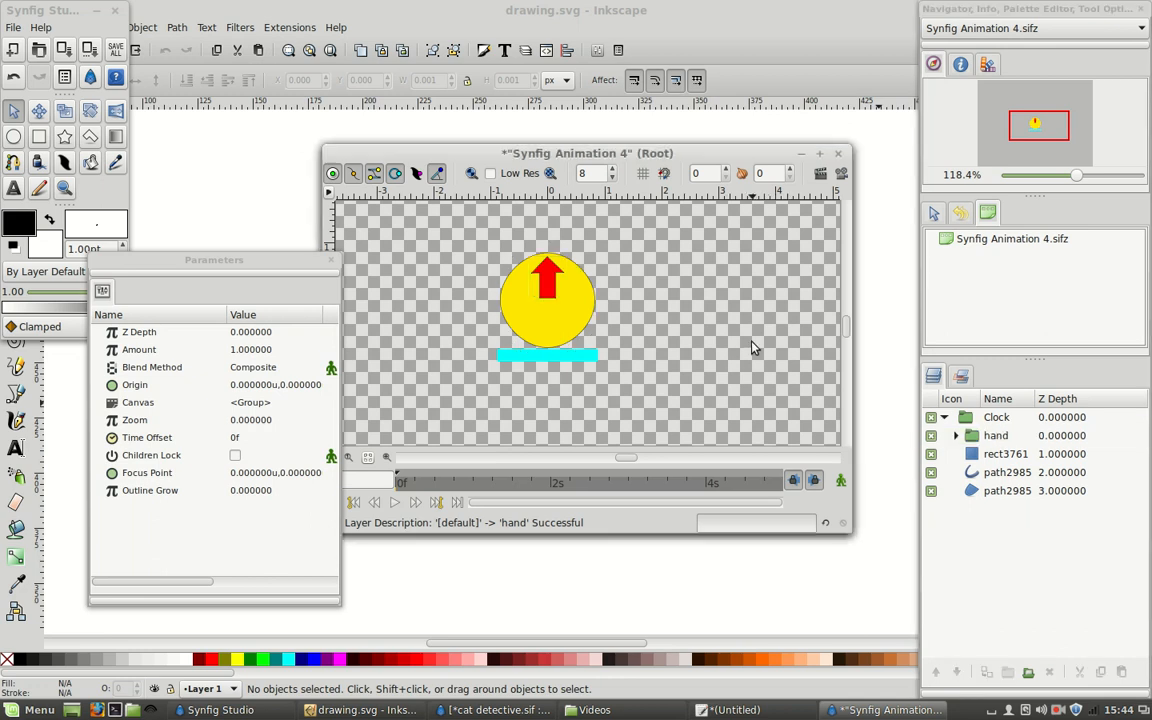
Add a Rotate transform layer above the two rect3755 layers inside the hand group.
left_click(956, 435)
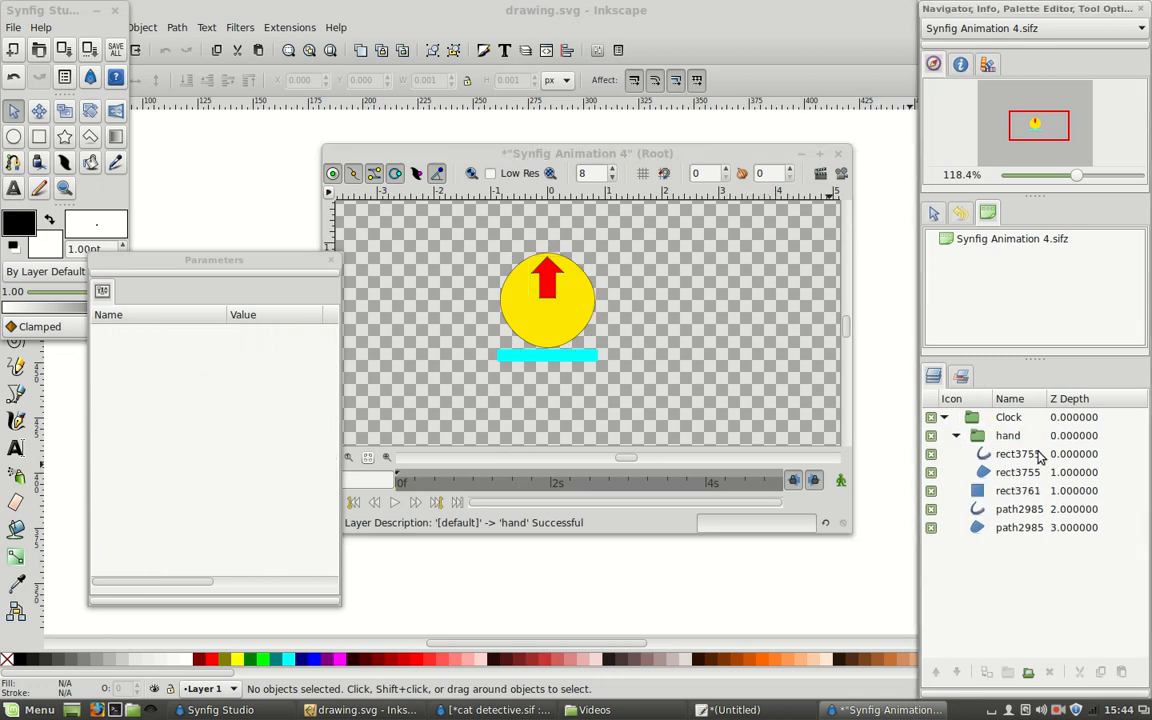
left_click(1040, 455)
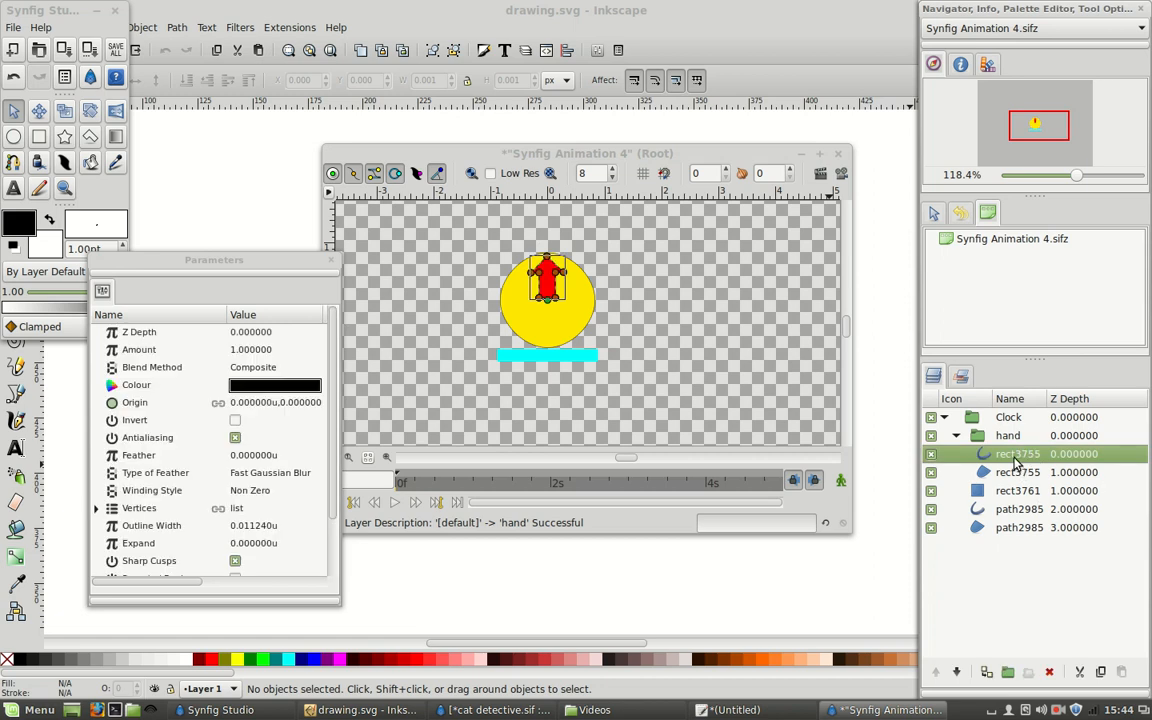
right_click(1016, 461)
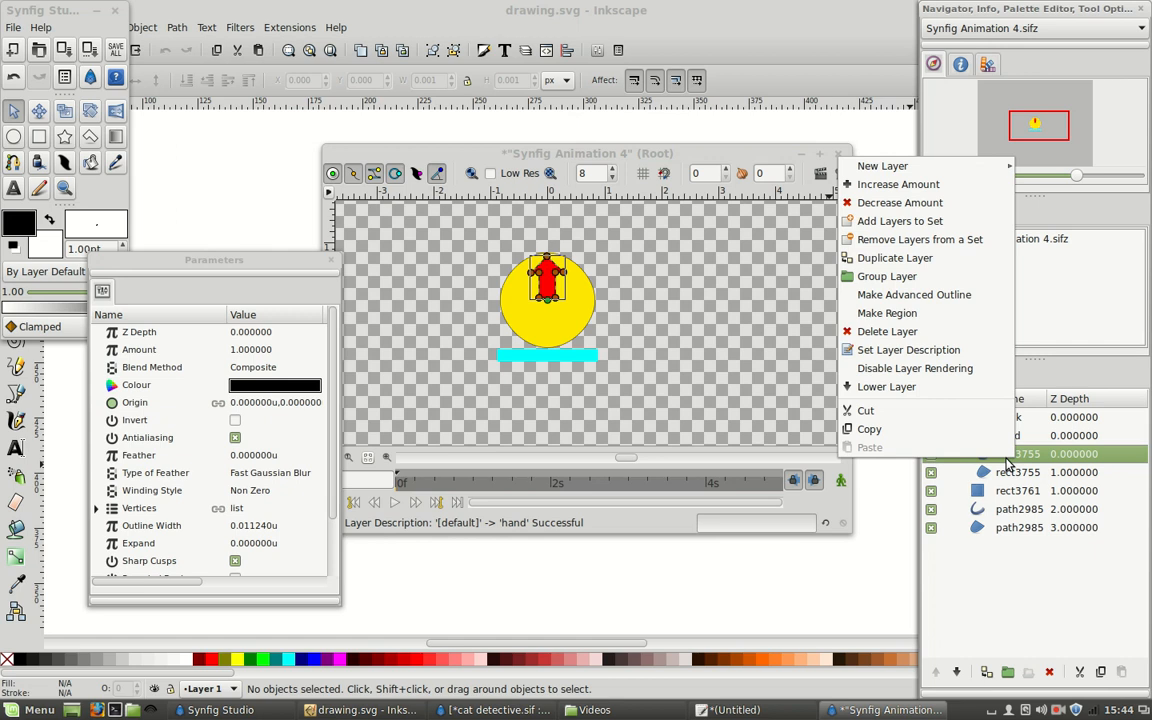
mouse_move(910, 172)
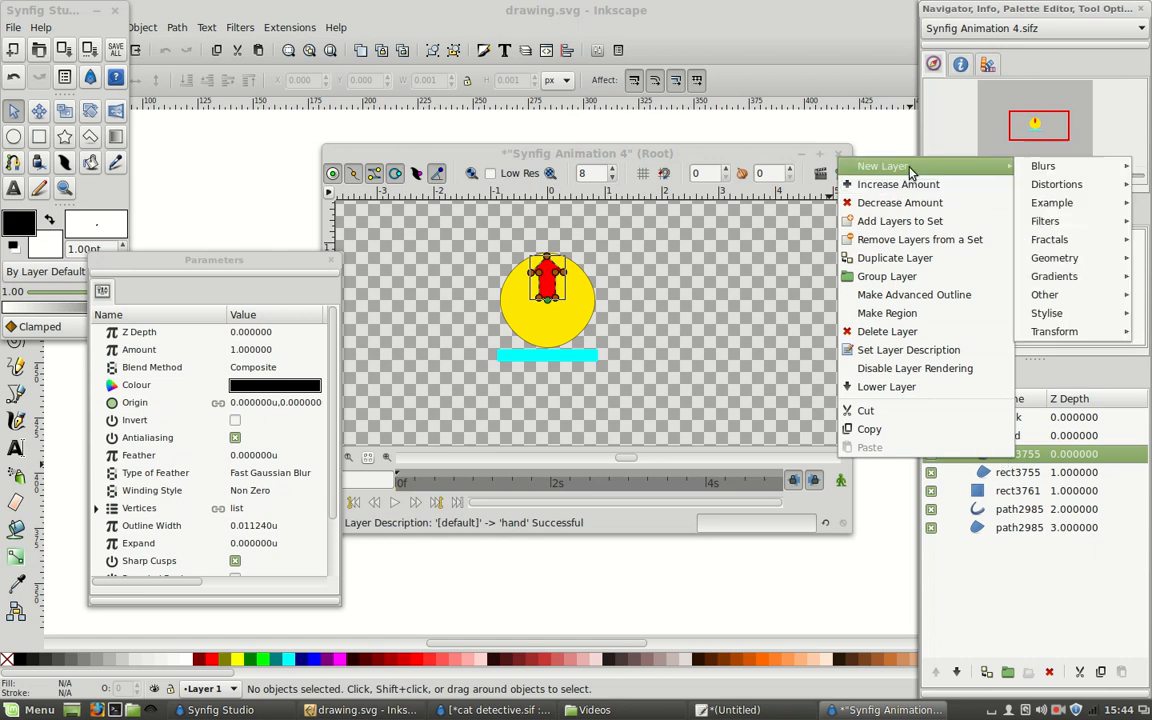
mouse_move(1077, 172)
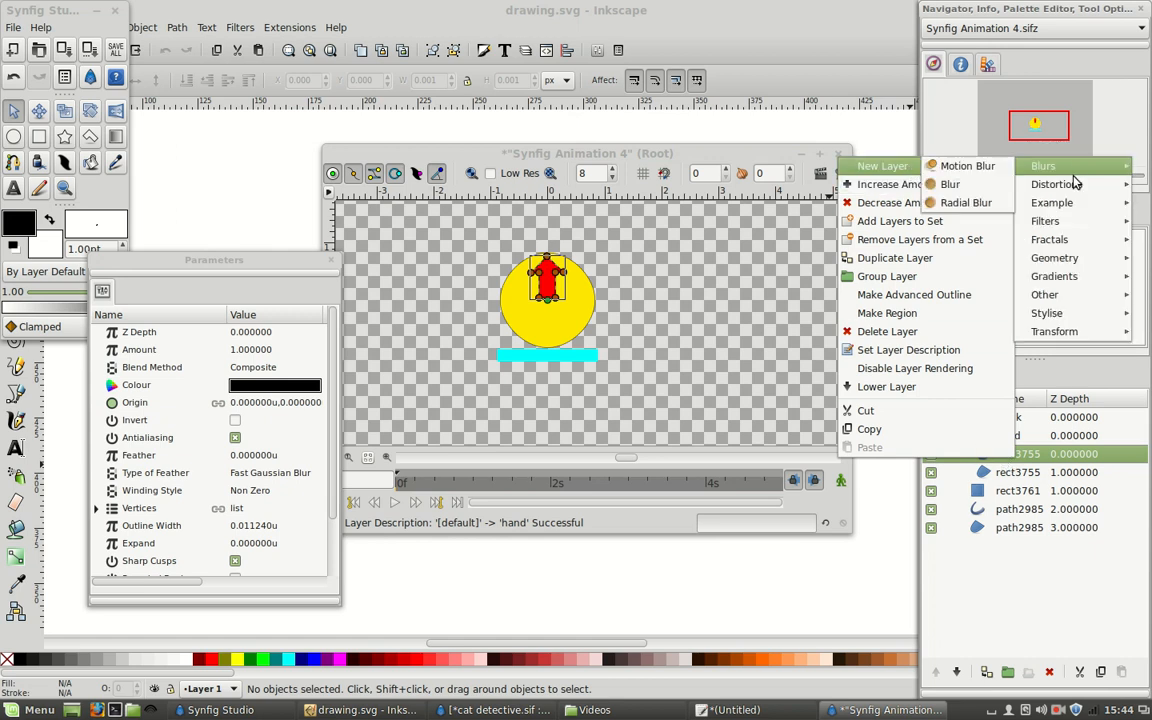
mouse_move(1077, 337)
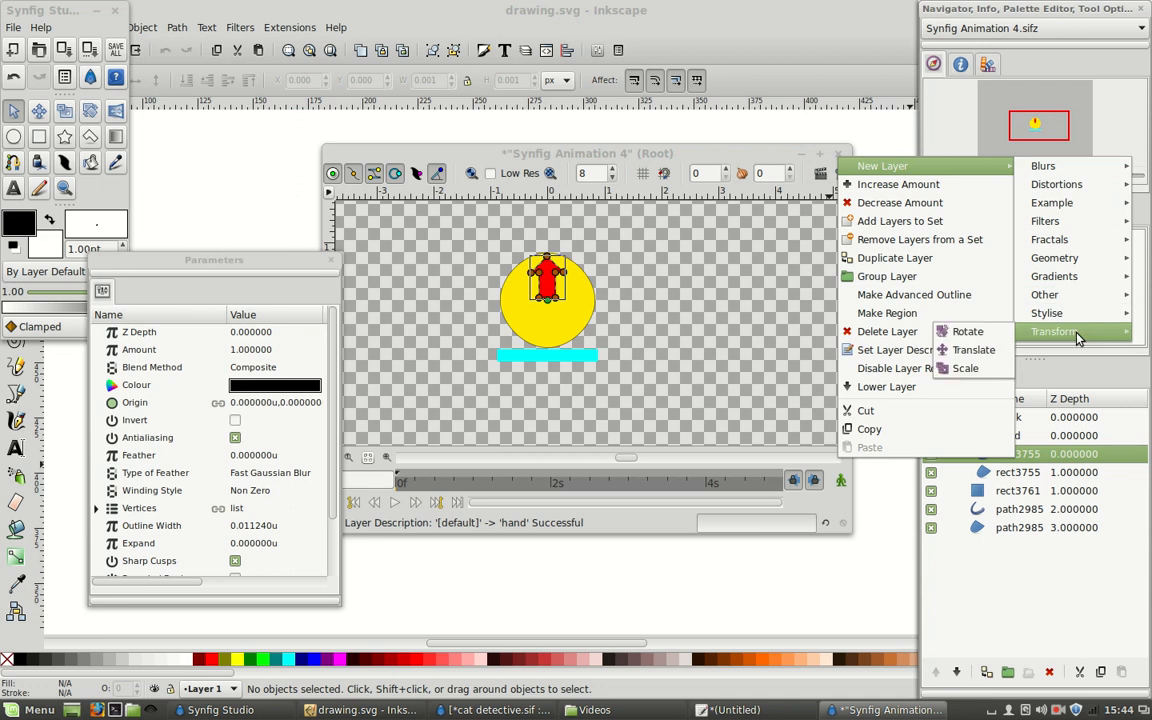
left_click(999, 339)
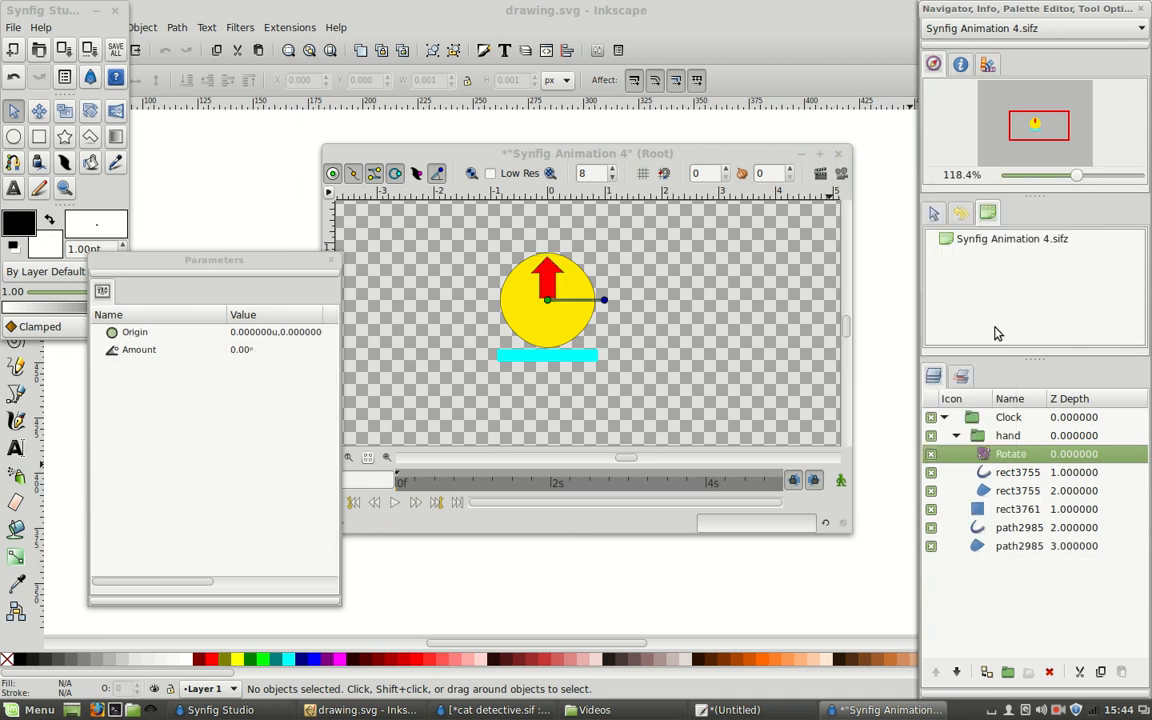
Add a Translate transform layer directly above the hand group inside Clock.
left_click(1006, 436)
right_click(1008, 441)
mouse_move(995, 445)
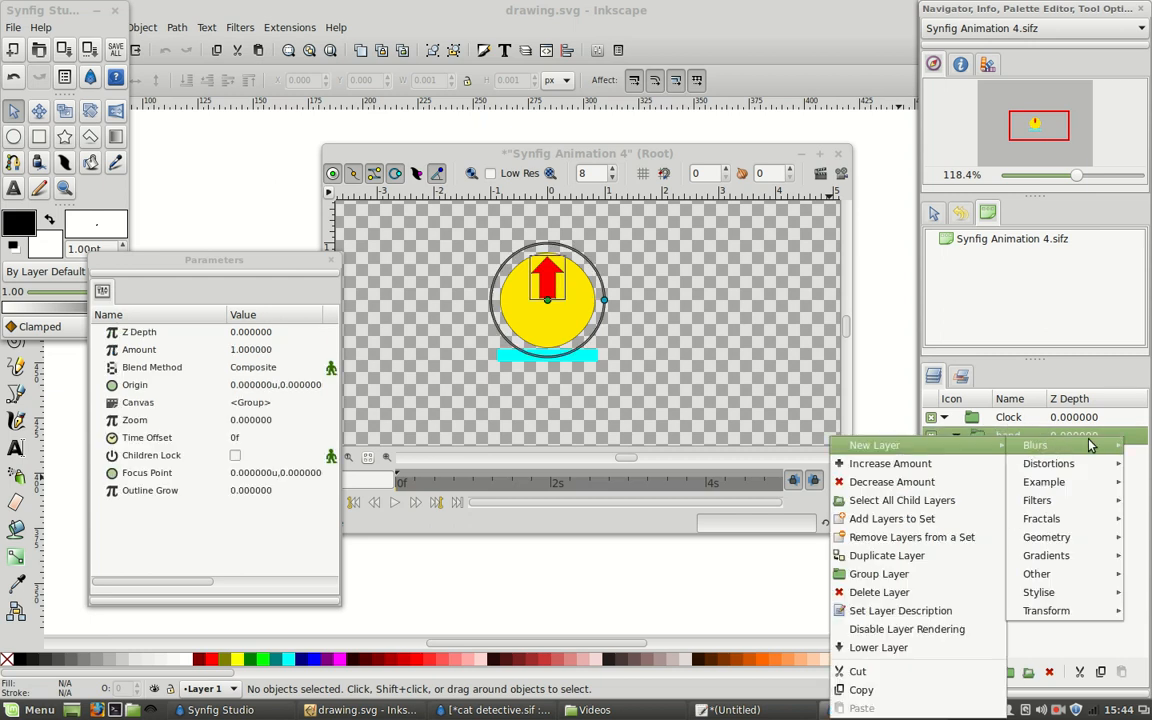
mouse_move(1050, 611)
left_click(965, 629)
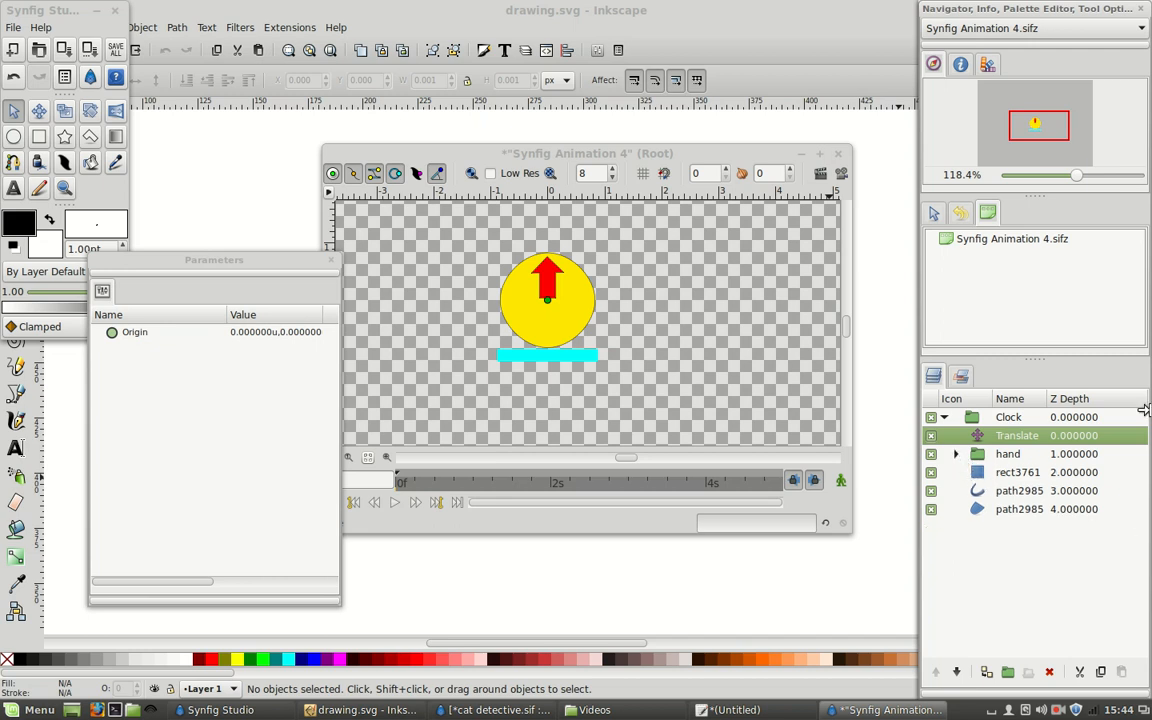
Expand the hand group inside Clock and select its Rotate layer.
left_click(1010, 417)
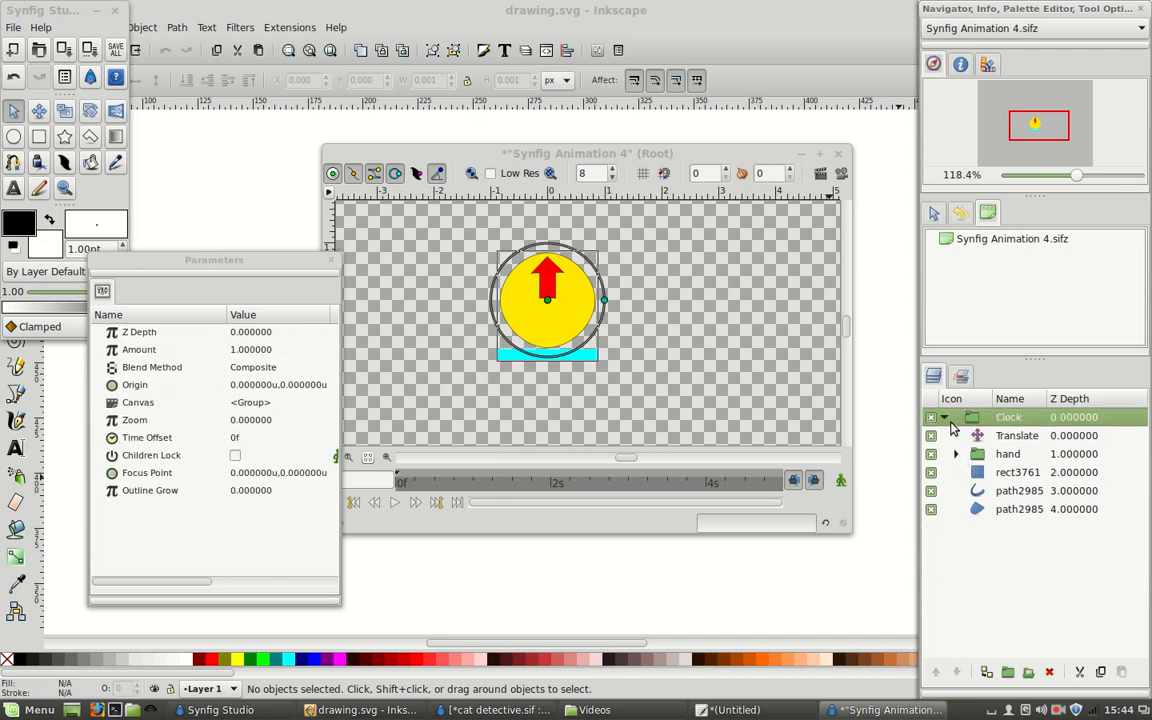
left_click(1010, 453)
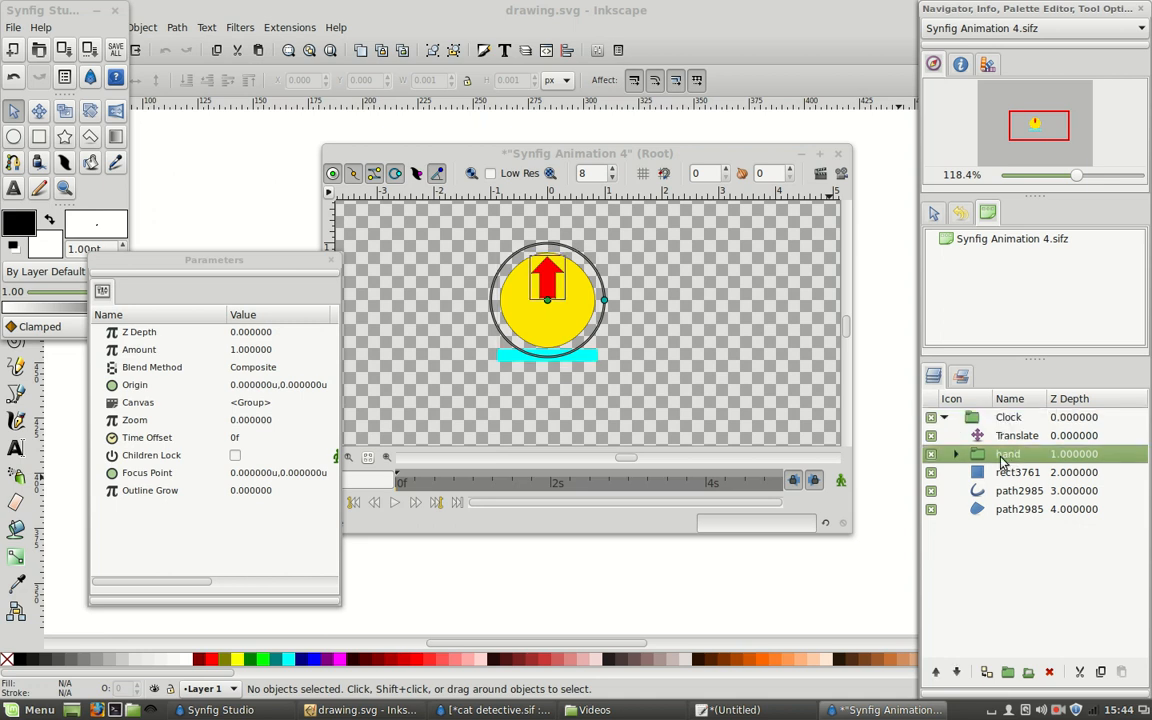
left_click(955, 454)
left_click(1012, 472)
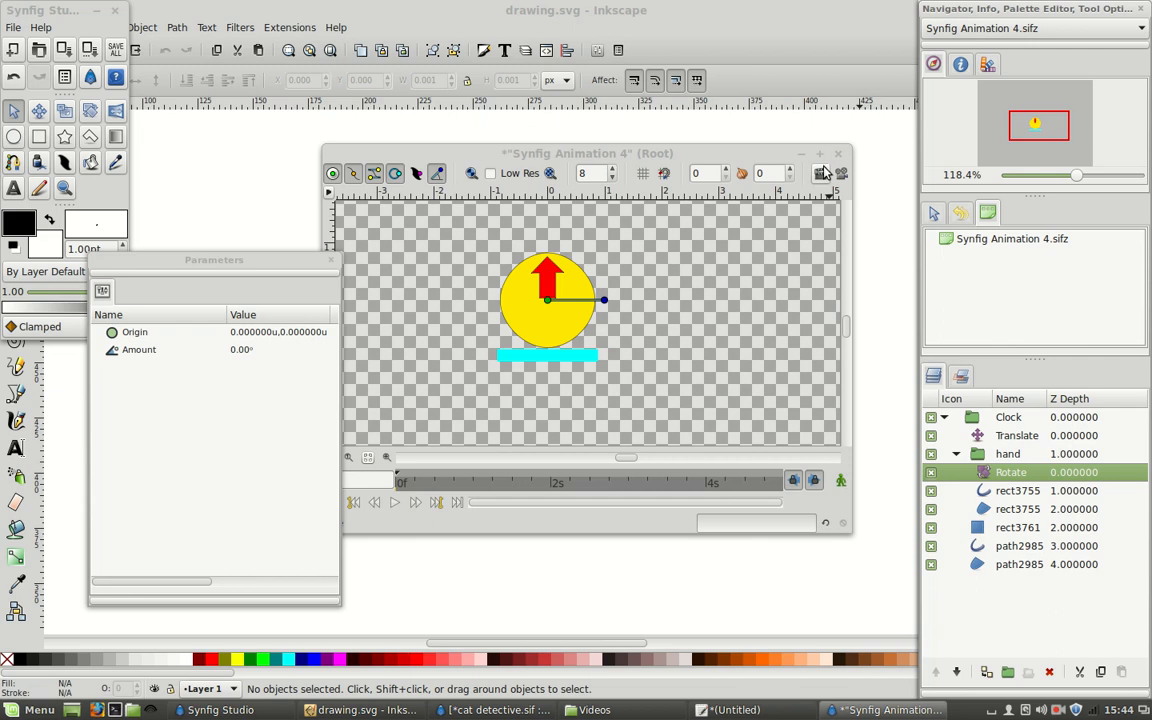
Enlarge the Synfig Animation 4 canvas window and move the Parameters window aside so that the timeline is uncovered.
left_click(820, 155)
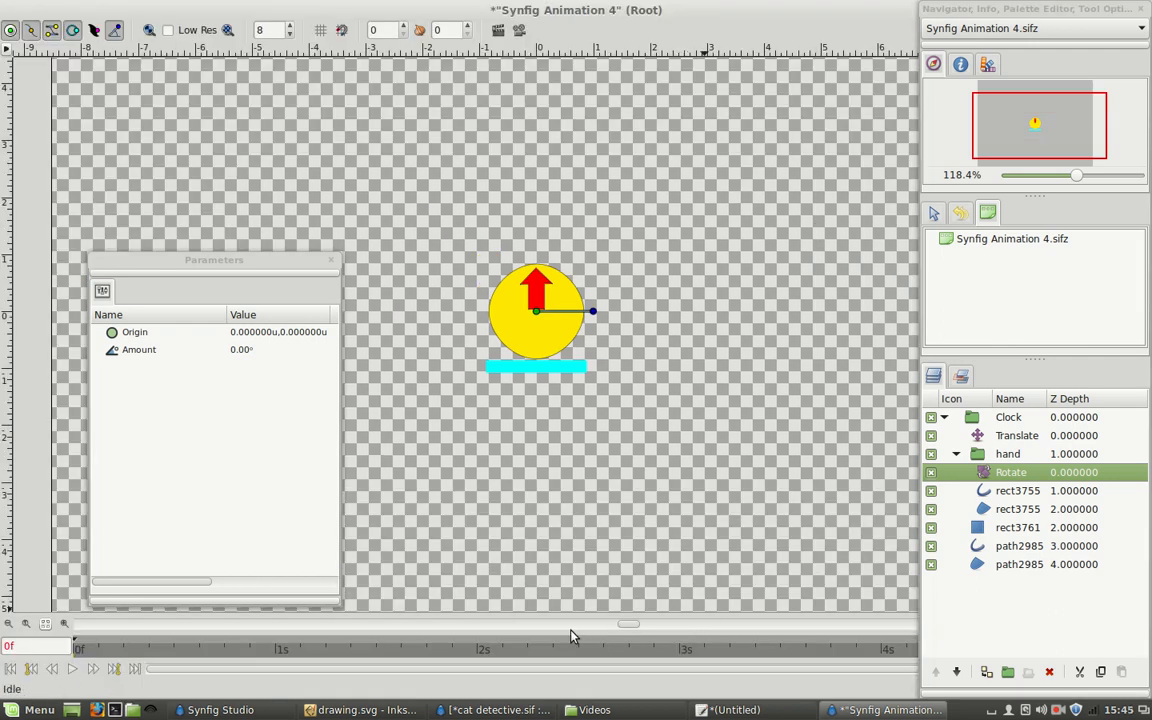
double_click(783, 14)
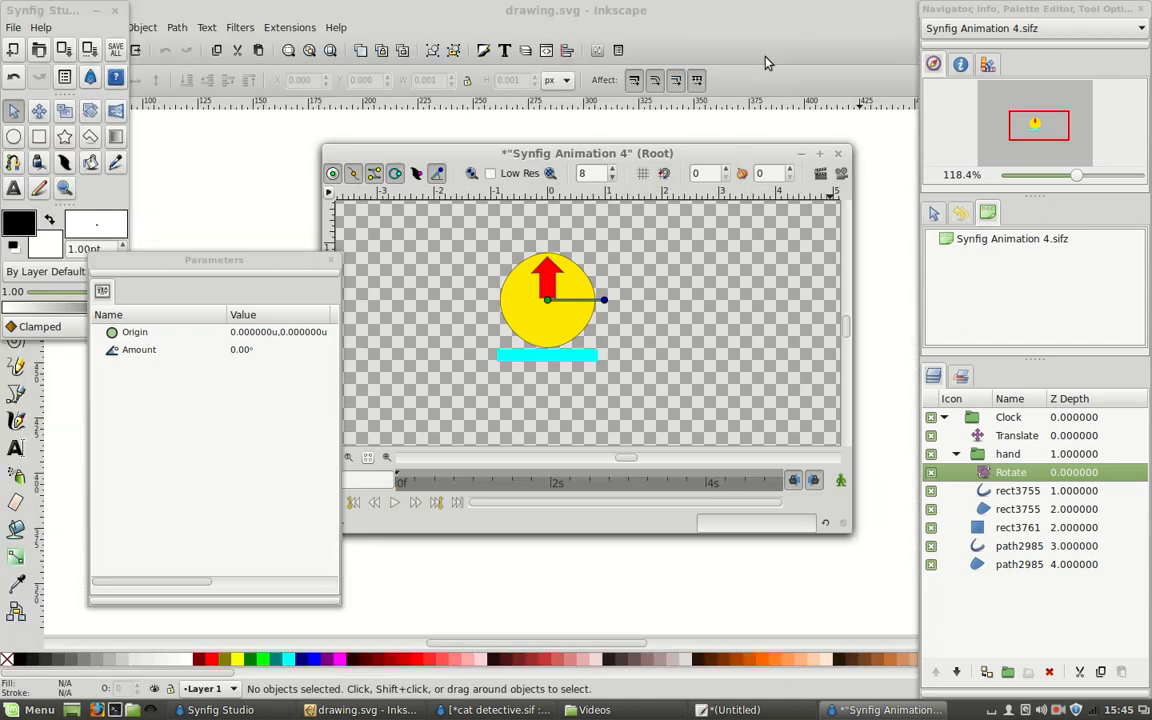
mouse_move(672, 150)
left_mouse_down()
mouse_move(563, 82)
mouse_move(566, 64)
left_mouse_up()
left_click(237, 292)
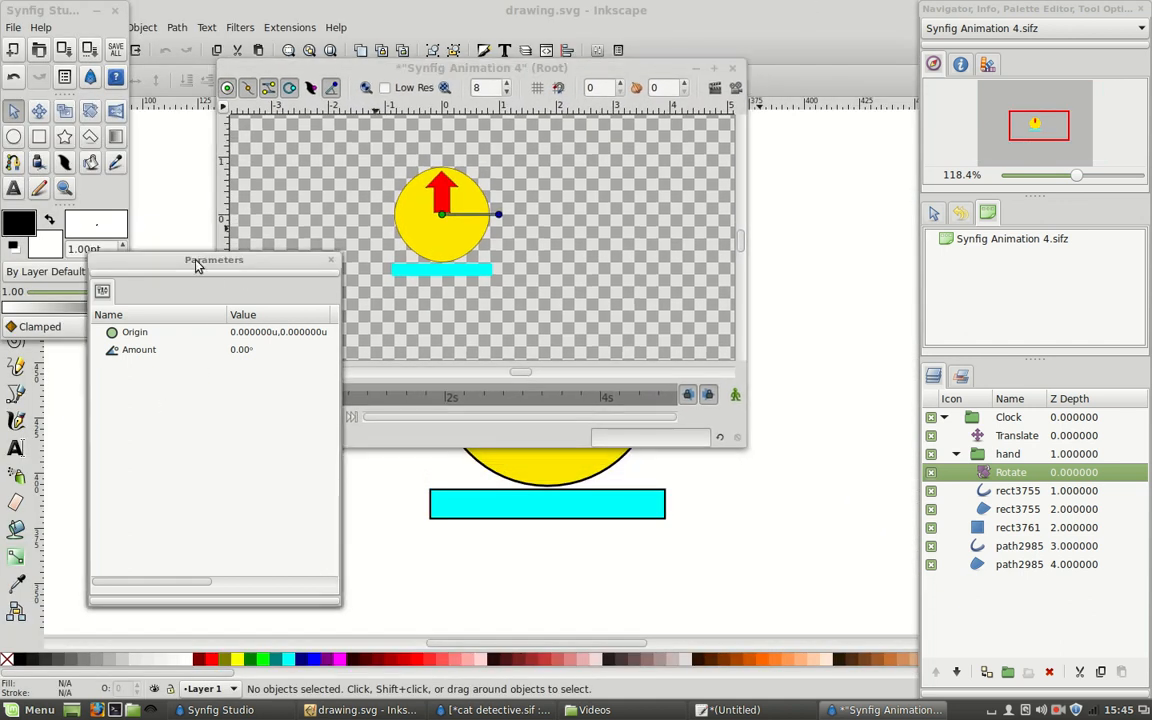
left_click_drag(195, 263, 57, 356)
left_click_drag(742, 446, 873, 608)
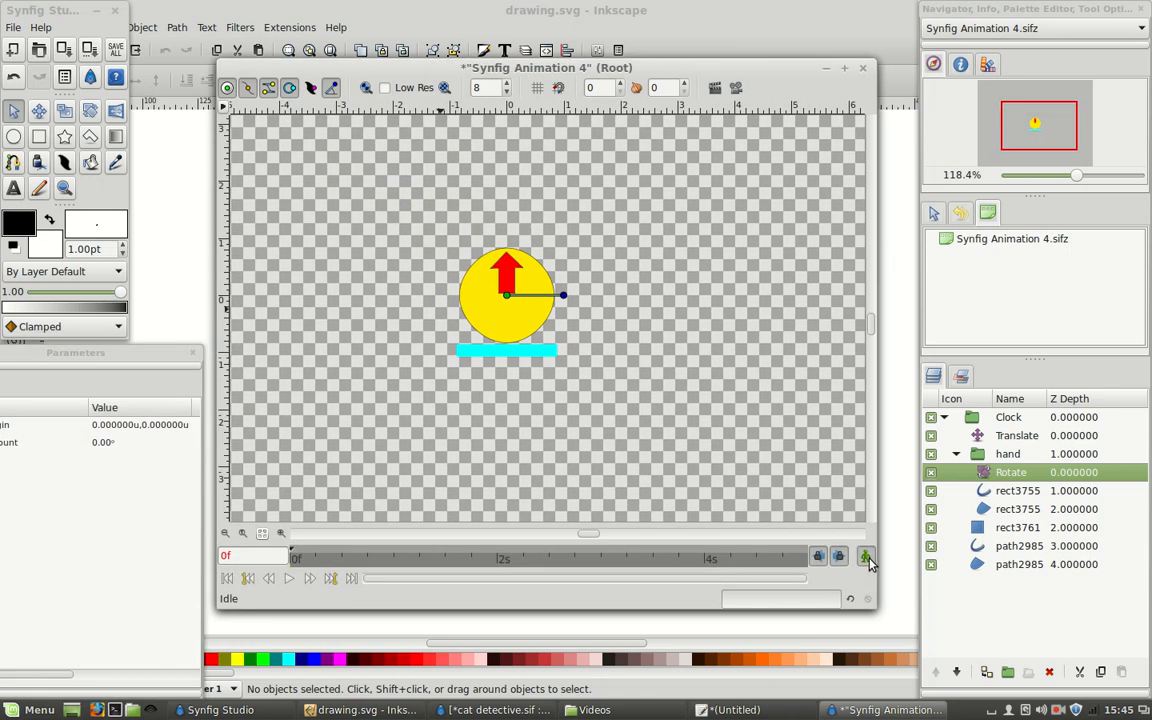
Turn on animate editing mode, rotate the hand to about -279° at 4s, and scrub through the timeline to preview it.
left_click(866, 557)
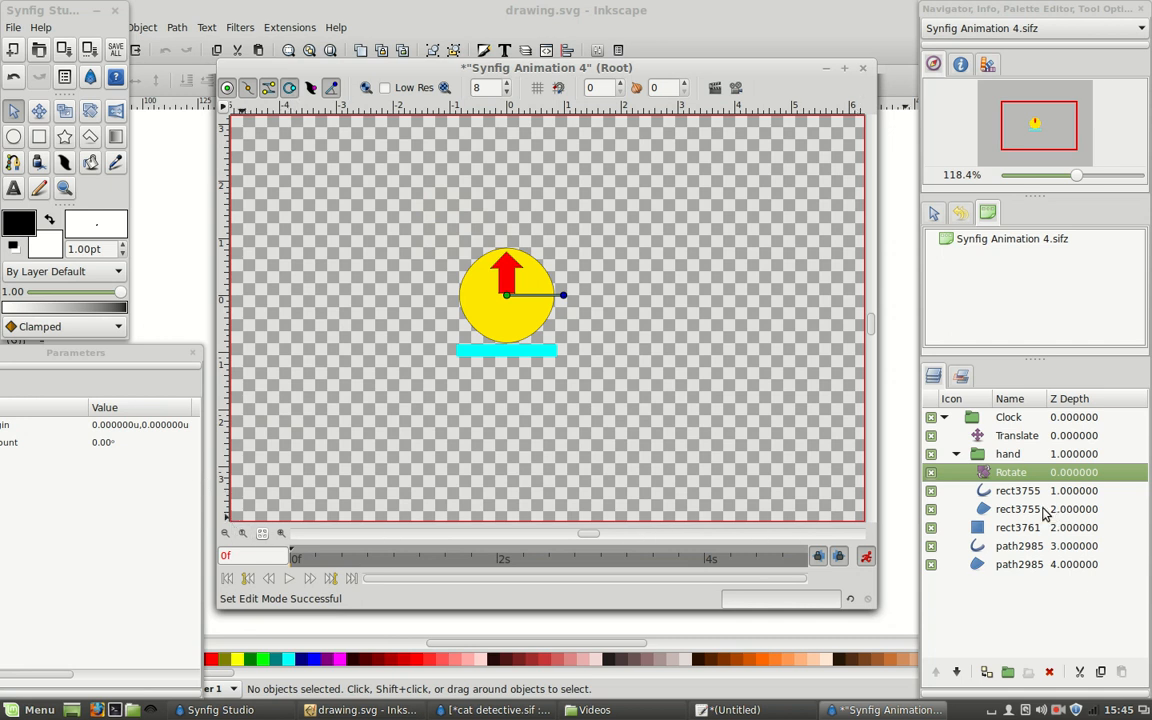
left_click(708, 558)
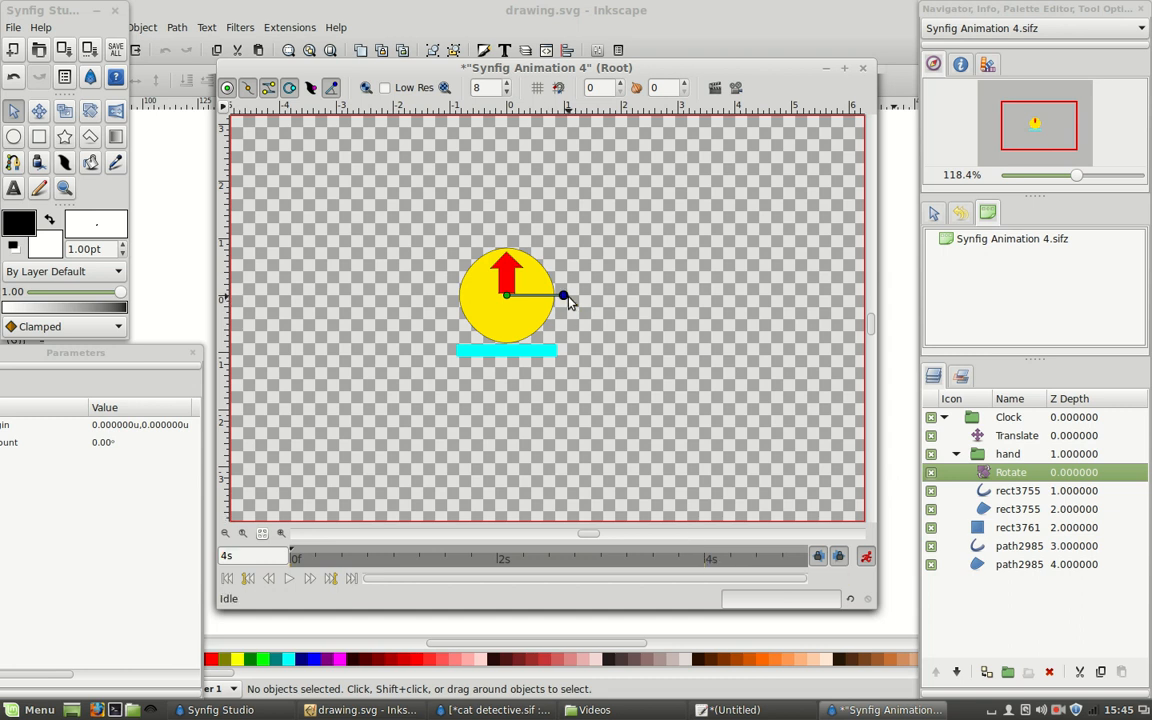
left_click_drag(569, 296, 421, 192)
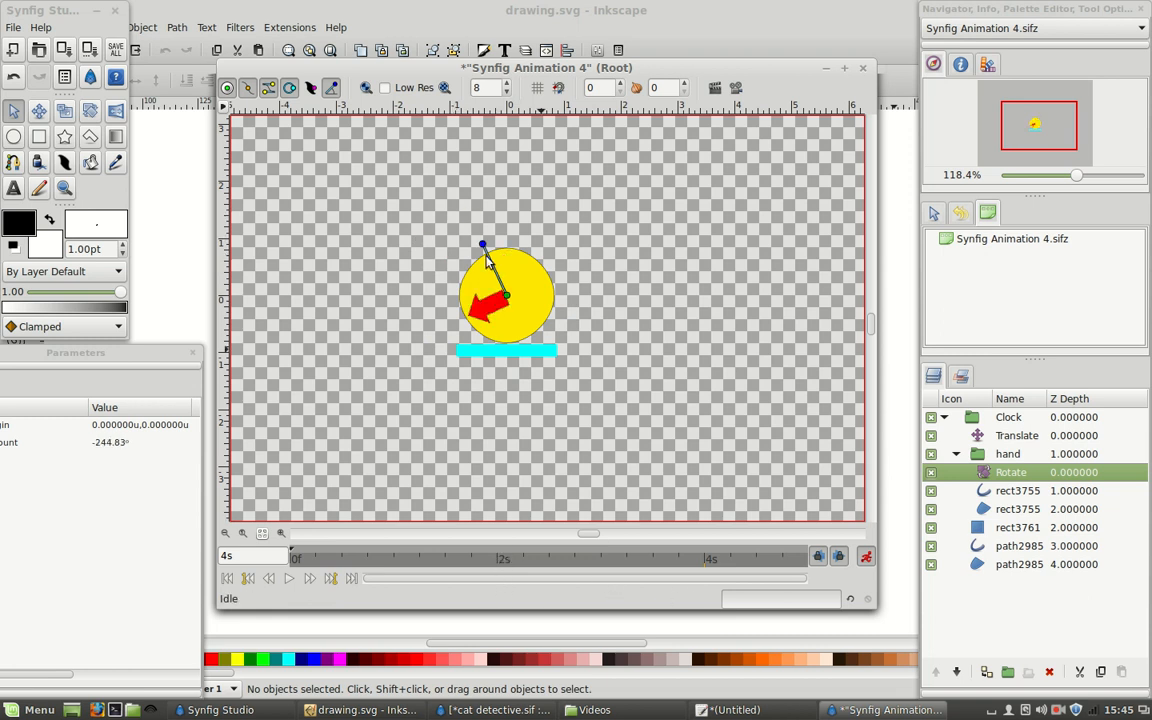
left_click_drag(482, 244, 514, 238)
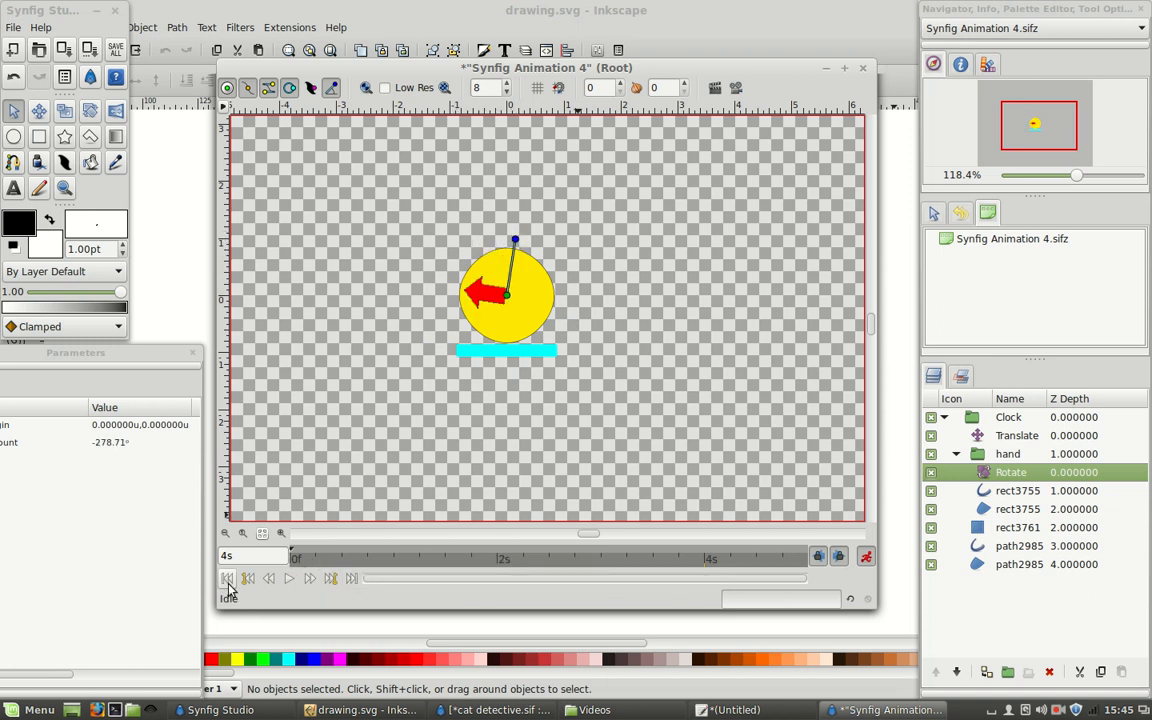
left_click(226, 578)
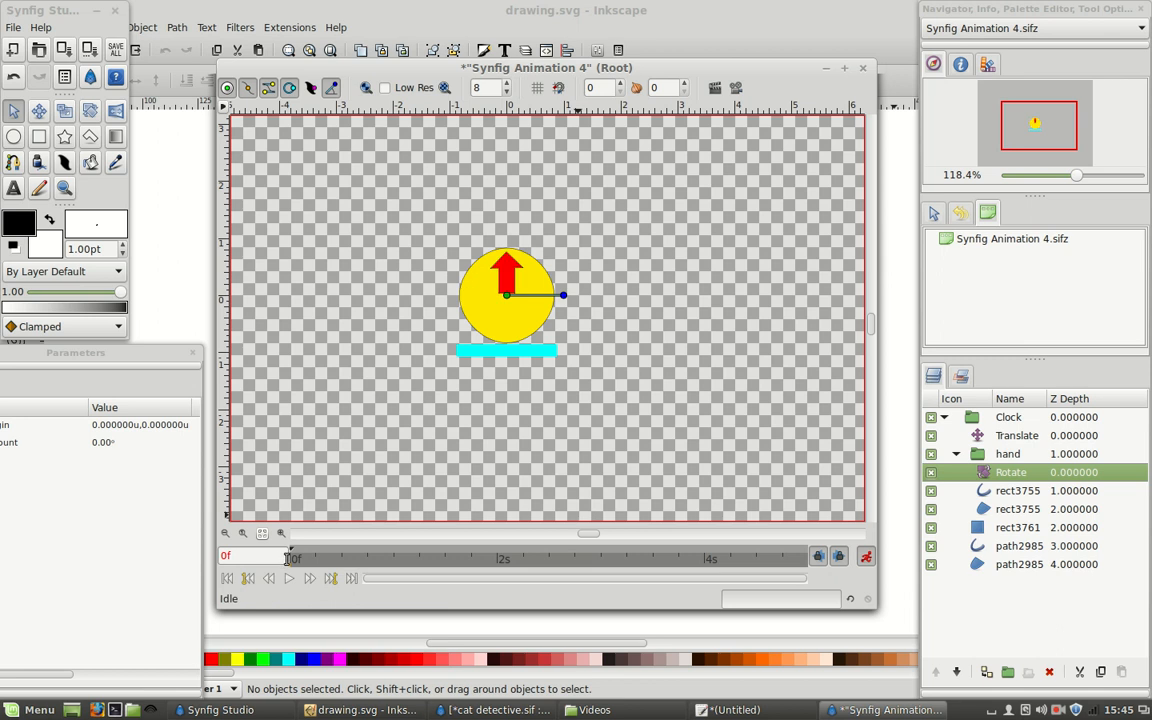
left_click_drag(295, 563, 869, 557)
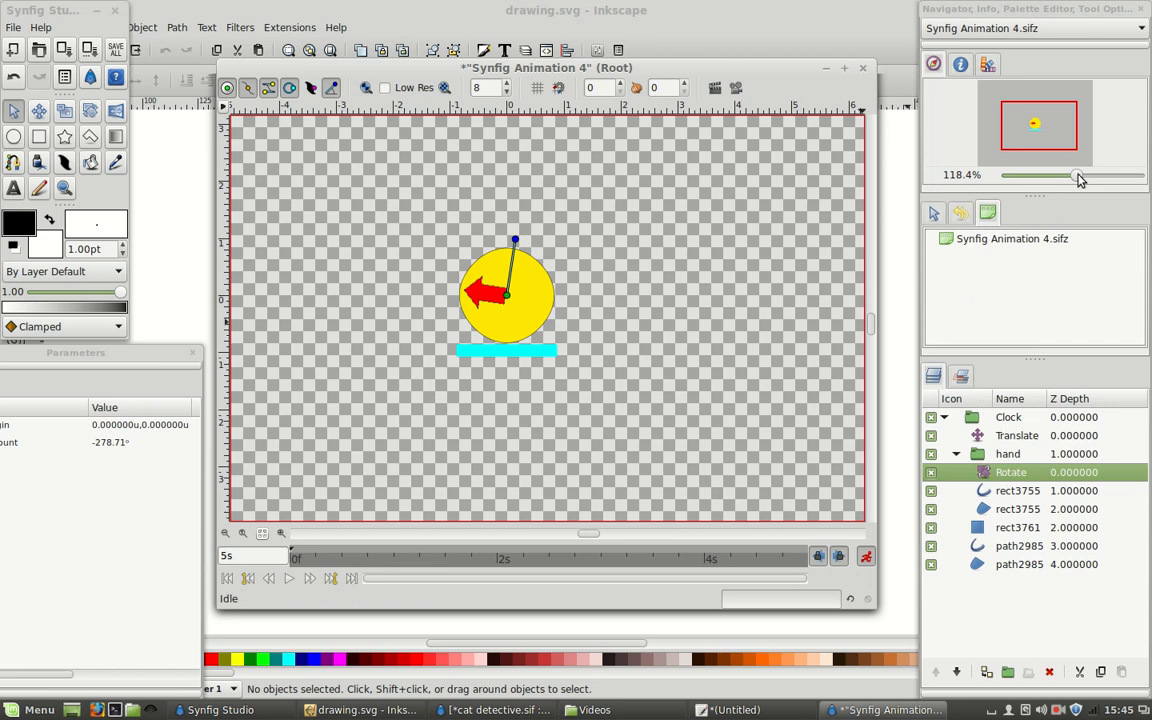
At frame 0, use the Translate layer to move the clock to the canvas's left edge, origin about -8.53u, -0.21u.
left_click_drag(1079, 179, 1063, 180)
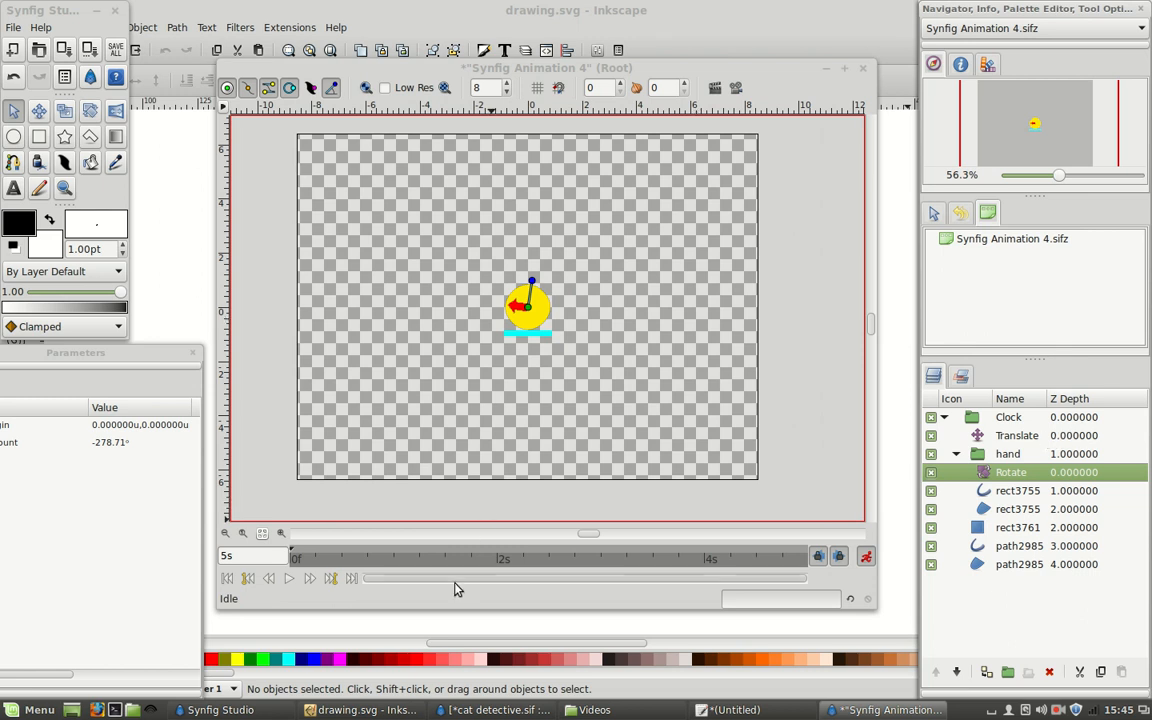
left_click(228, 579)
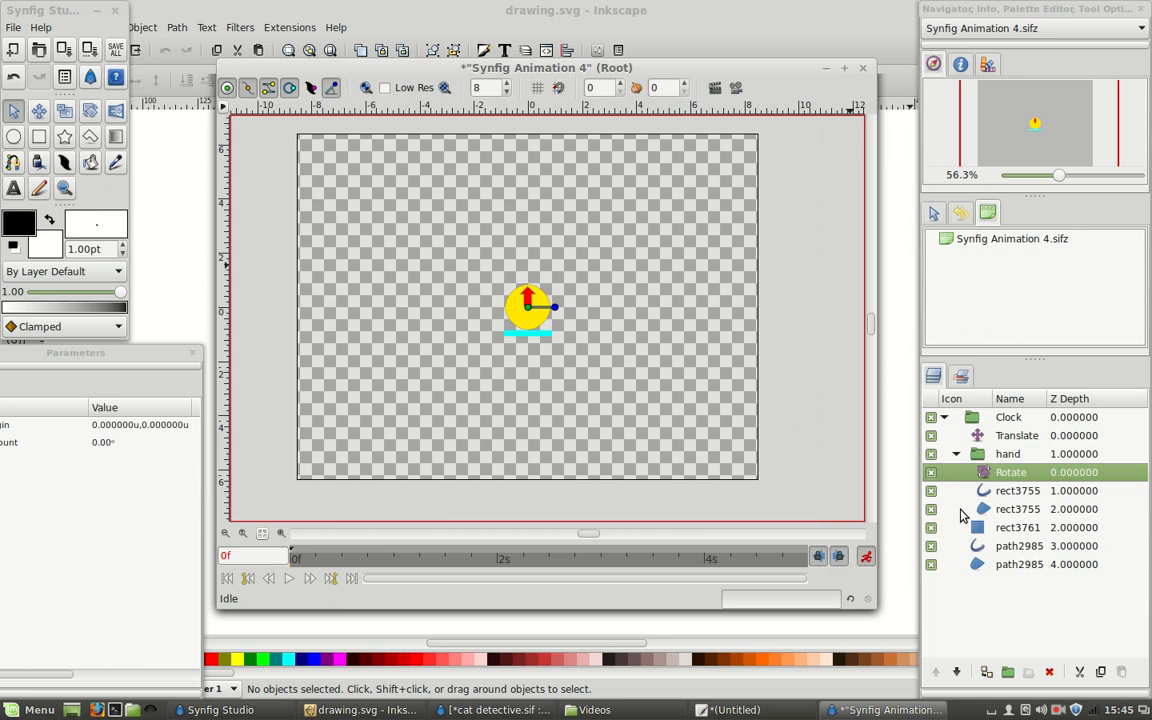
left_click(1012, 436)
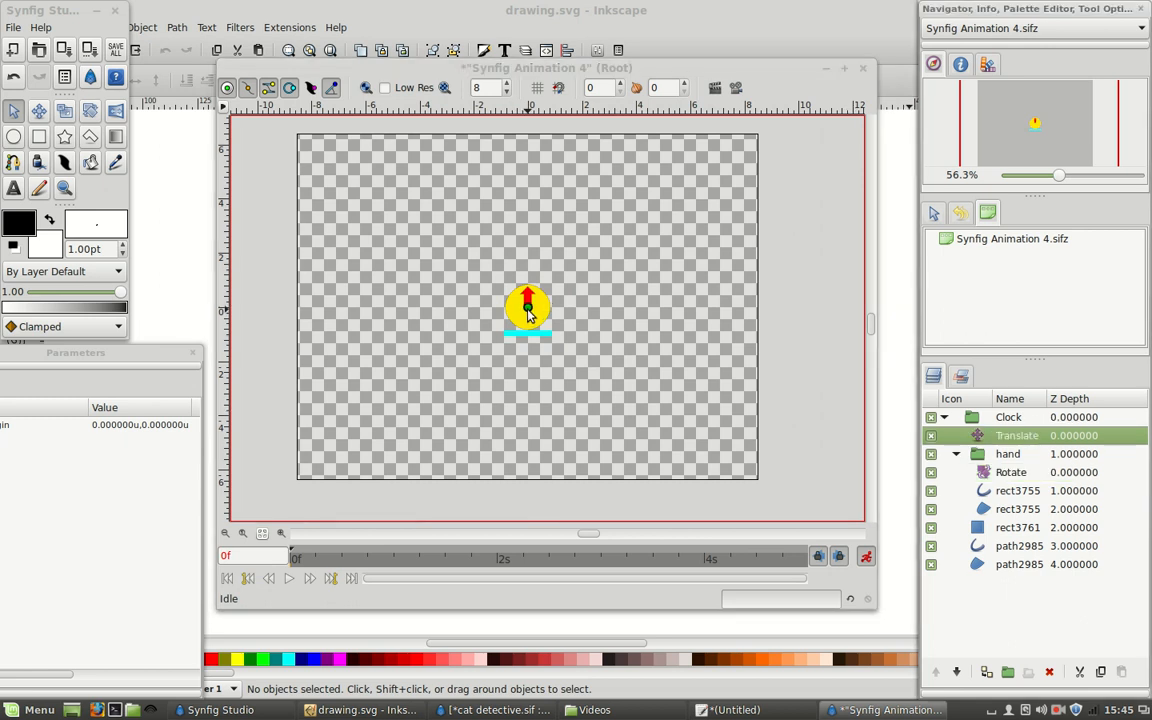
left_click_drag(527, 306, 318, 323)
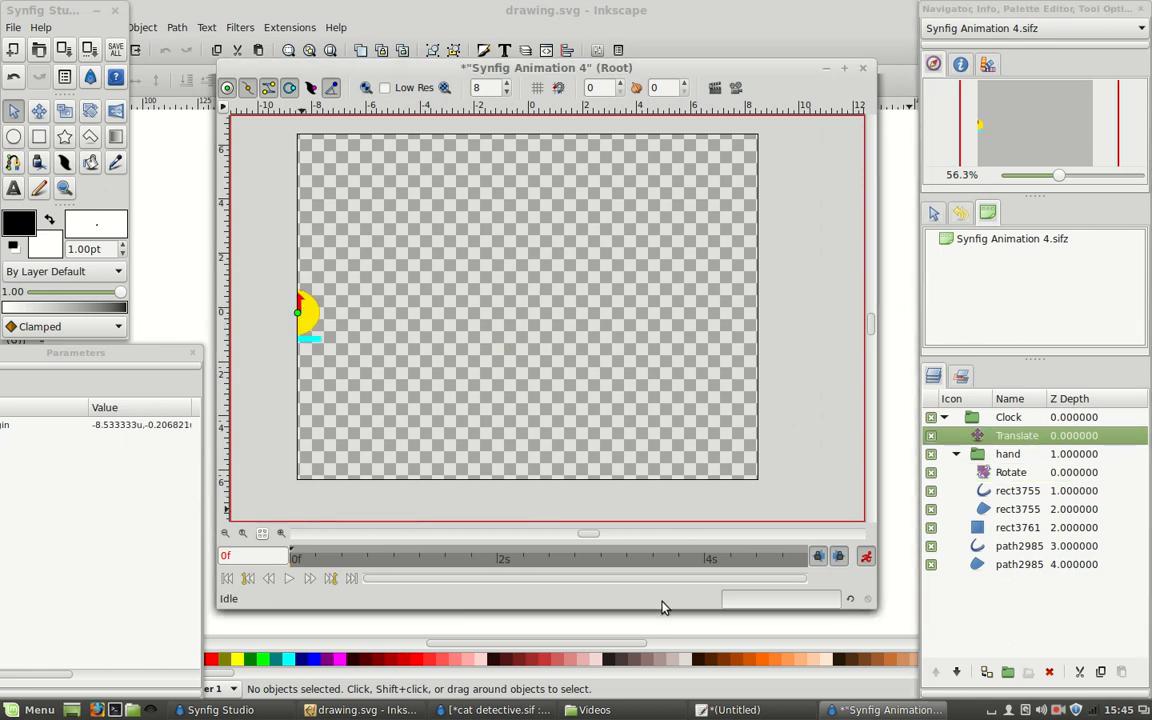
At 4s, move the clock near the canvas's right edge, origin about 7.41u, -0.27u, and scrub through the animation.
left_click(706, 560)
left_click_drag(297, 313, 660, 322)
left_click_drag(728, 314, 728, 314)
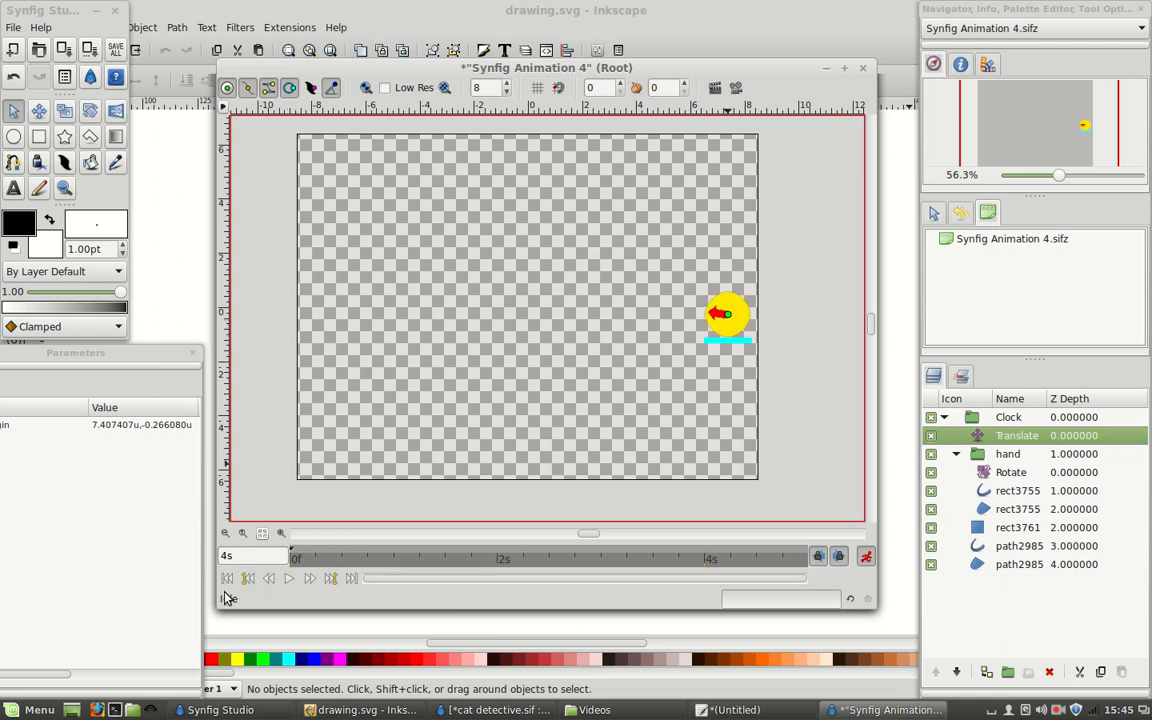
left_click_drag(297, 563, 748, 560)
Switch to the cat detective.sif animation, maximise it with the cat centred, and collapse the Cat_Detective_moveAll group.
left_click(521, 708)
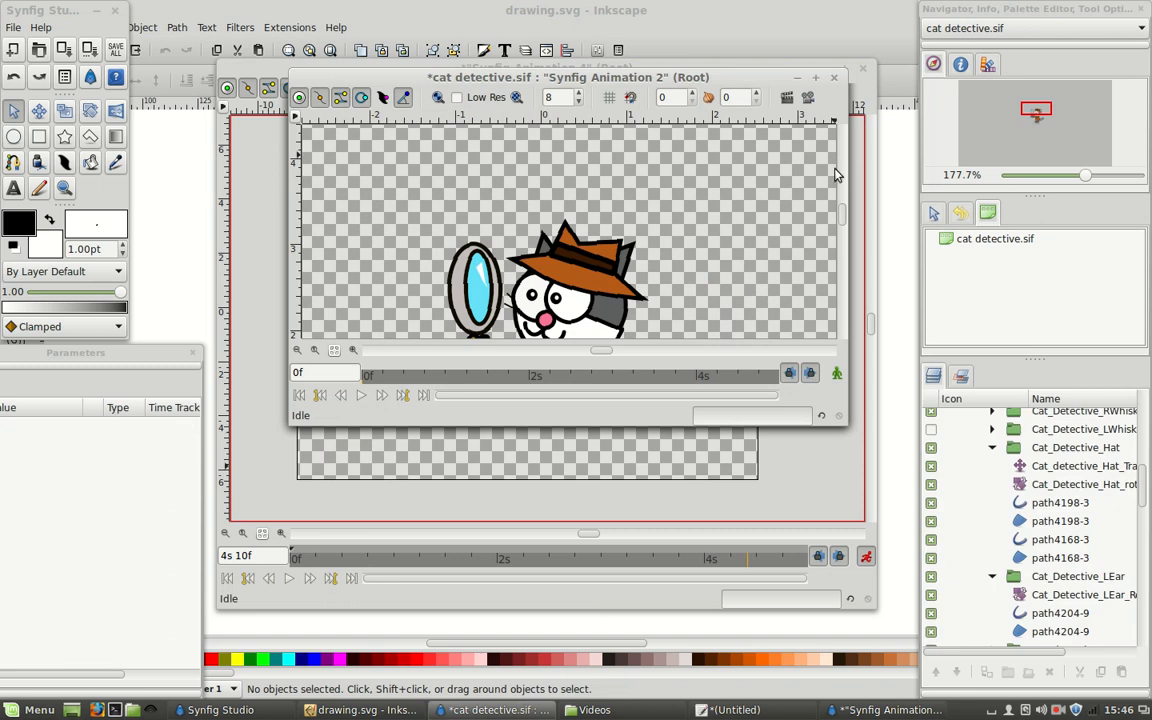
left_click(816, 80)
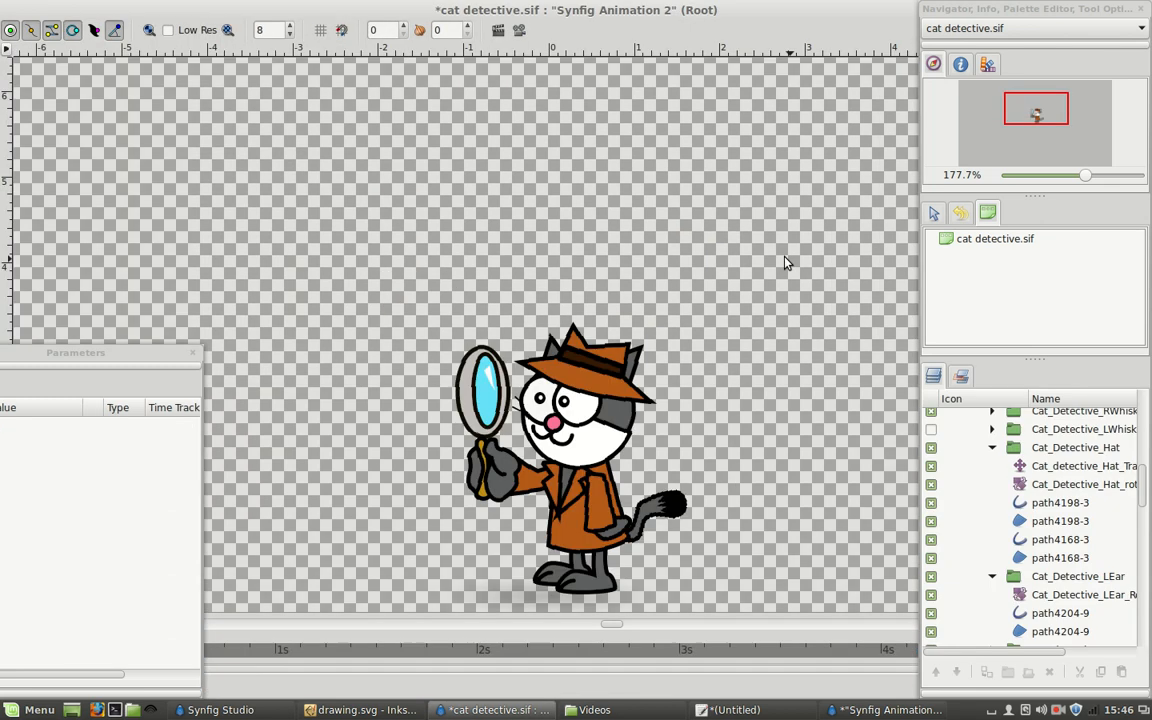
left_click_drag(1047, 107, 1041, 114)
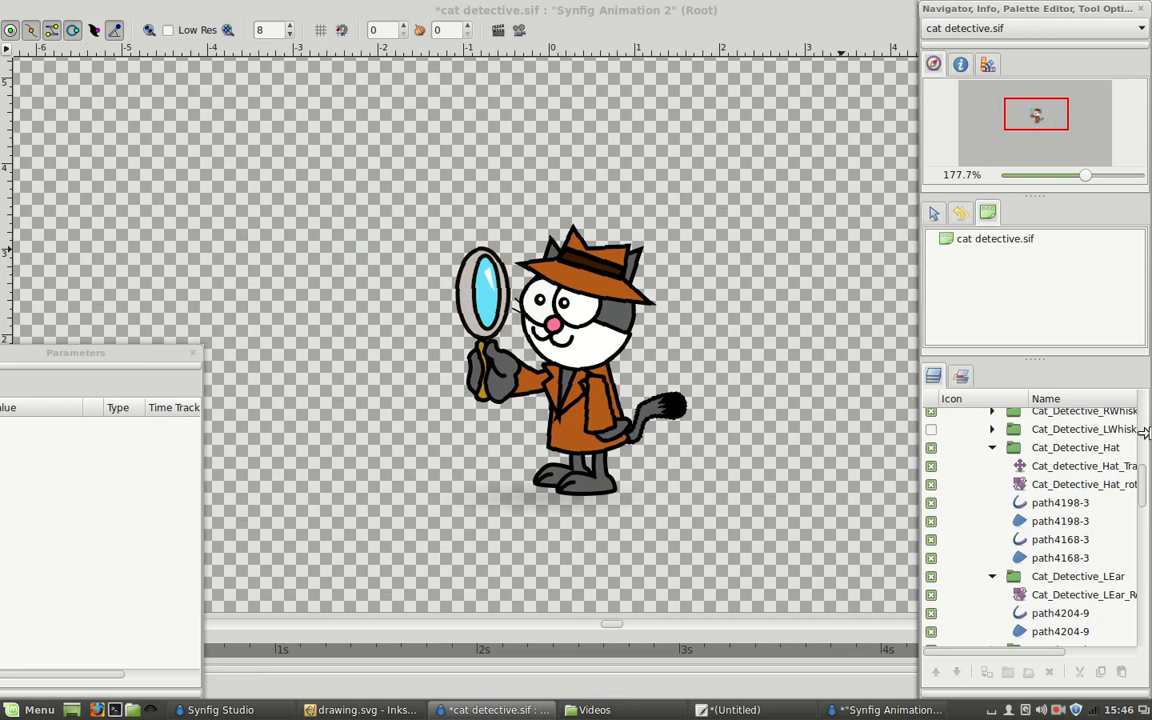
left_click_drag(1147, 510, 1142, 427)
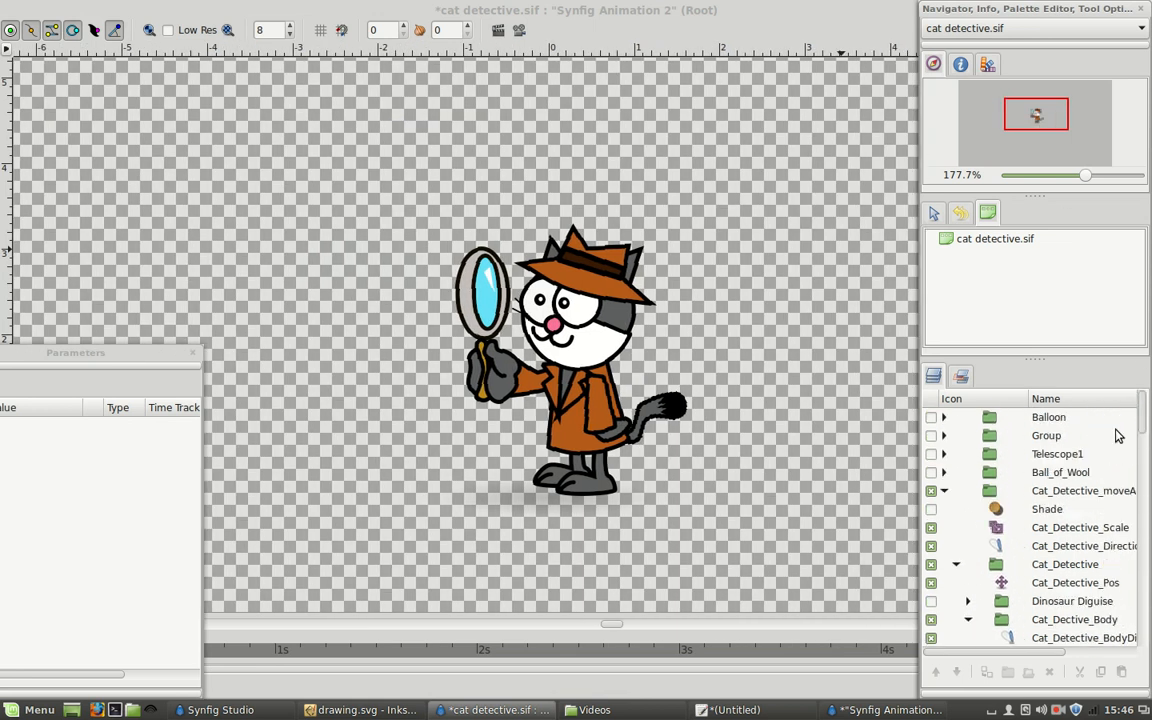
left_click(943, 490)
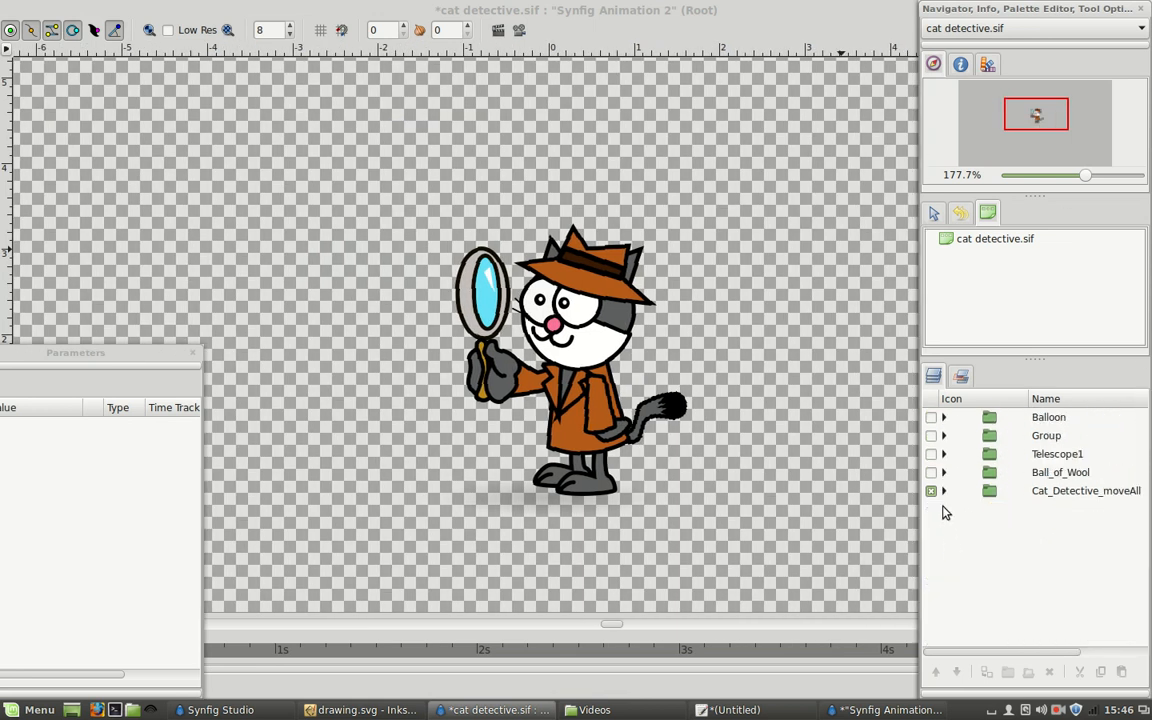
Toggle the visibility of the Balloon and Telescope1 groups on and off again.
left_click(932, 418)
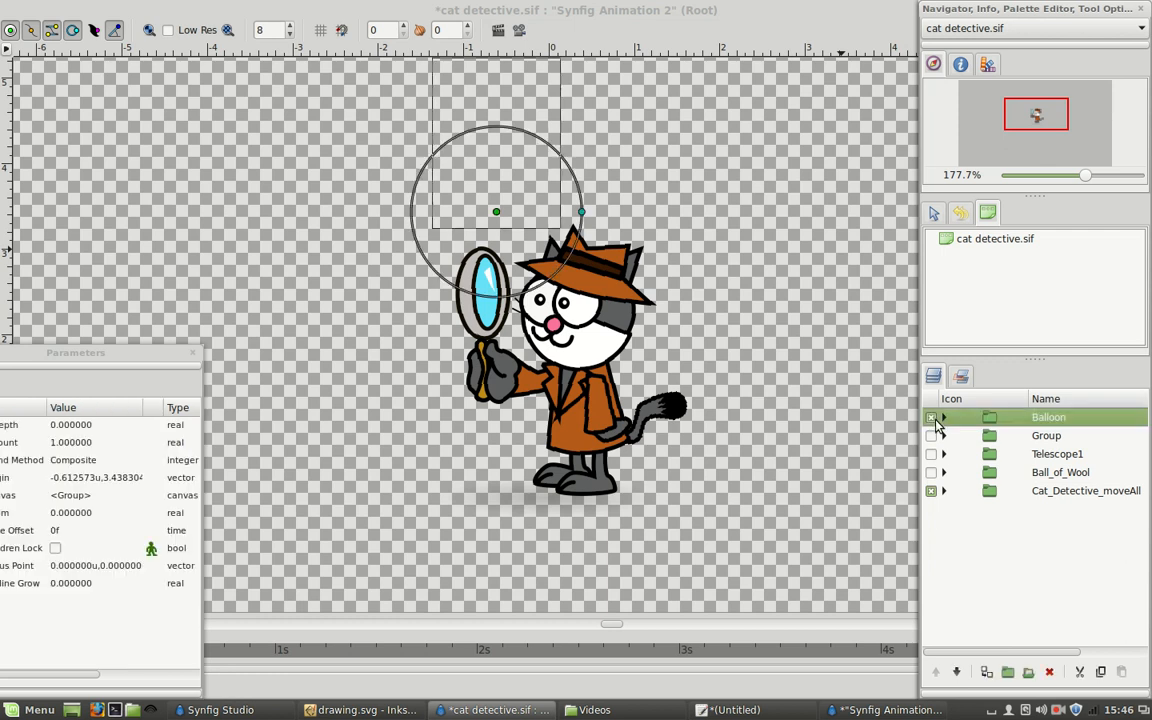
left_click(932, 418)
left_click(931, 455)
left_click(931, 454)
left_click(931, 455)
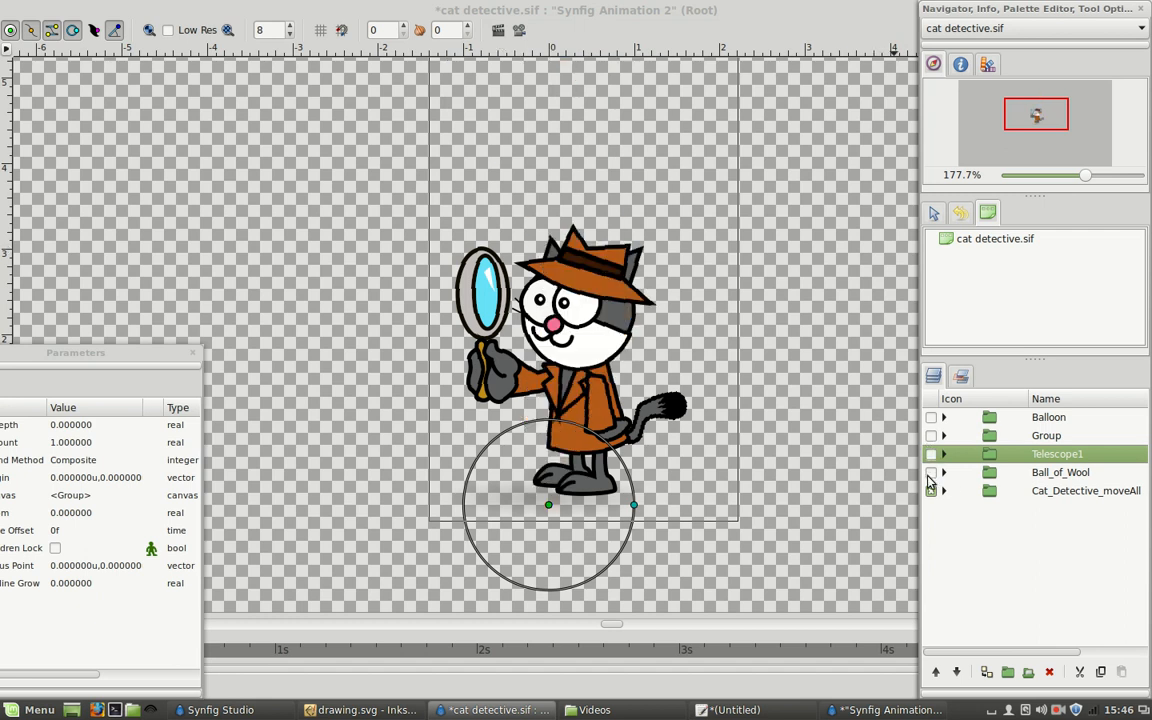
Preview the Ball_of_Wool group and the full character sheet in Group with Cat_Detective_moveAll hidden, and restore the original visibility.
left_click(931, 472)
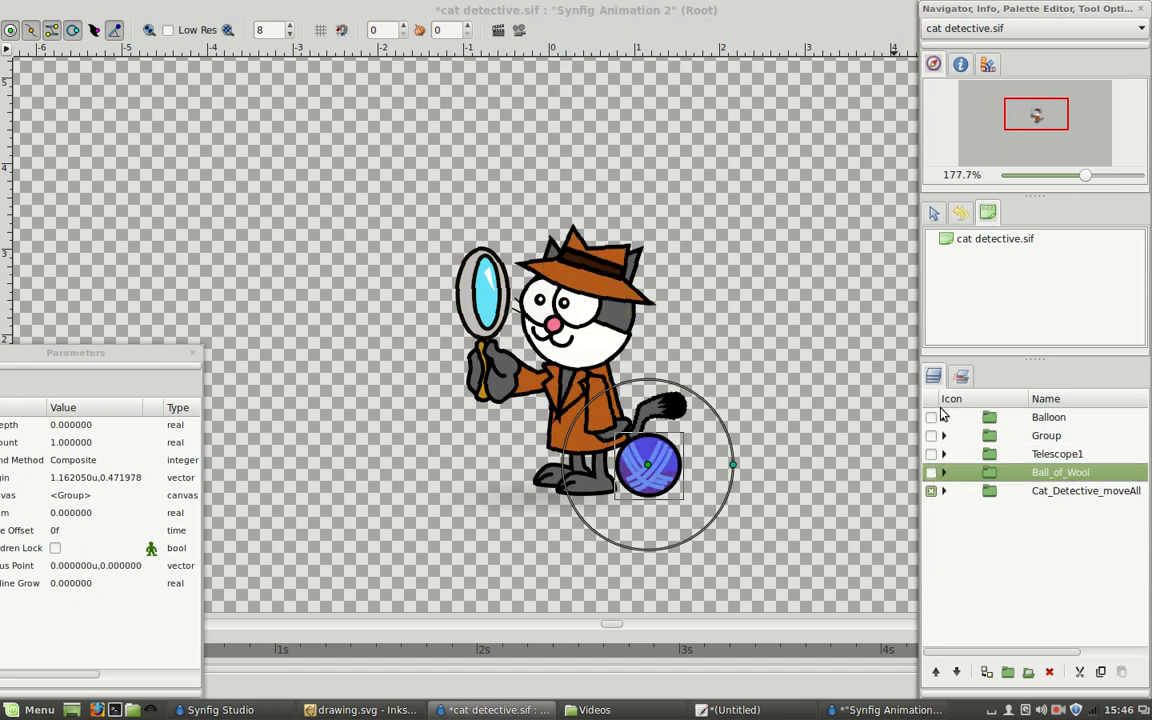
left_click(931, 472)
left_click(931, 436)
left_click(931, 491)
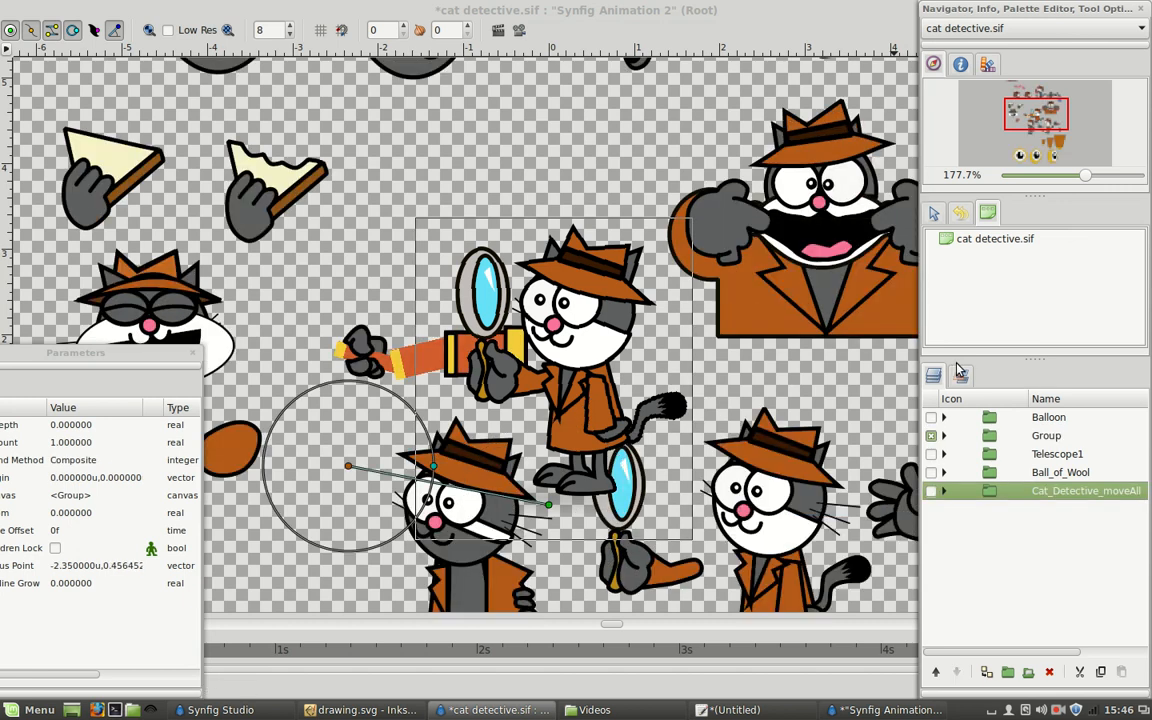
mouse_move(1085, 177)
left_mouse_down()
mouse_move(1057, 178)
mouse_move(1067, 178)
left_mouse_up()
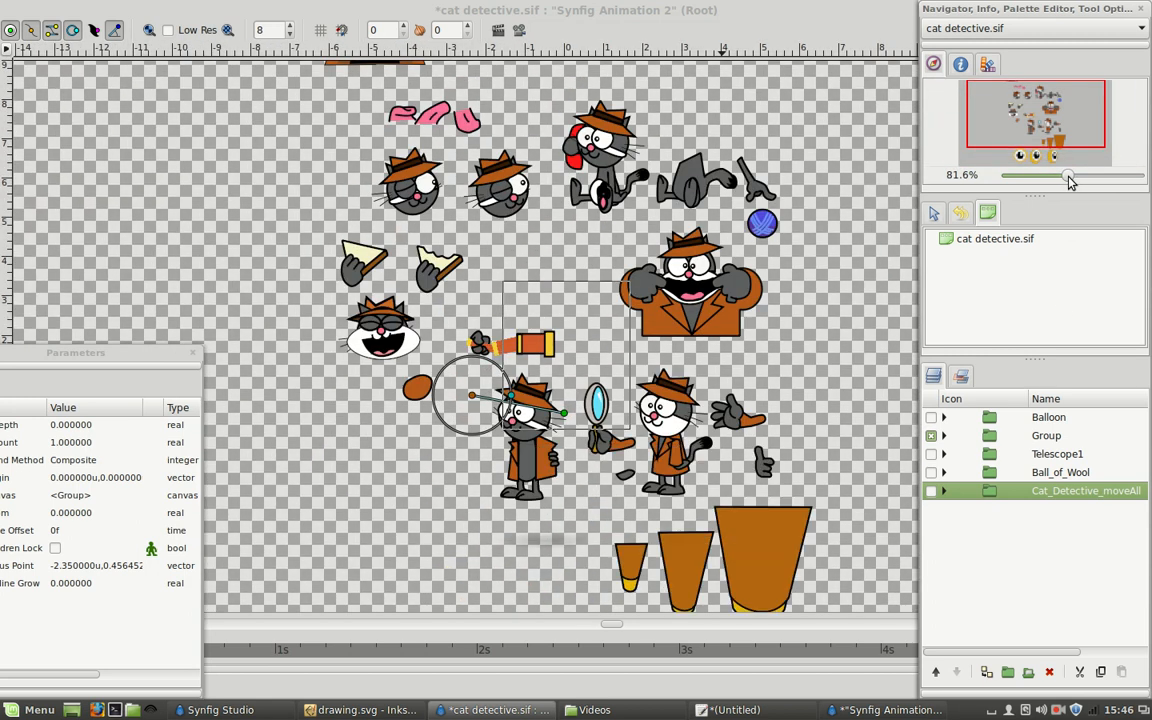
left_click(931, 436)
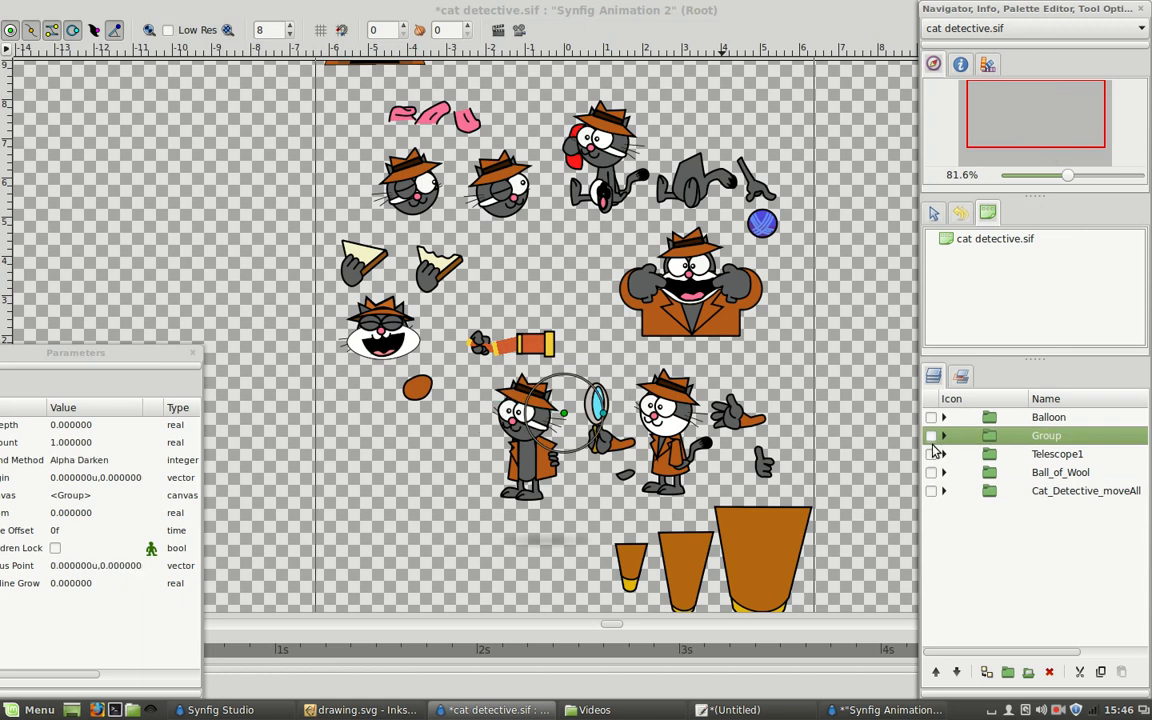
left_click(931, 492)
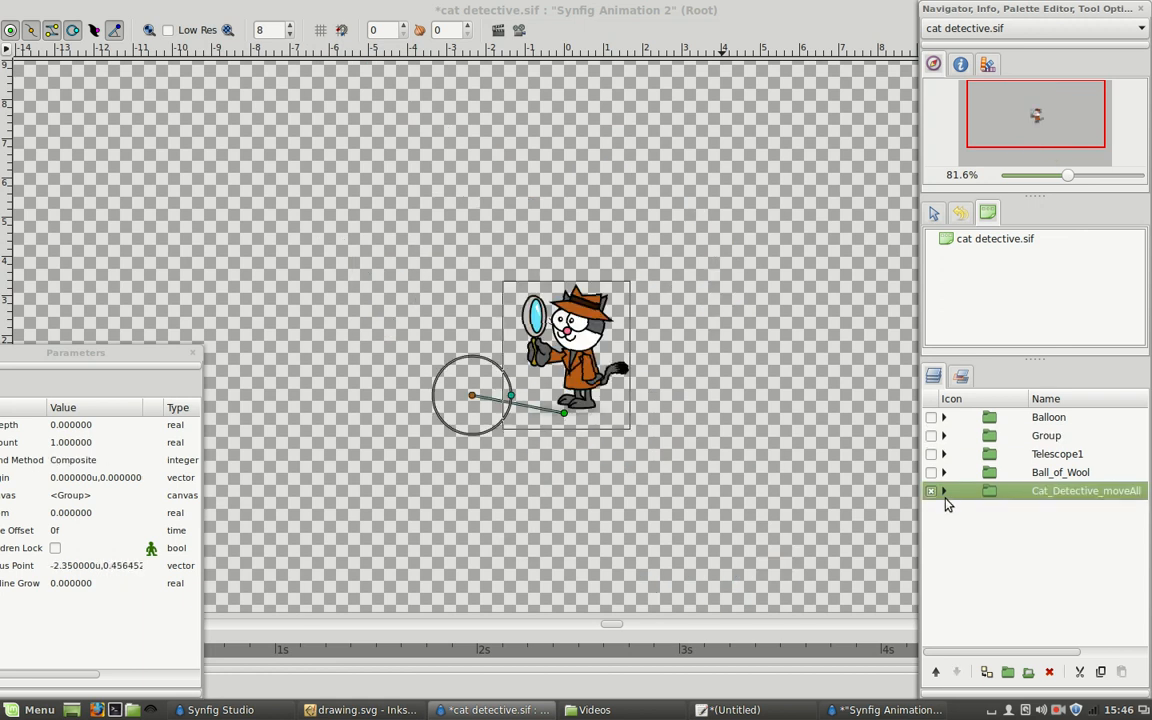
Expand the Cat_Detective_moveAll group and enlarge the cat slightly with the Cat_Detective_Scale layer, to an amount of about 0.0945.
left_click(943, 491)
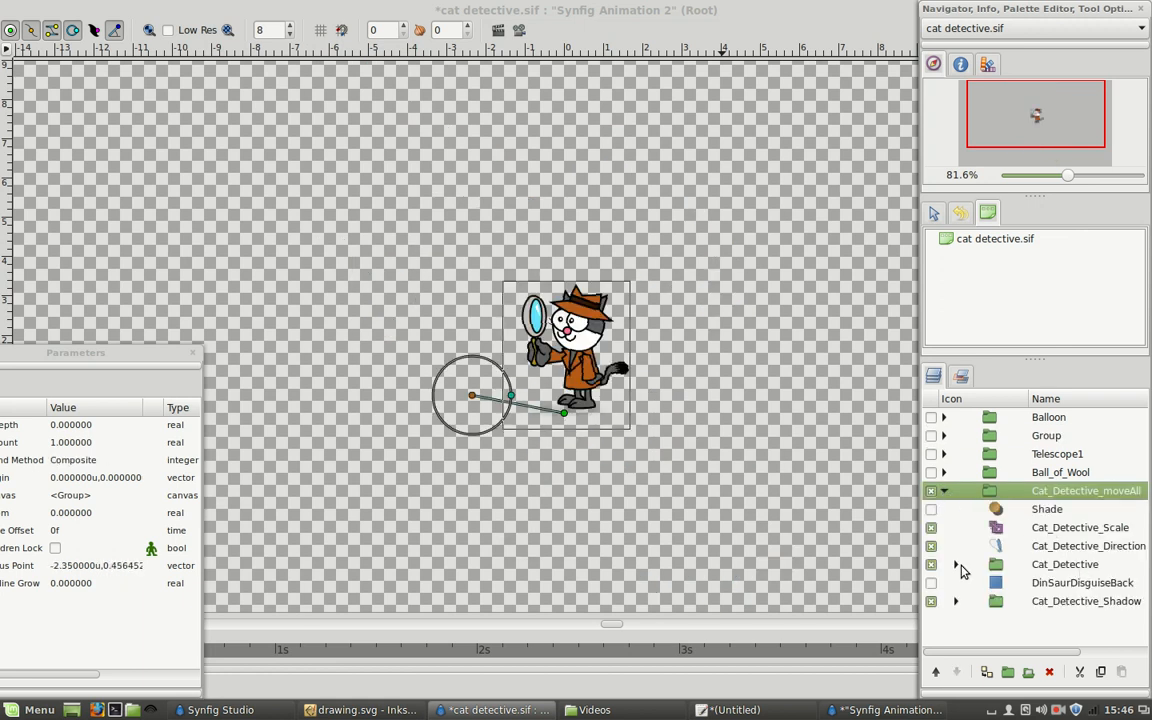
left_click(604, 483)
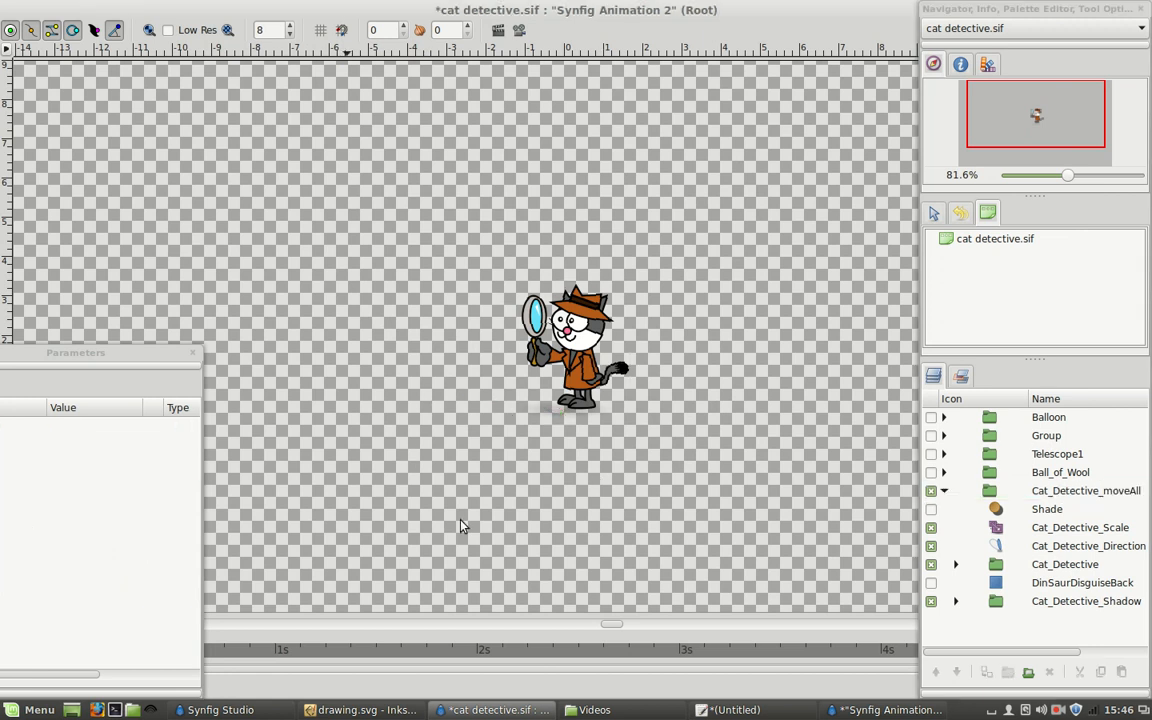
left_click(1060, 491)
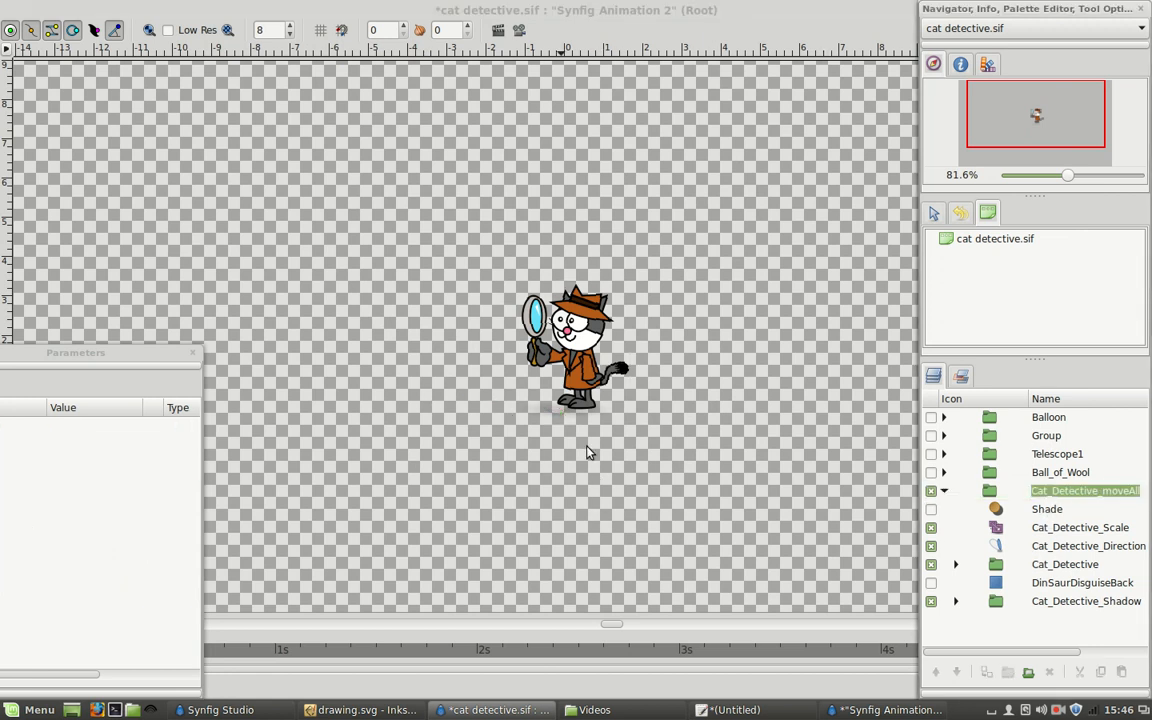
scroll(1080, 500, "right", 2)
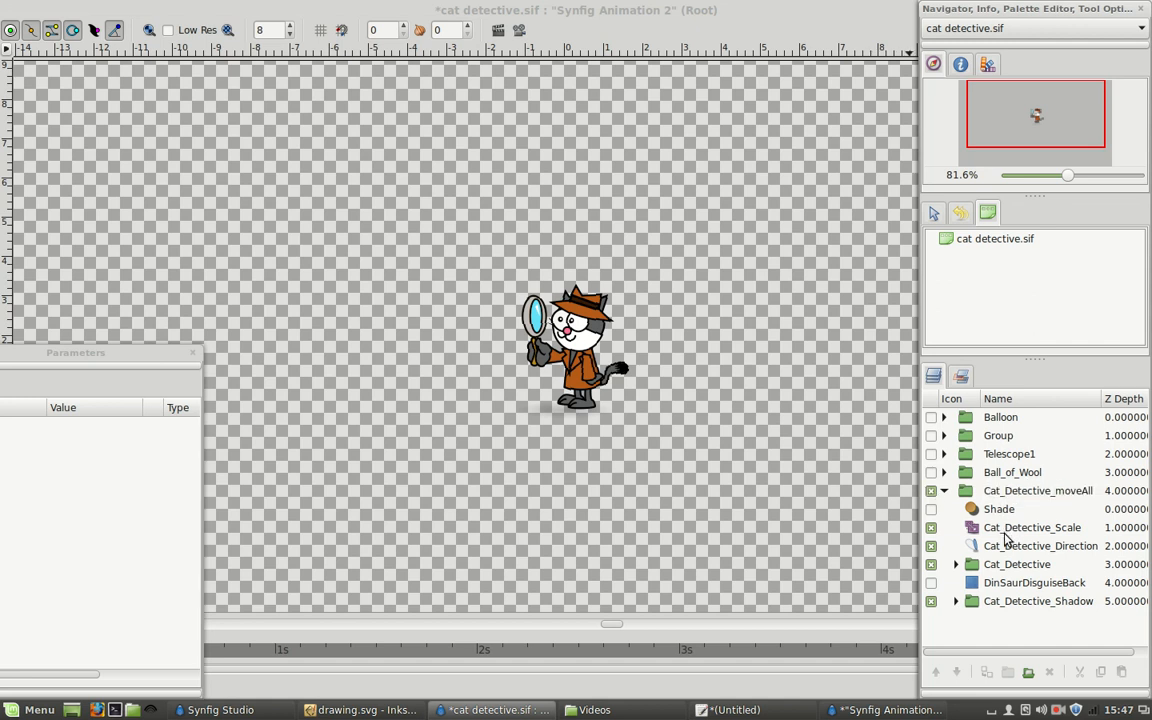
left_click(1010, 537)
mouse_move(604, 419)
left_mouse_down()
mouse_move(641, 418)
mouse_move(610, 418)
left_mouse_up()
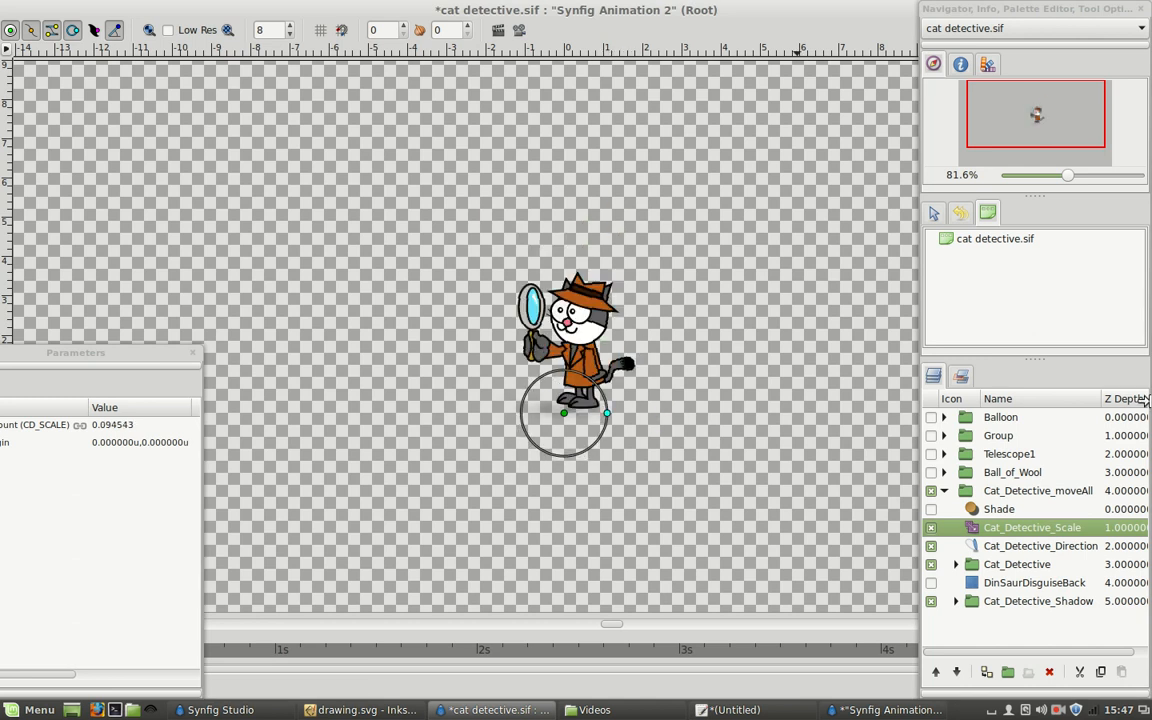
Try mirroring the cat by setting the Cat_Detective_Direction layer's Amount X to -1, and undo the change.
left_click(1022, 545)
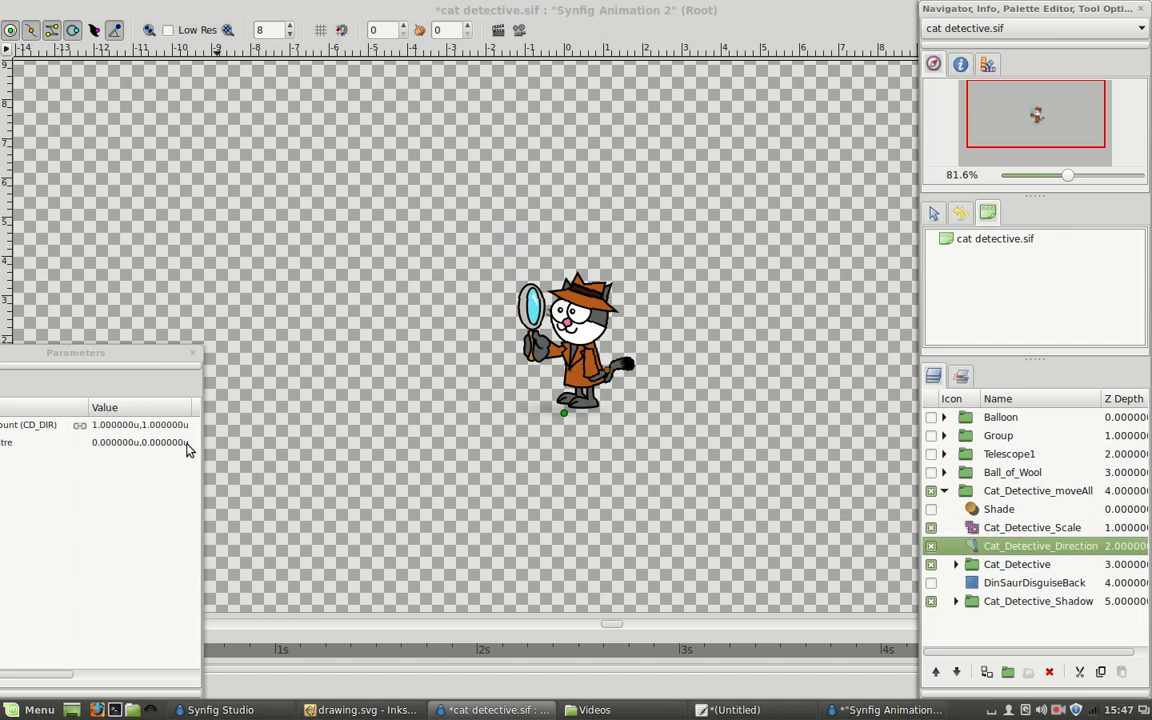
left_click_drag(129, 358, 321, 247)
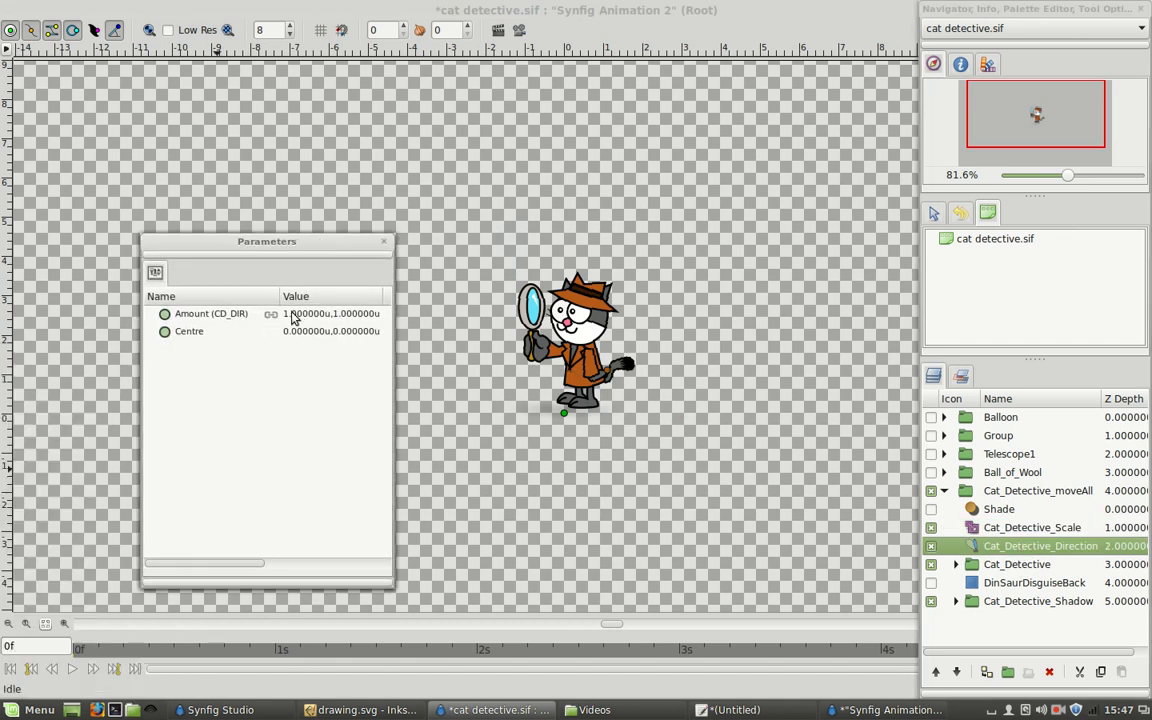
left_click(284, 316)
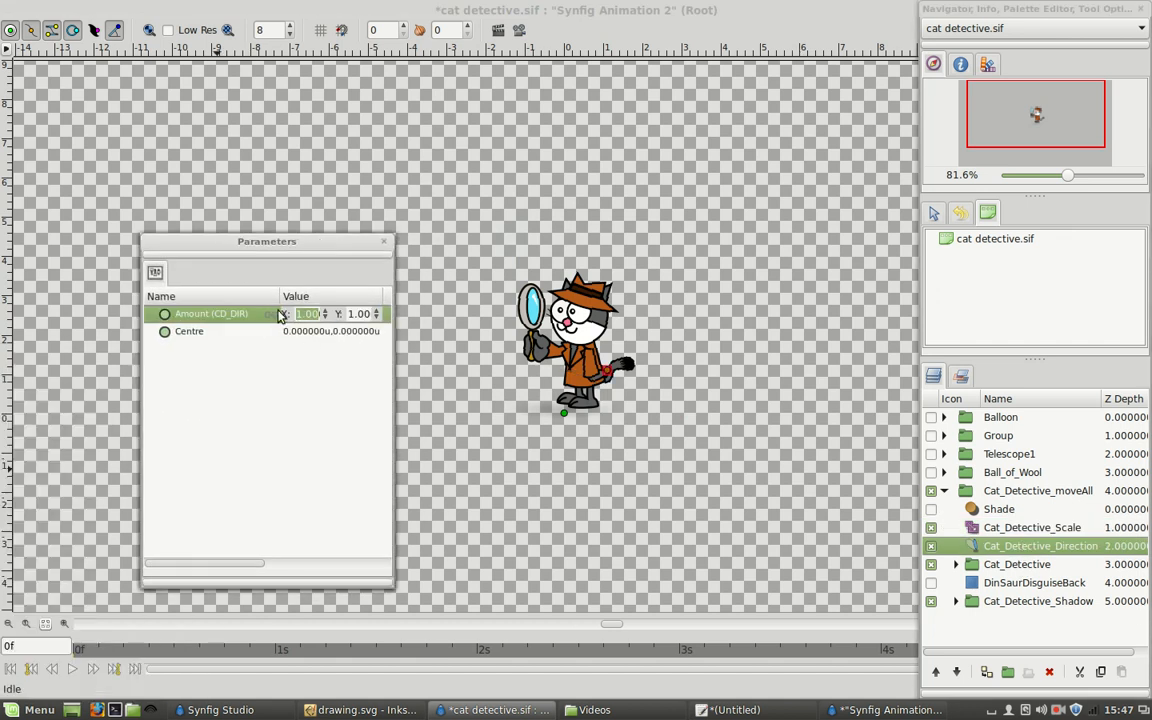
type("-1")
key("Tab")
key("Return")
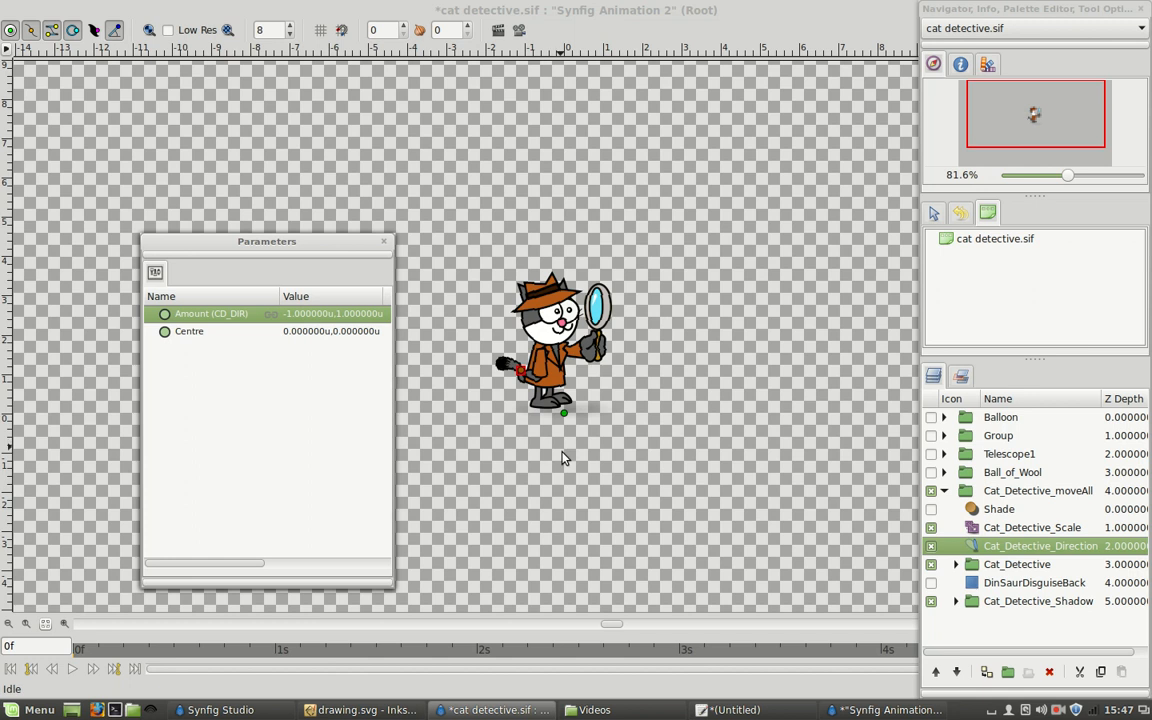
left_click(665, 508)
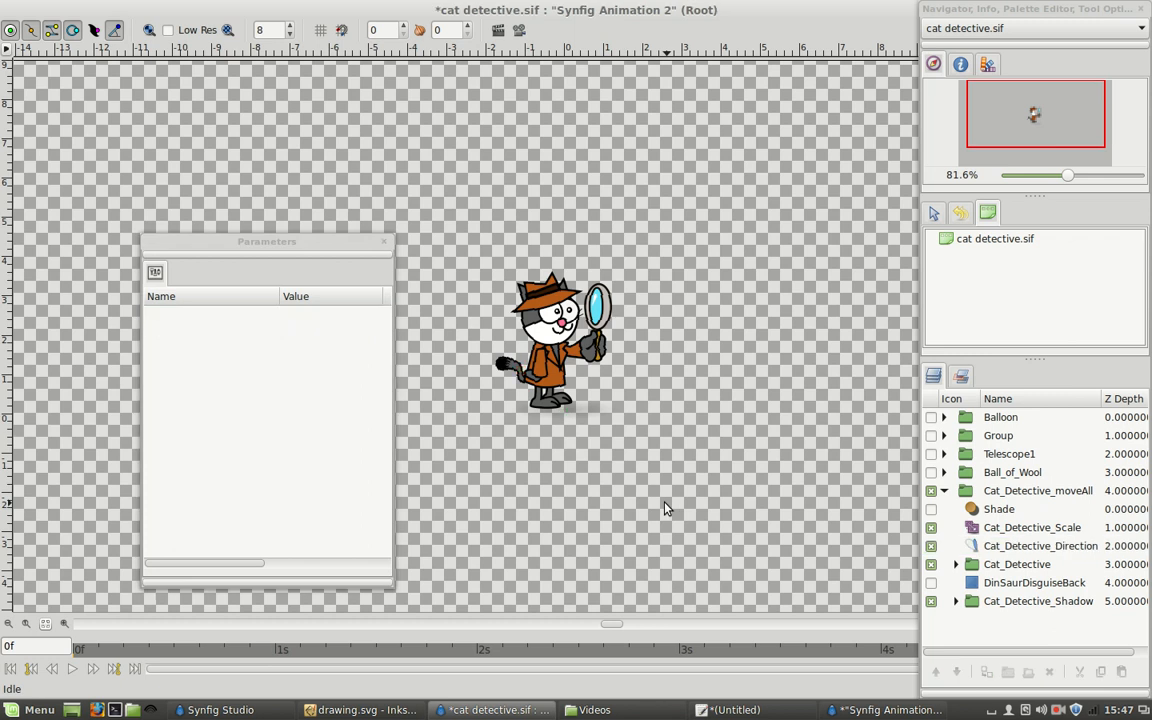
key("ctrl+z")
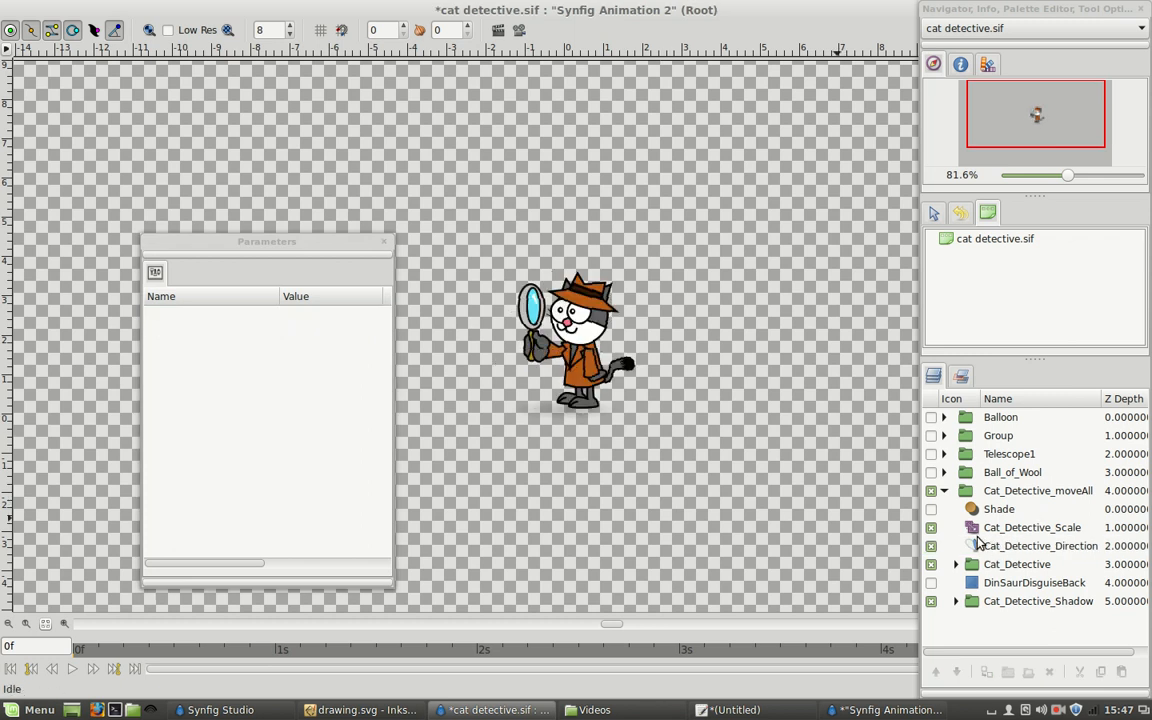
Expand the Cat_Detective group, locate the Cat_Detective_Hat group from the hat on the canvas, and toggle its visibility off and on.
left_click(955, 564)
scroll(964, 550, "down", 2)
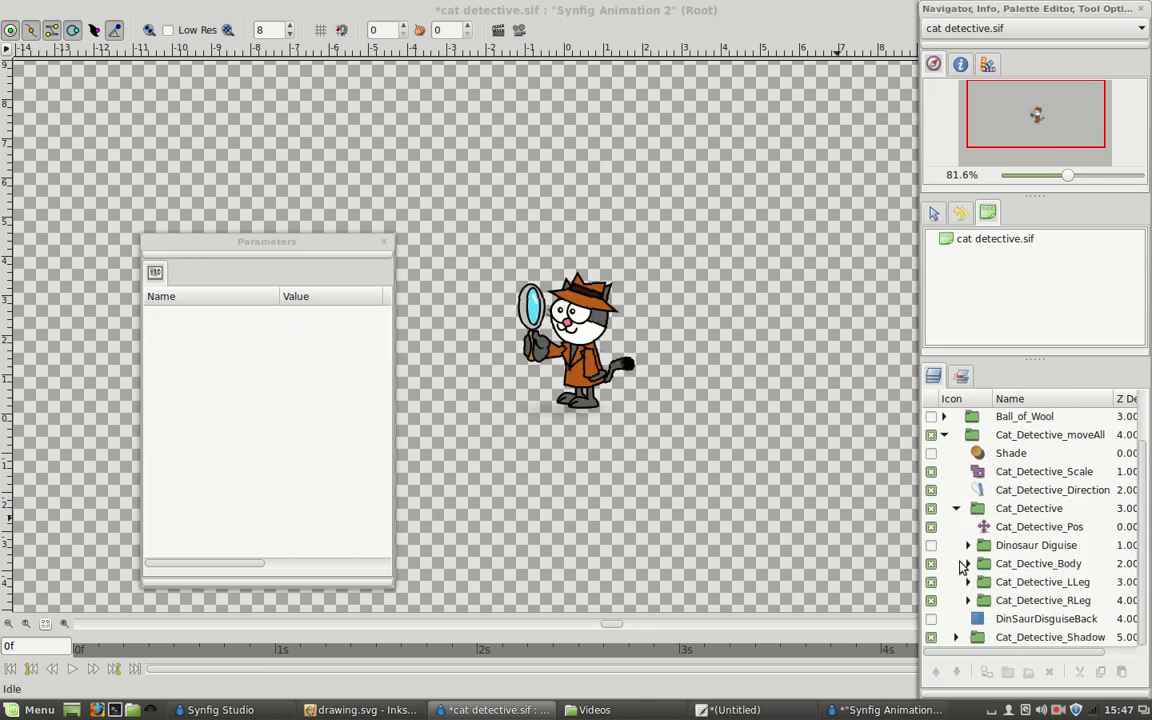
left_click(548, 281)
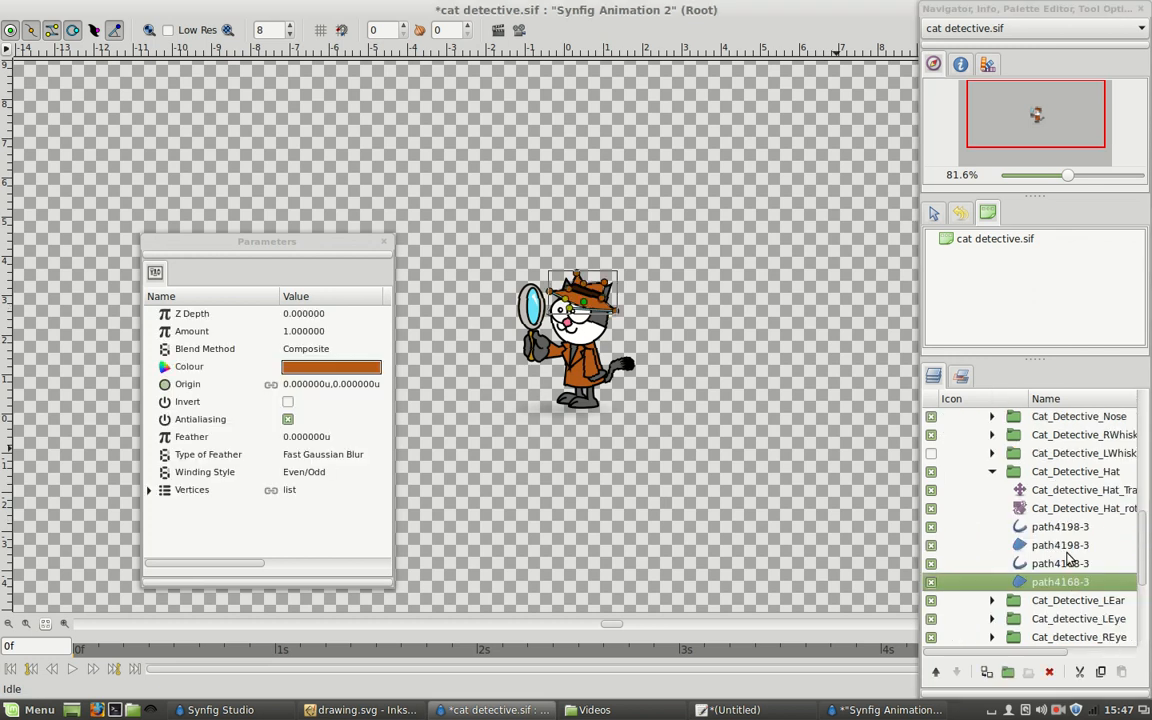
left_click(995, 471)
left_click(993, 471)
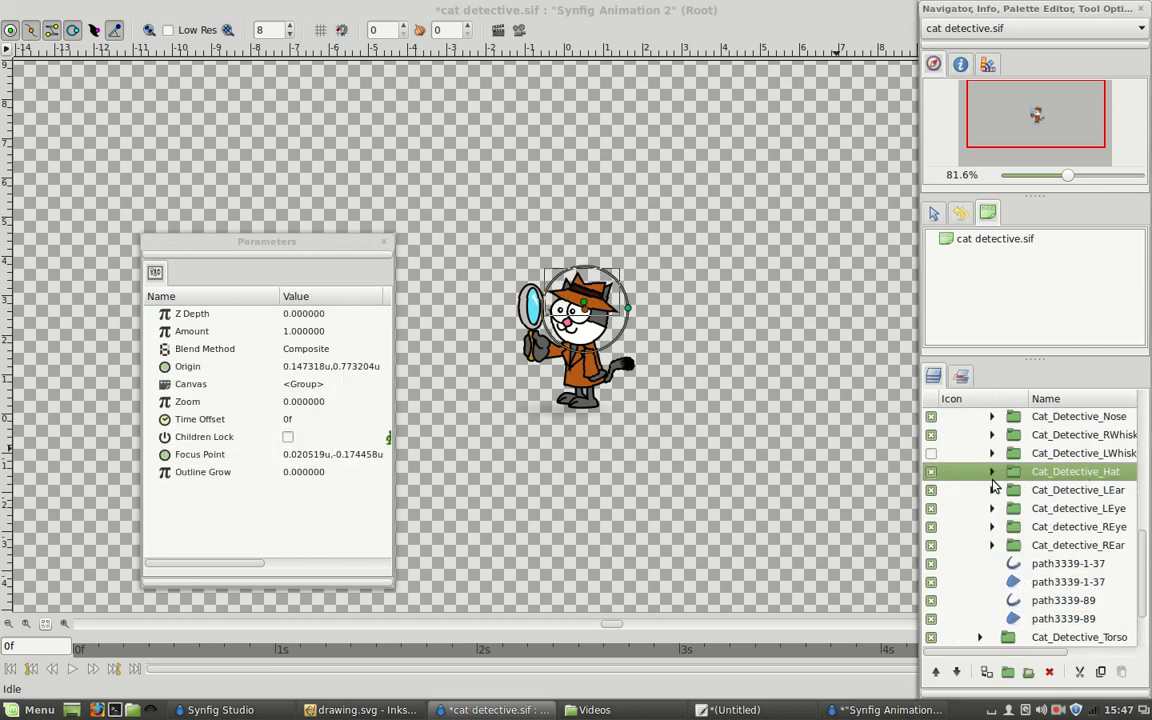
left_click(931, 472)
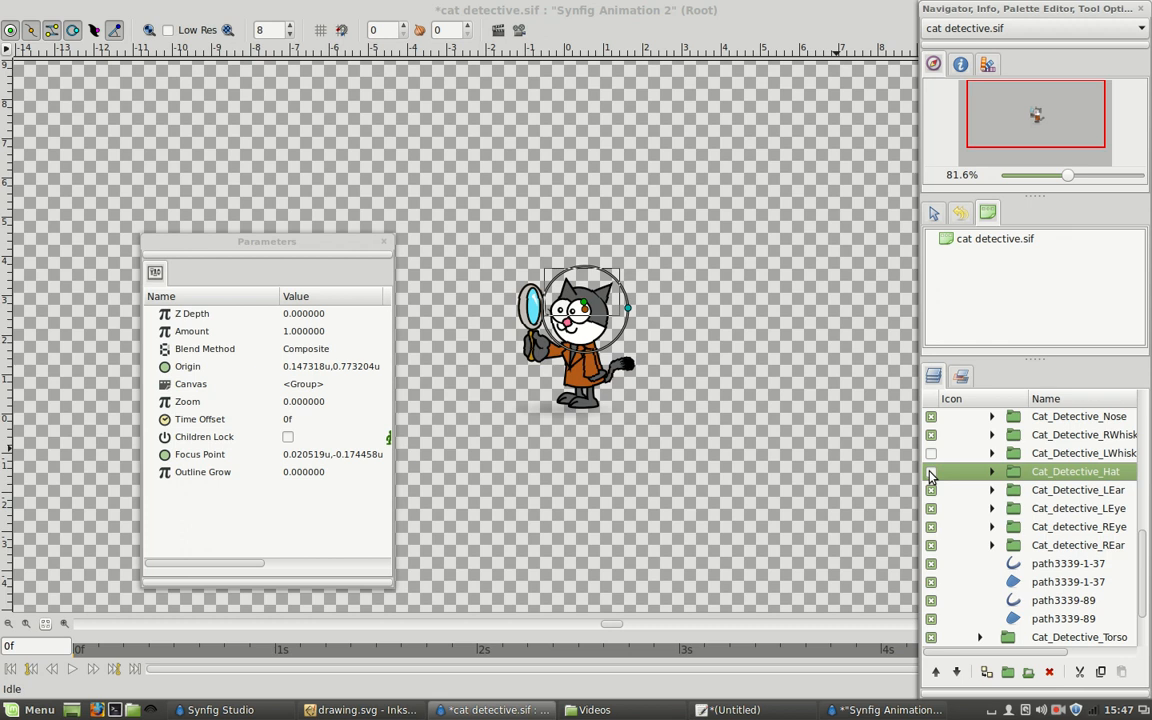
left_click(931, 472)
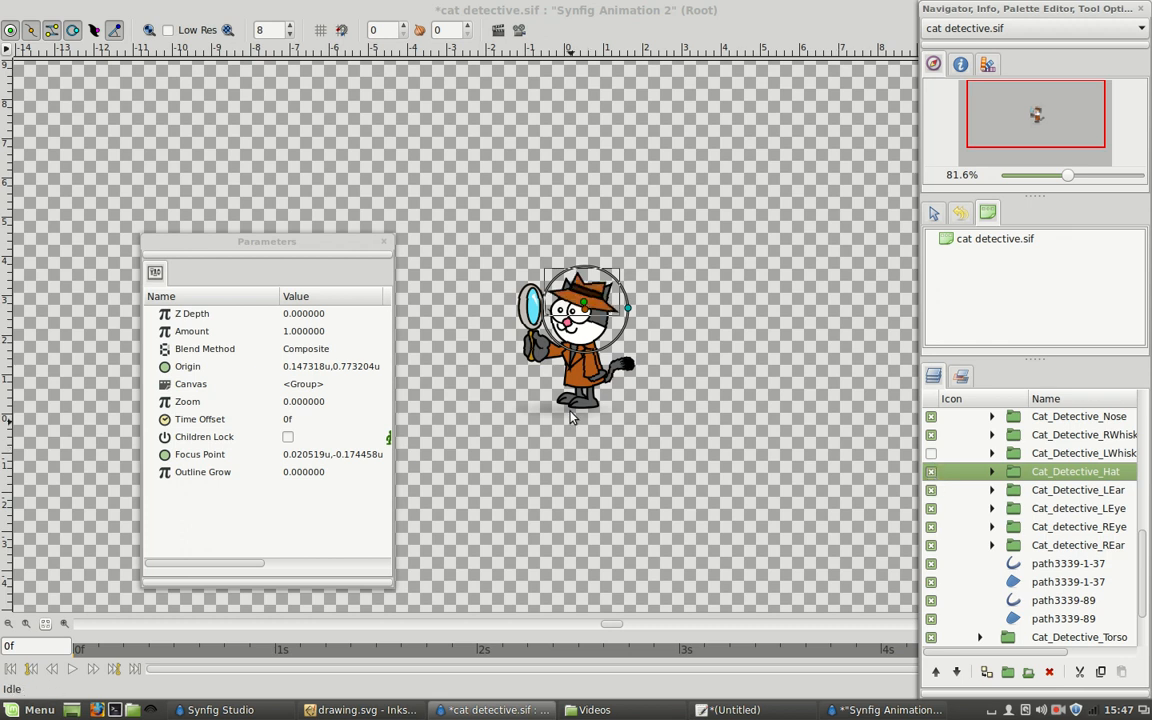
Examine the arm variants and Rotate layer in the Cat_Detective_RArm group, collapsing Cat_Detective_coatArm and widening the layer list to read full names.
left_click(553, 358)
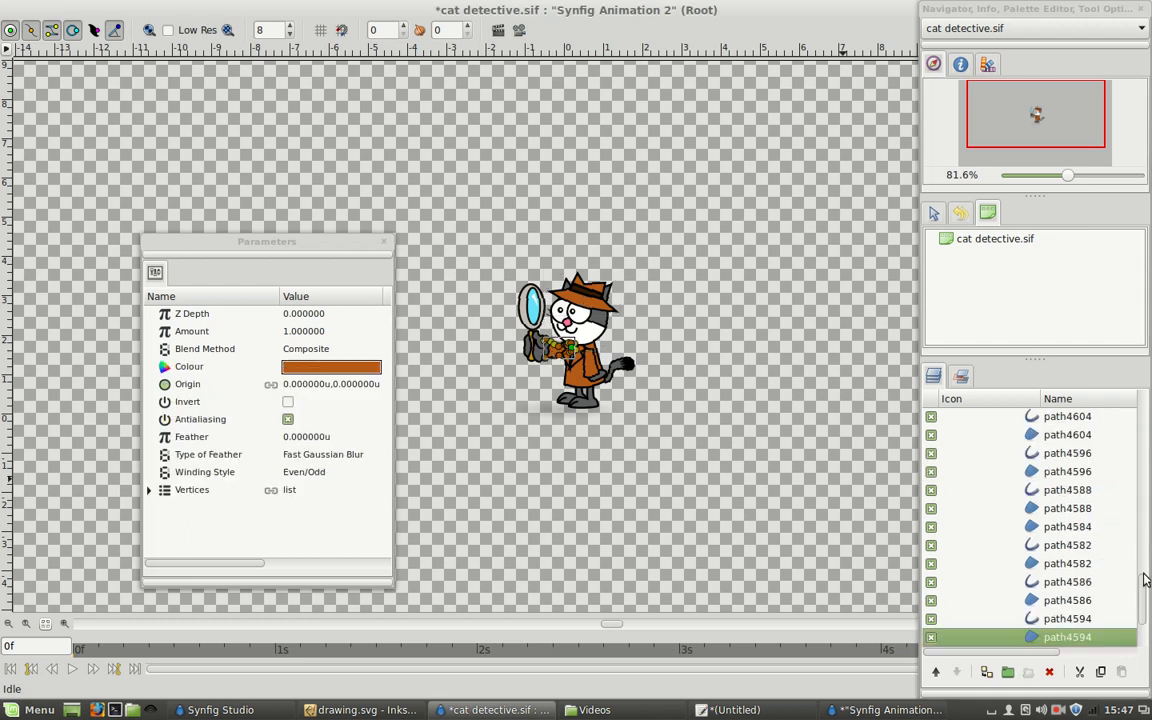
scroll(1065, 548, "up", 3)
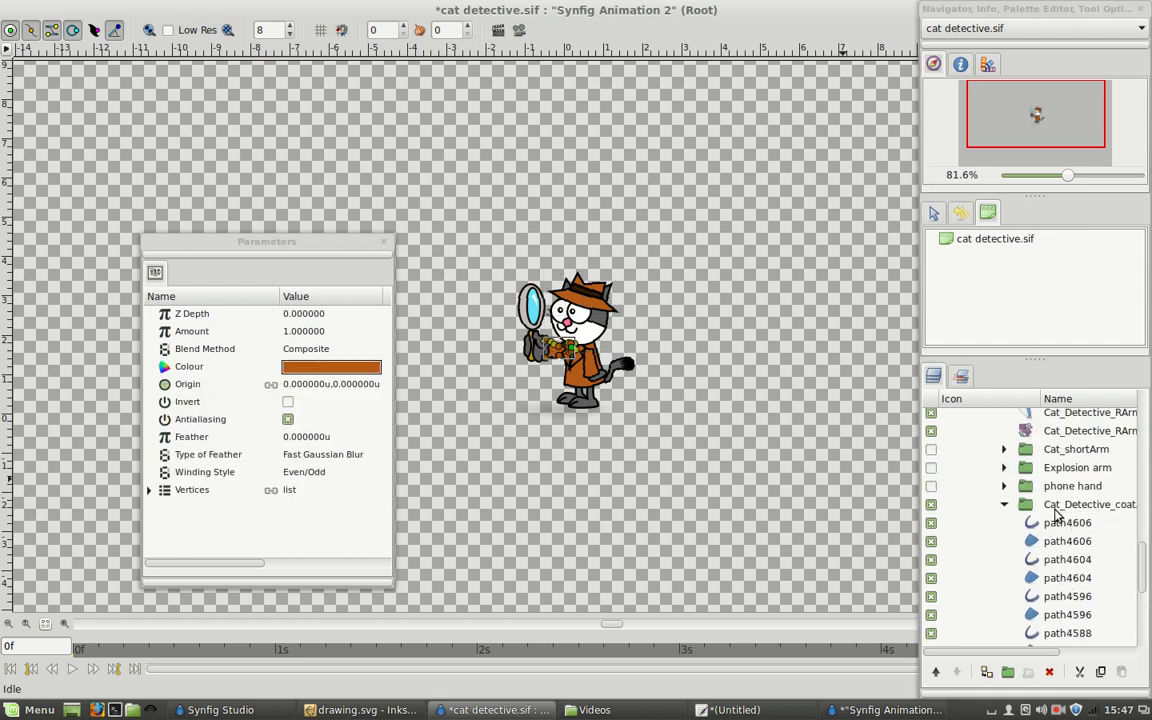
scroll(1010, 512, "up", 1)
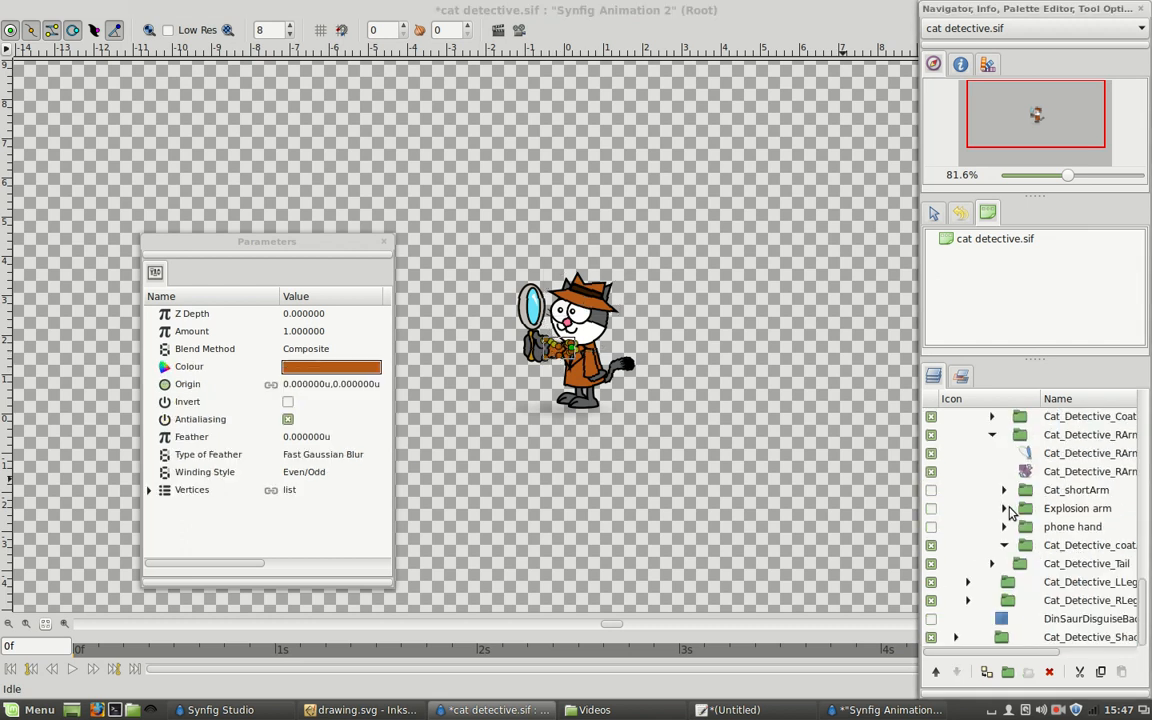
scroll(1010, 553, "up", 4)
scroll(1018, 556, "down", 2)
left_click(1097, 598)
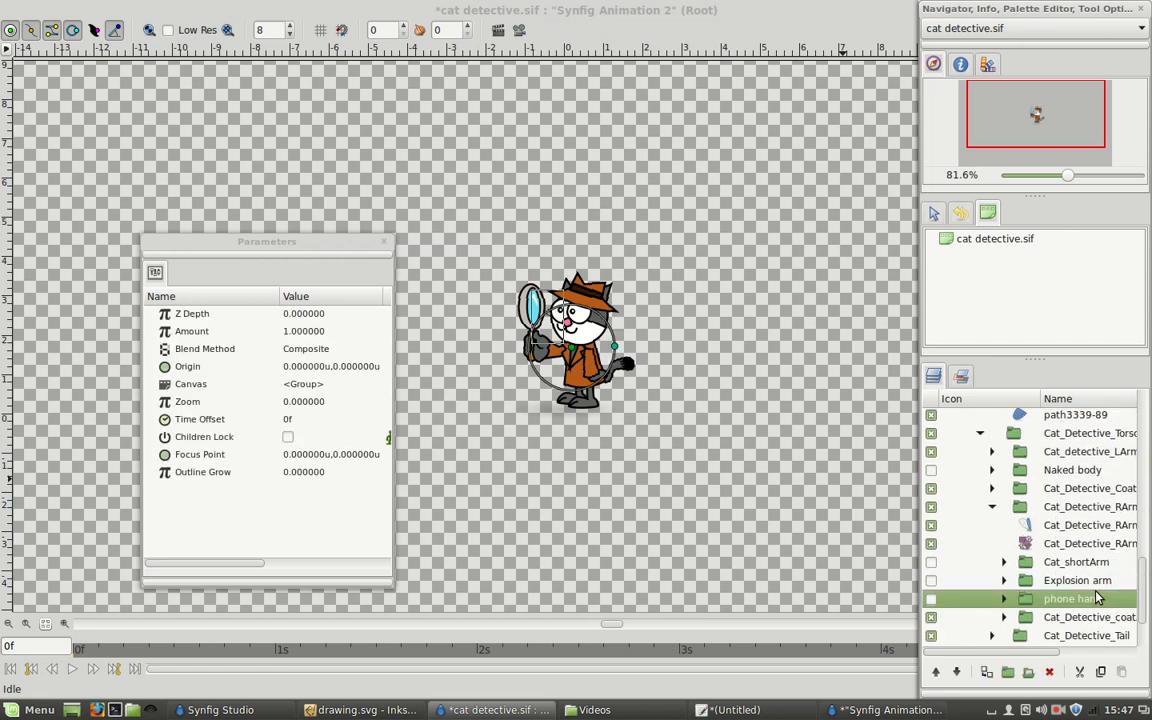
left_click(1097, 617)
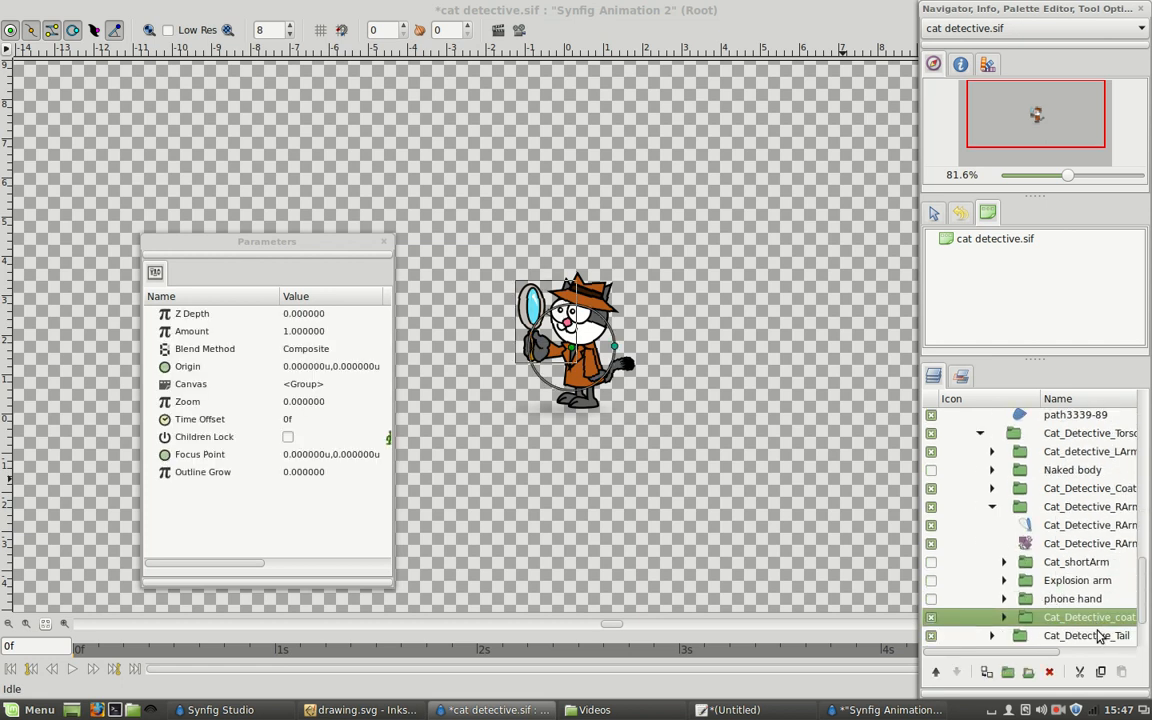
left_click(1005, 507)
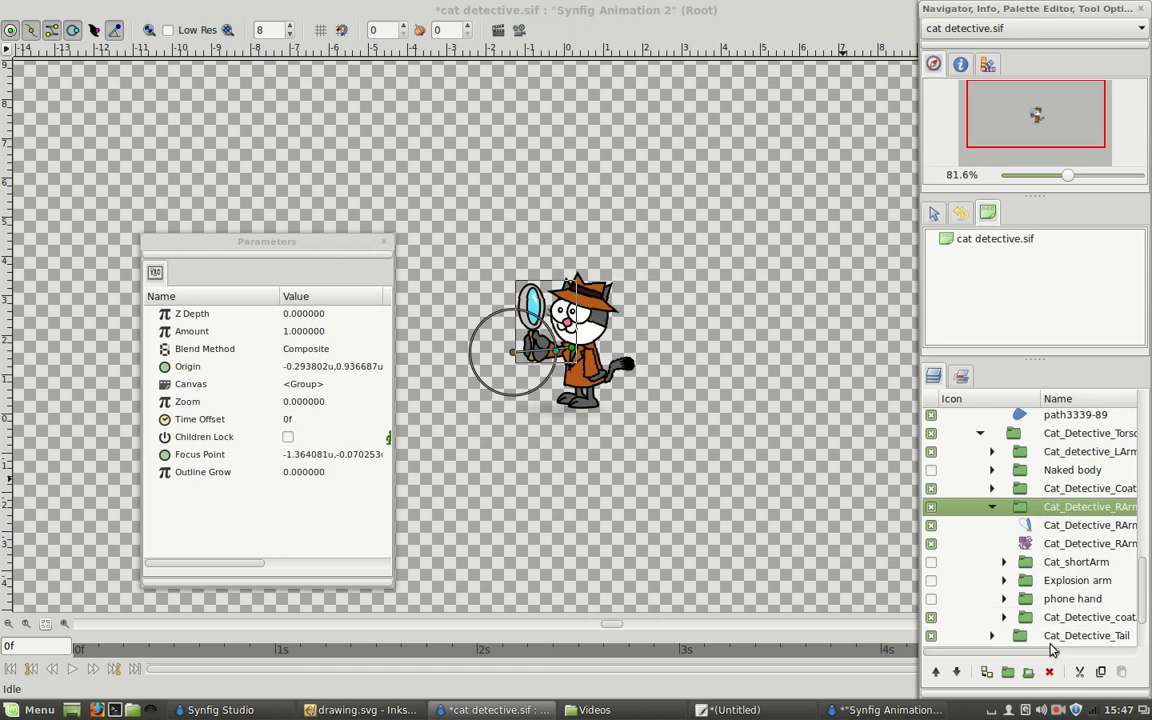
mouse_move(1042, 654)
left_mouse_down()
mouse_move(1067, 655)
mouse_move(1052, 654)
left_mouse_up()
left_click_drag(921, 598, 796, 588)
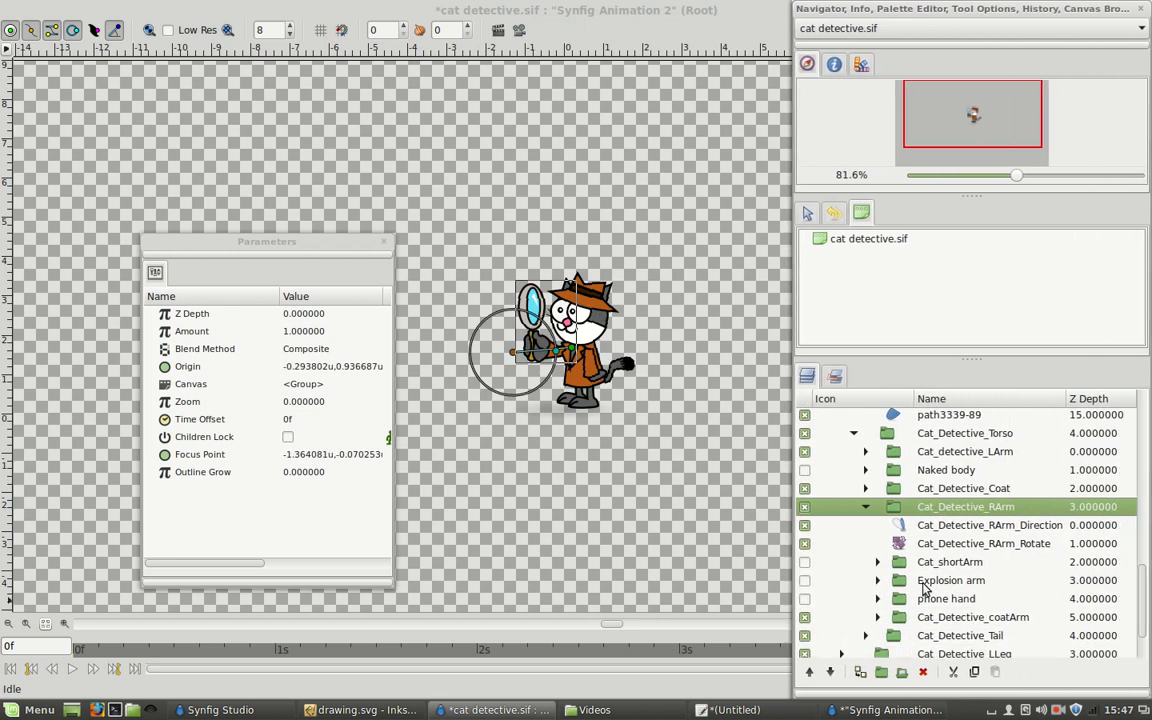
left_click(850, 543)
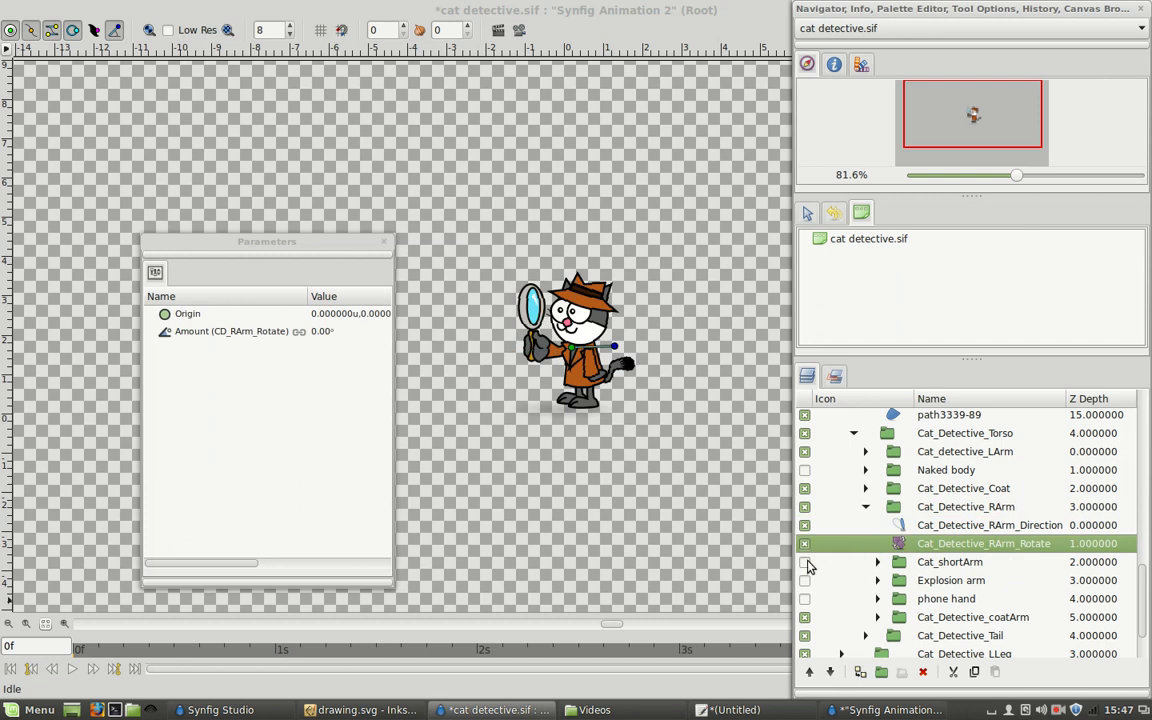
Hide Cat_Detective_coatArm, preview the phone hand and Explosion arm groups, and leave only the Cat_shortArm variant of the right arm visible.
left_click(952, 617)
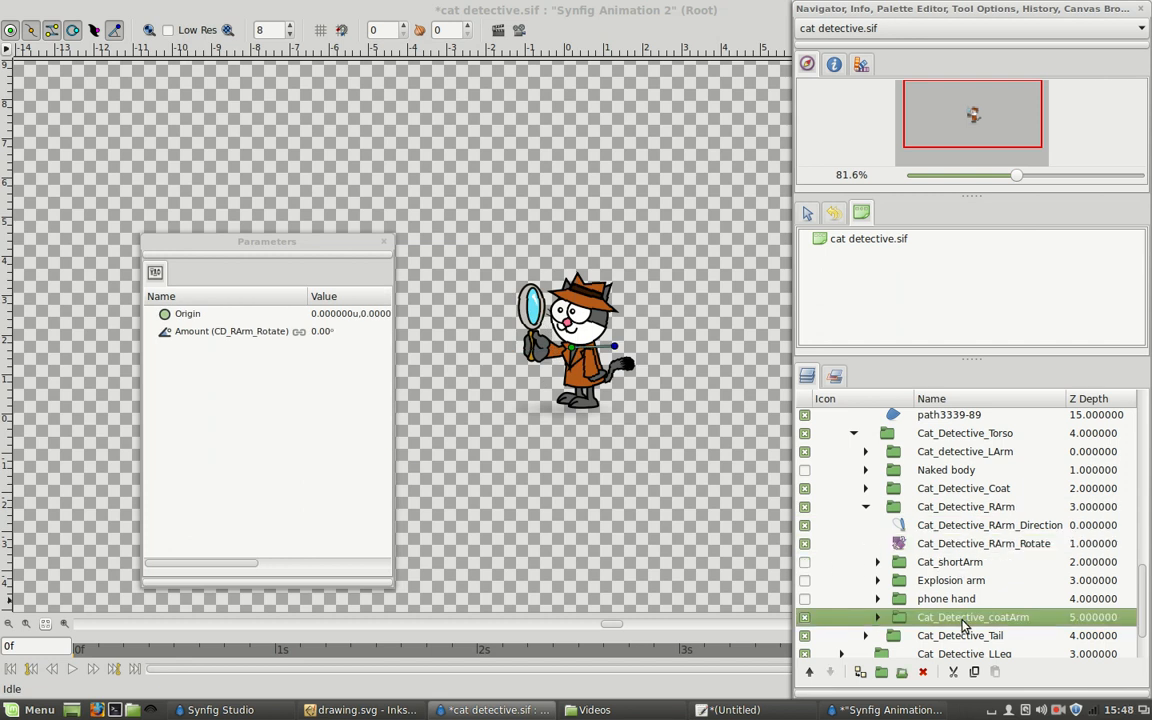
left_click(805, 617)
left_click(805, 599)
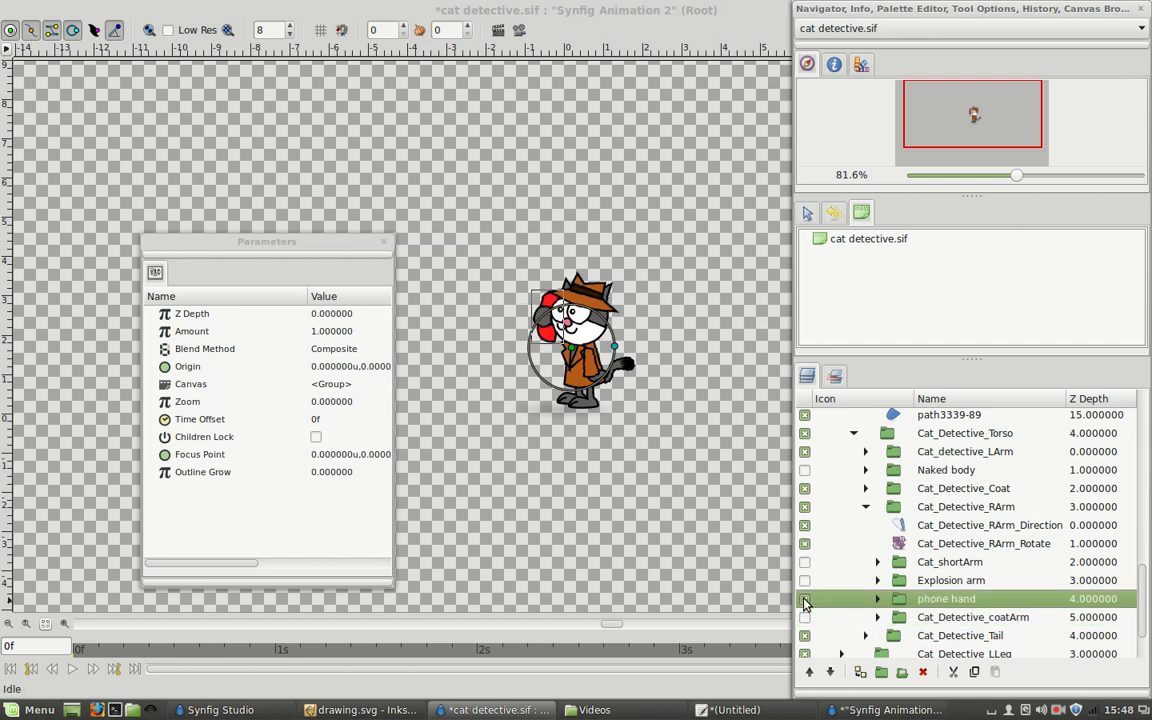
left_click(805, 599)
left_click(805, 580)
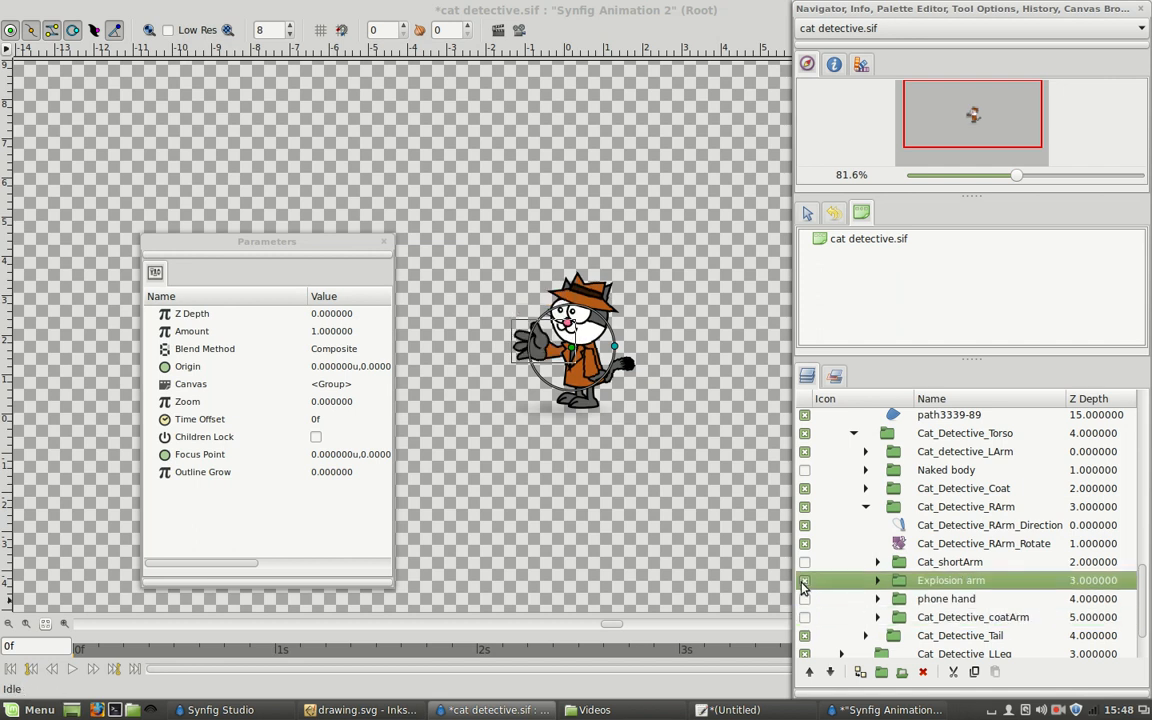
left_click(805, 563)
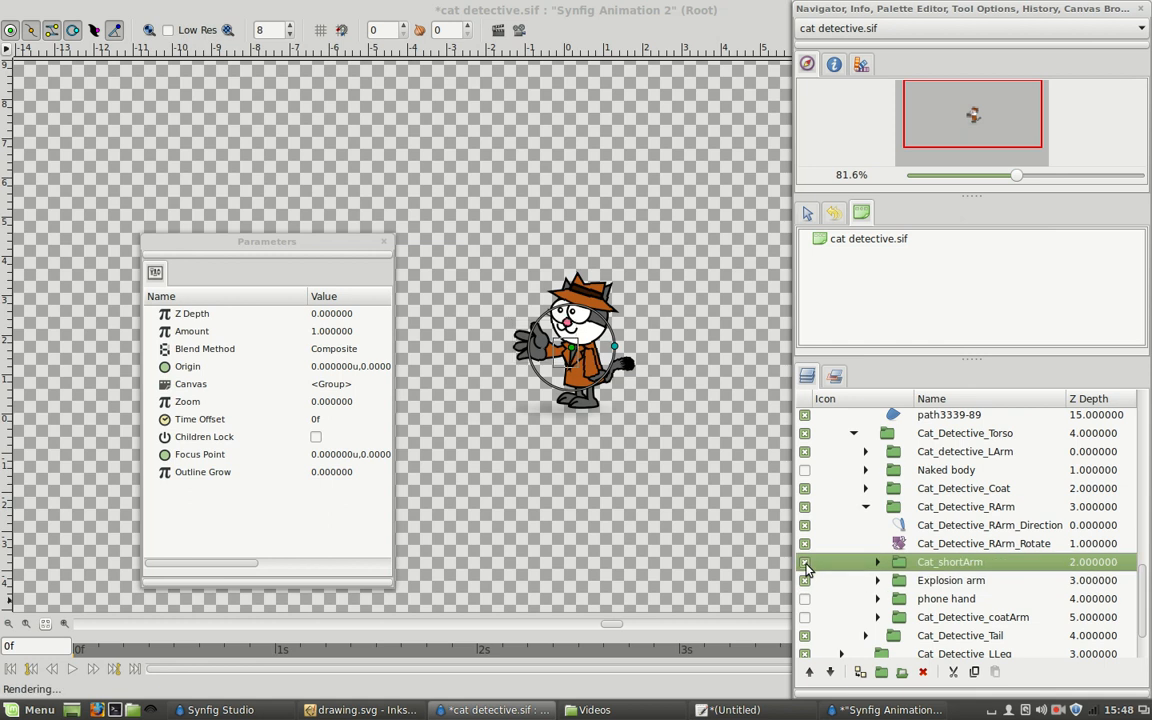
left_click(805, 581)
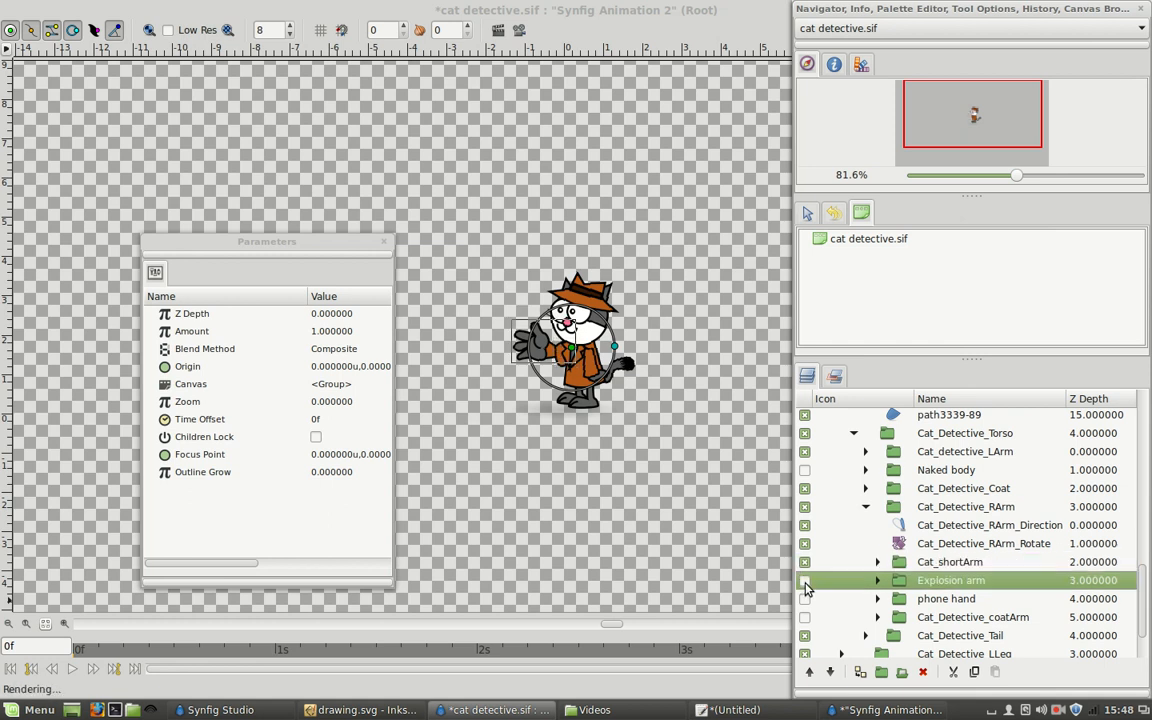
left_click(805, 581)
left_click(805, 581)
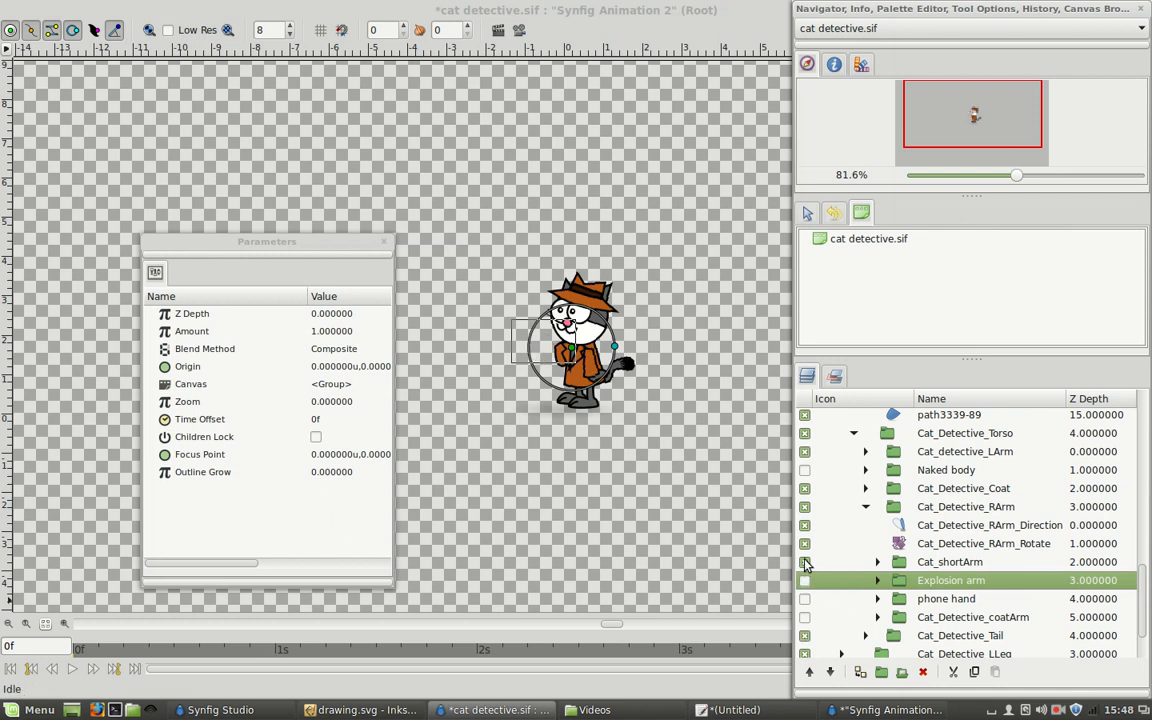
Hide the Cat_shortArm variant and make Cat_Detective_coatArm the visible right arm.
left_click(805, 563)
left_click(805, 563)
left_click(805, 617)
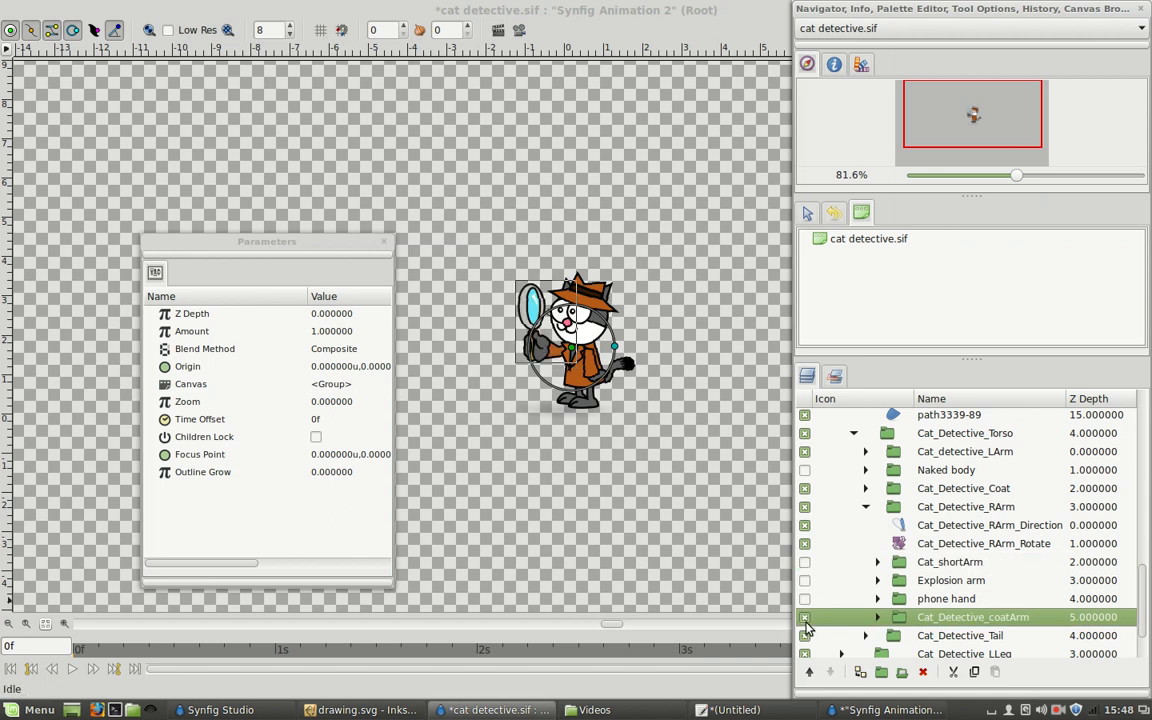
Rotate the cat's right arm to about 48° with the Cat_Detective_RArm_Rotate layer.
scroll(876, 555, "down", 2)
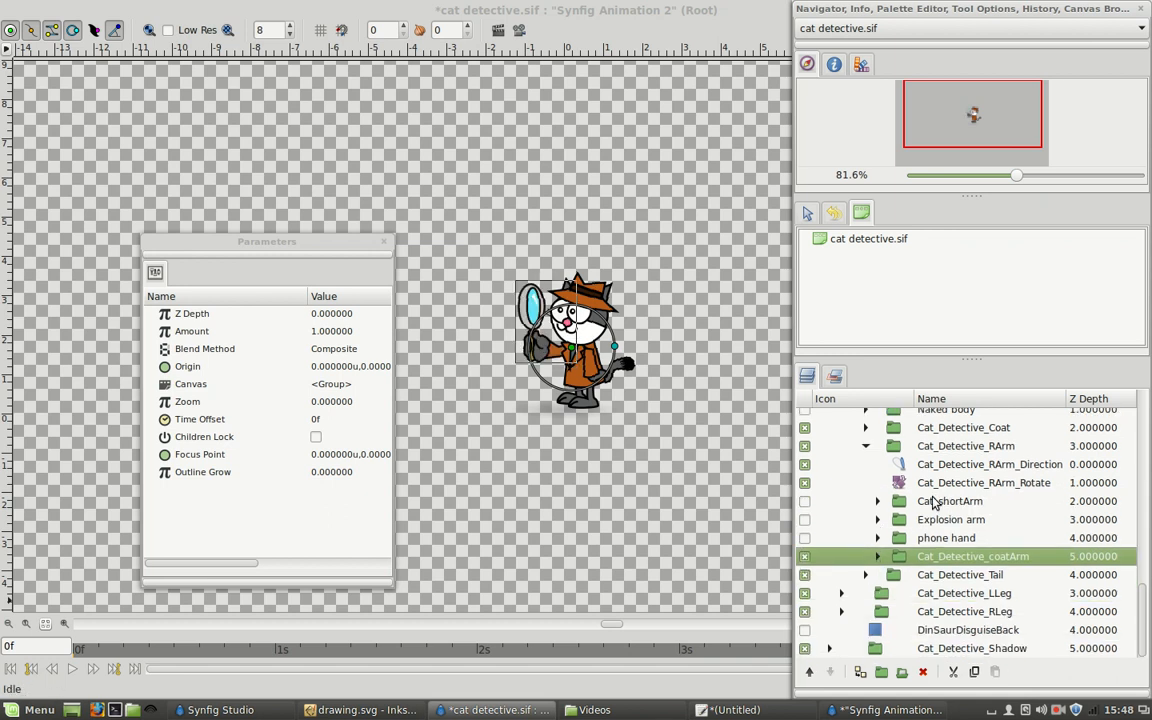
left_click(941, 483)
left_click_drag(618, 348, 615, 357)
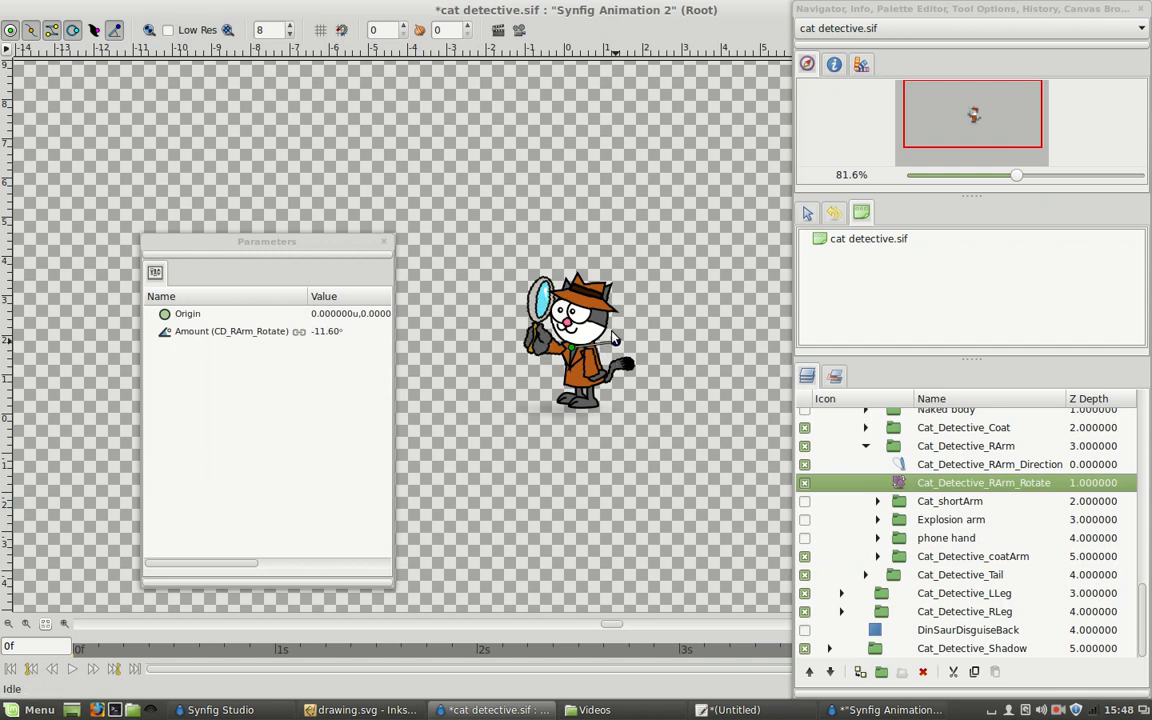
left_click_drag(599, 314, 599, 314)
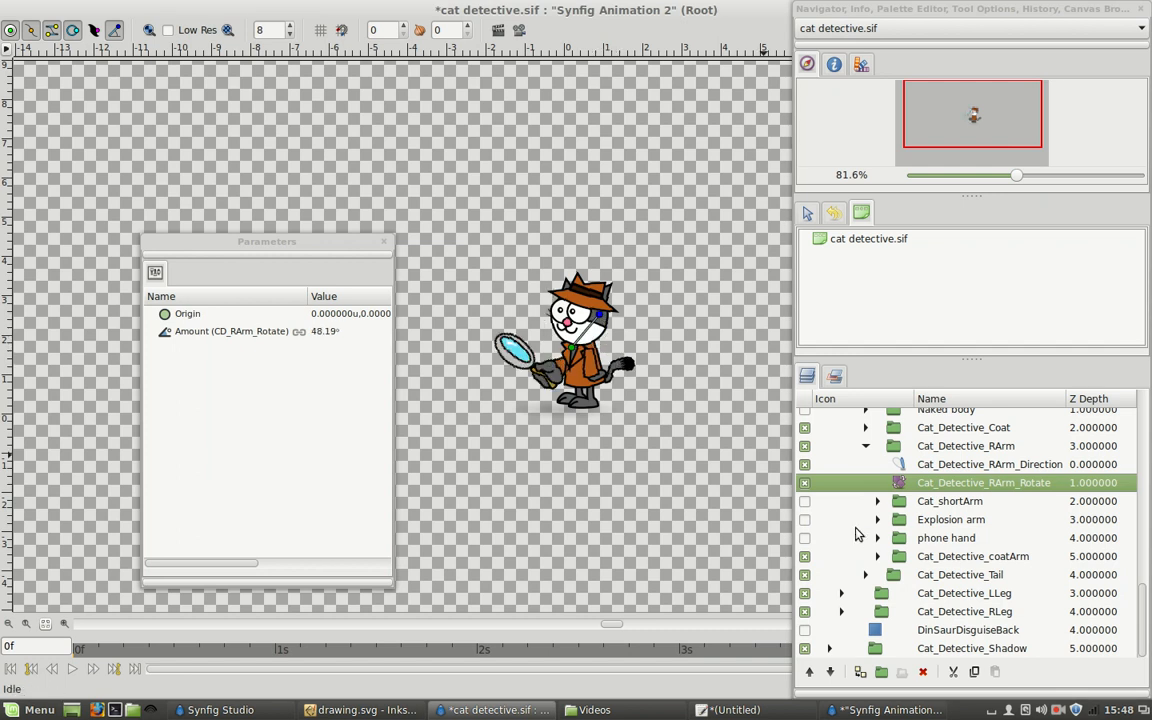
Preview the Explosion arm group over the coat arm, hide it again, highlight its Amount parameter, and clear the selection.
left_click(805, 520)
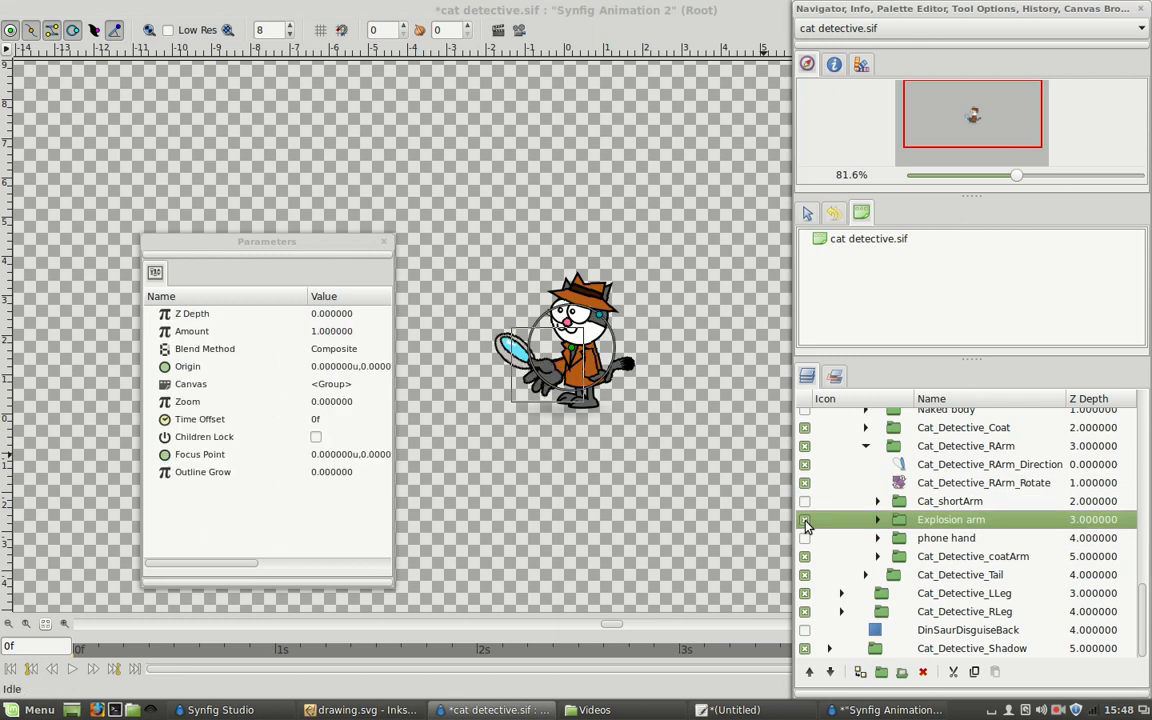
left_click(805, 520)
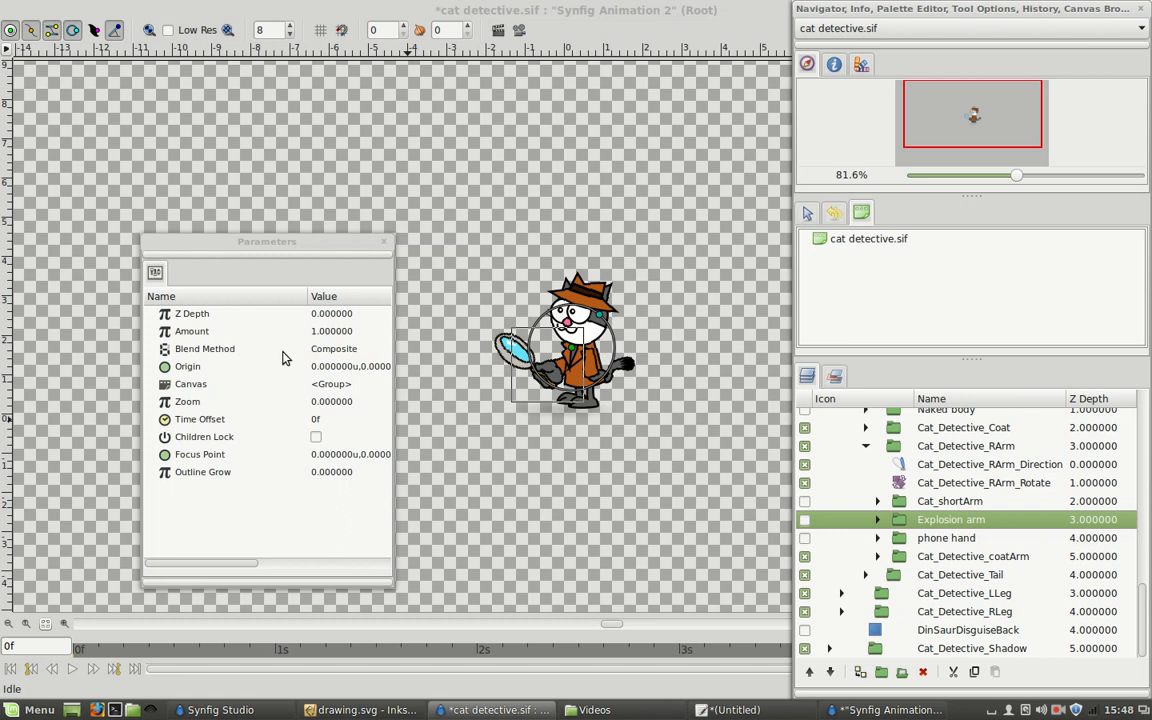
left_click(330, 335)
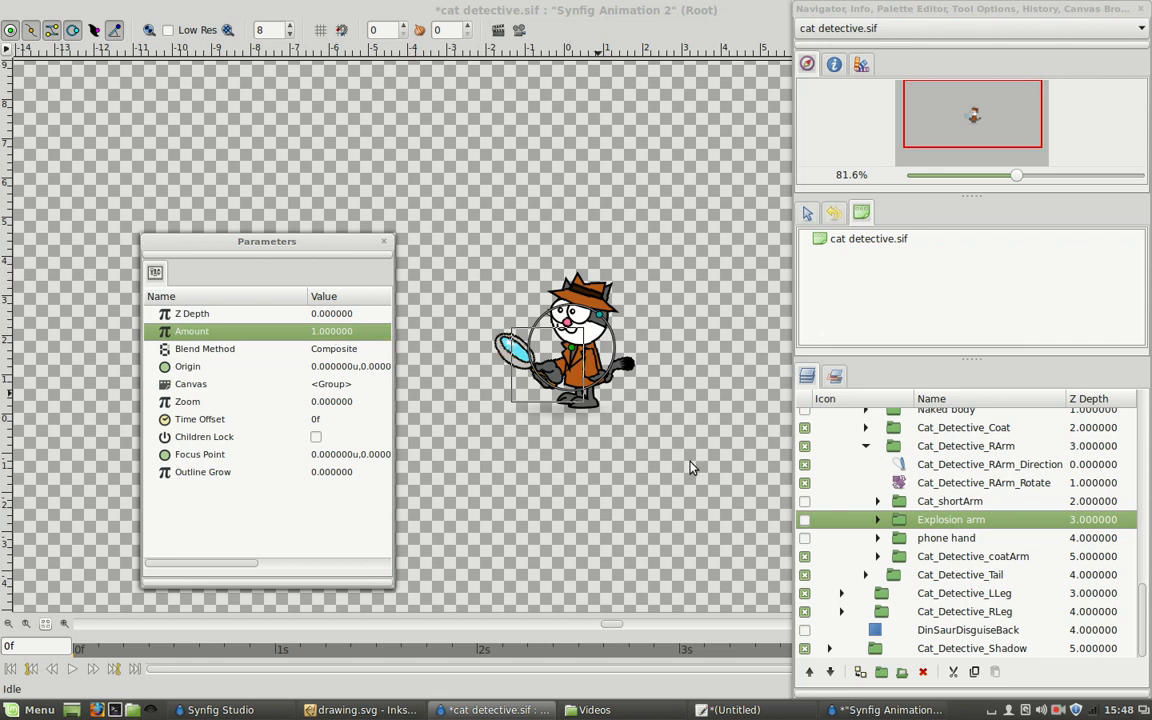
left_click(660, 451)
Locate the left pupil from the canvas and shift it to about 0.32, -0.11 units with the Cat_Detective_LeftEye_Translate layer.
scroll(588, 341, "up", 3)
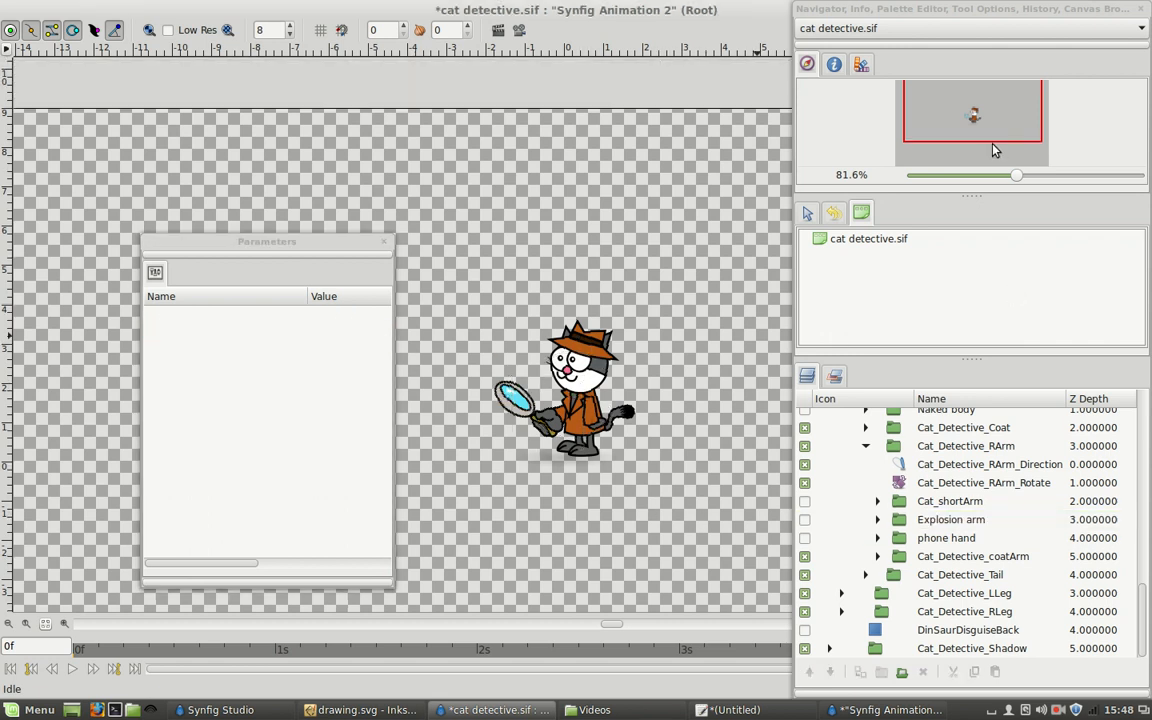
left_click(580, 361)
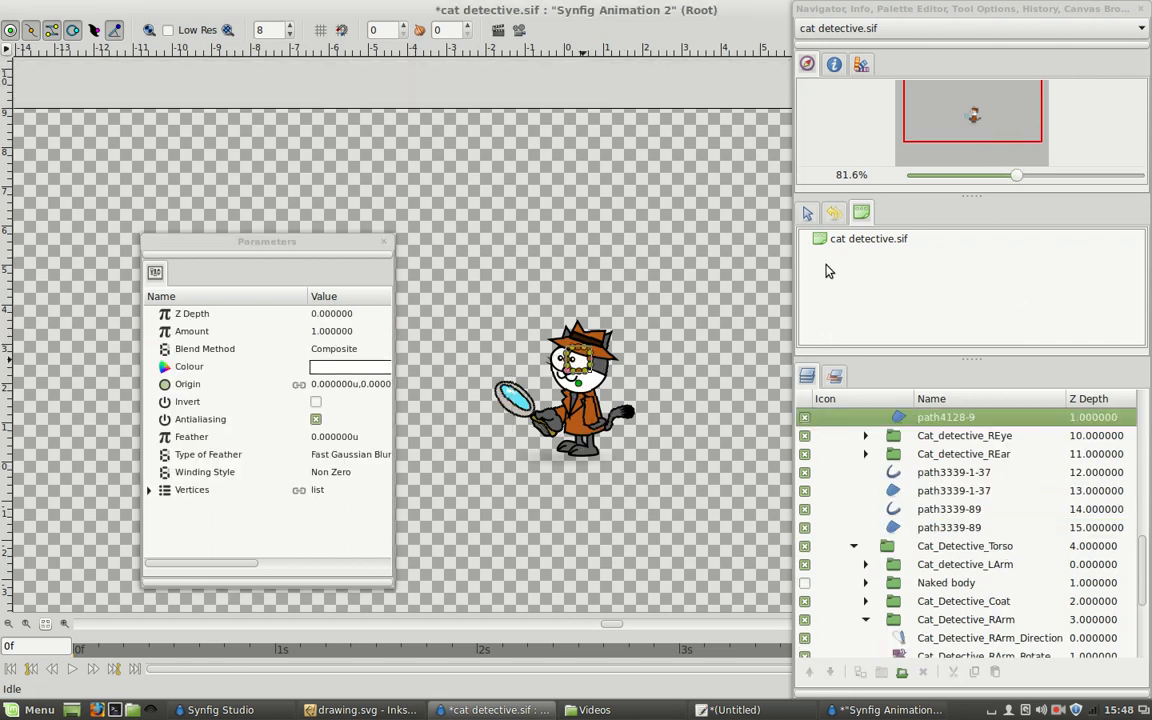
left_click_drag(1012, 178, 1078, 178)
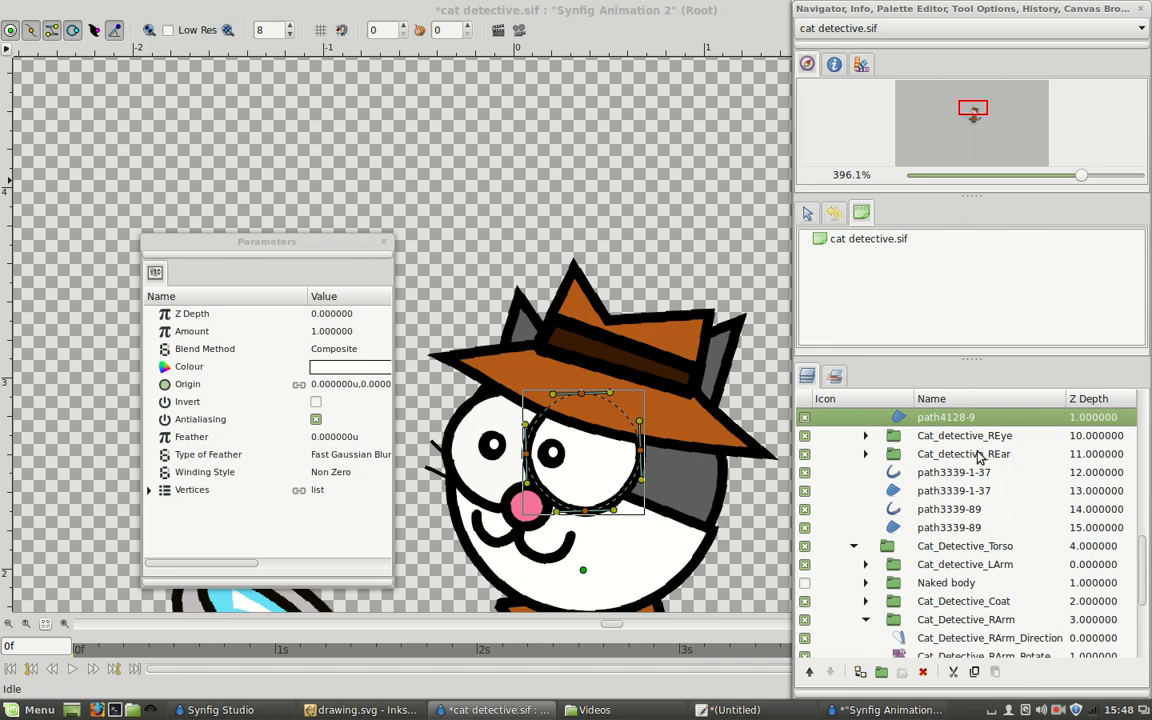
scroll(968, 458, "up", 4)
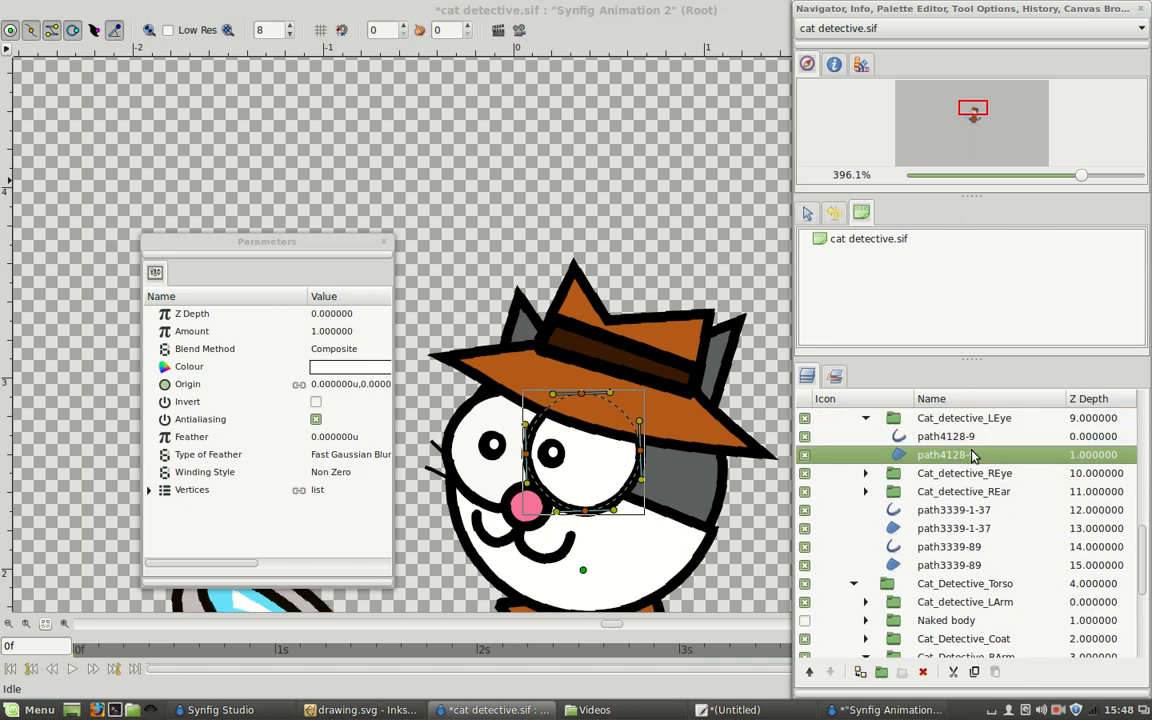
left_click(557, 458)
scroll(900, 452, "up", 2)
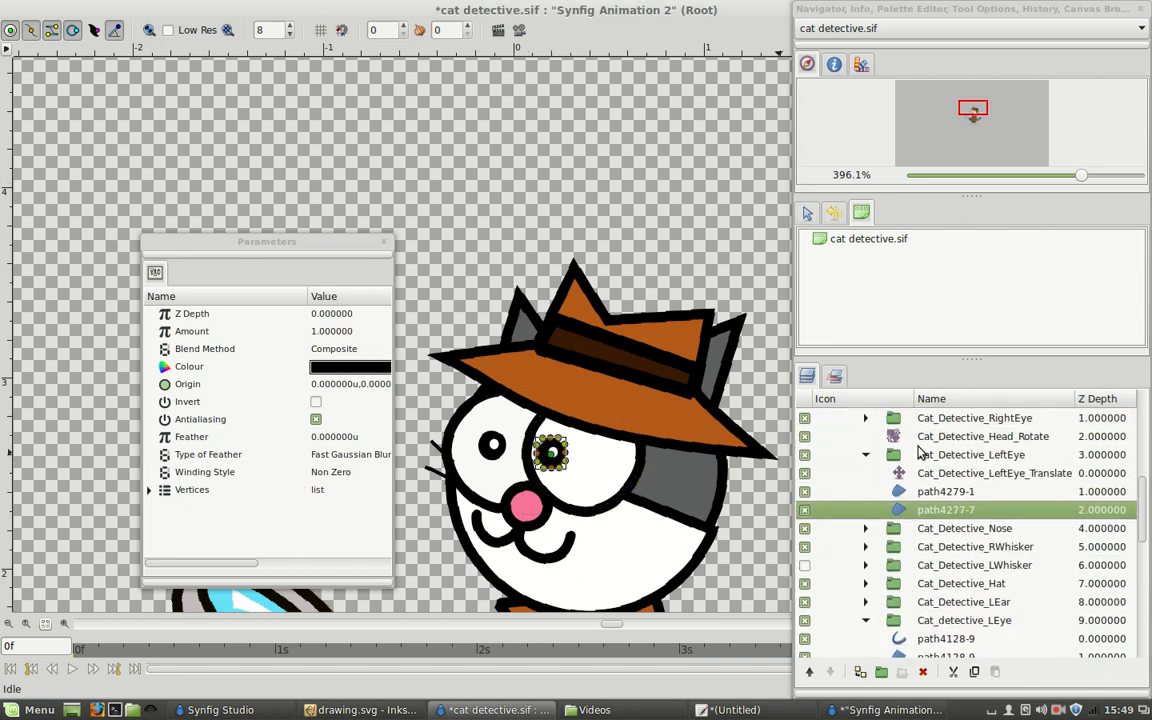
left_click(930, 474)
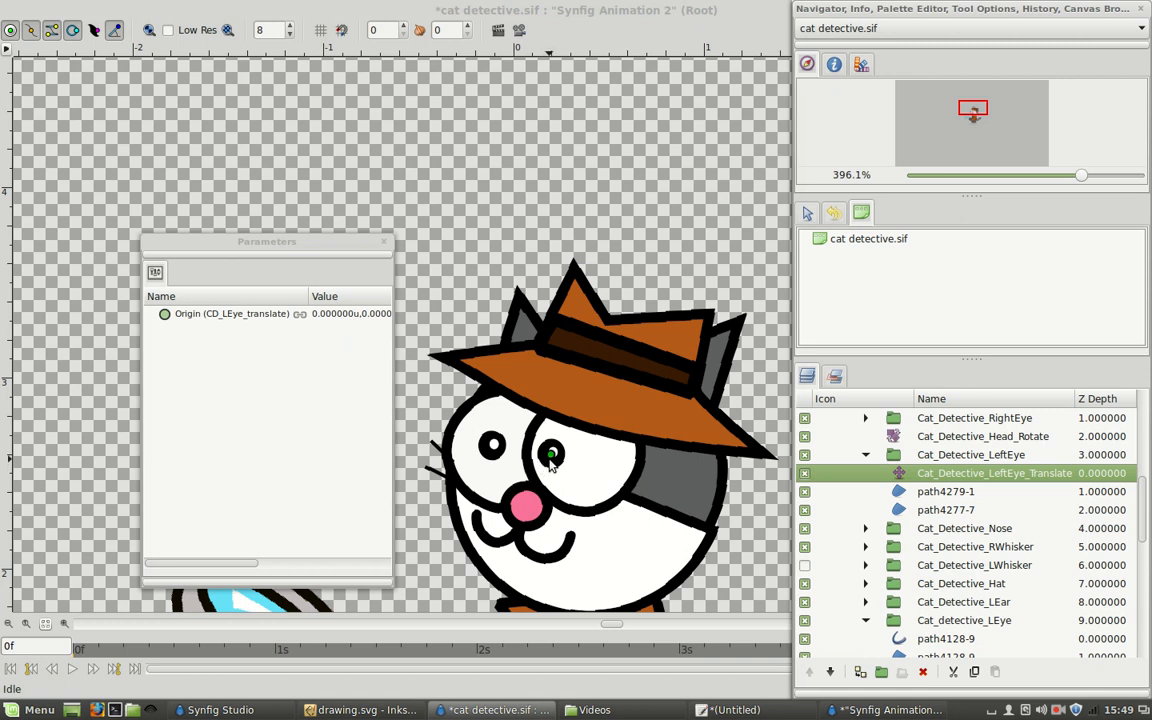
left_click_drag(552, 456, 620, 474)
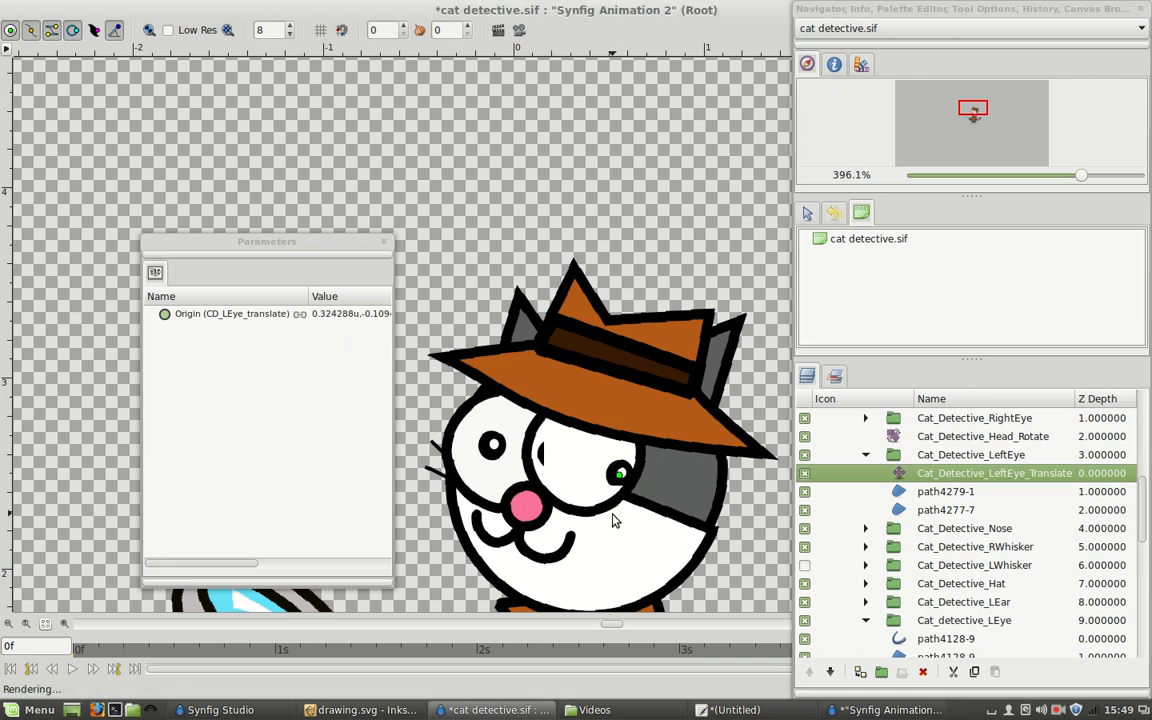
Rotate the cat's head to about 24° with the Cat_Detective_Head_Rotate layer.
left_click(962, 440)
scroll(611, 451, "down", 1)
mouse_move(606, 625)
left_mouse_down()
mouse_move(645, 630)
mouse_move(623, 631)
left_mouse_up()
left_click_drag(677, 572, 655, 489)
scroll(655, 489, "down", 3)
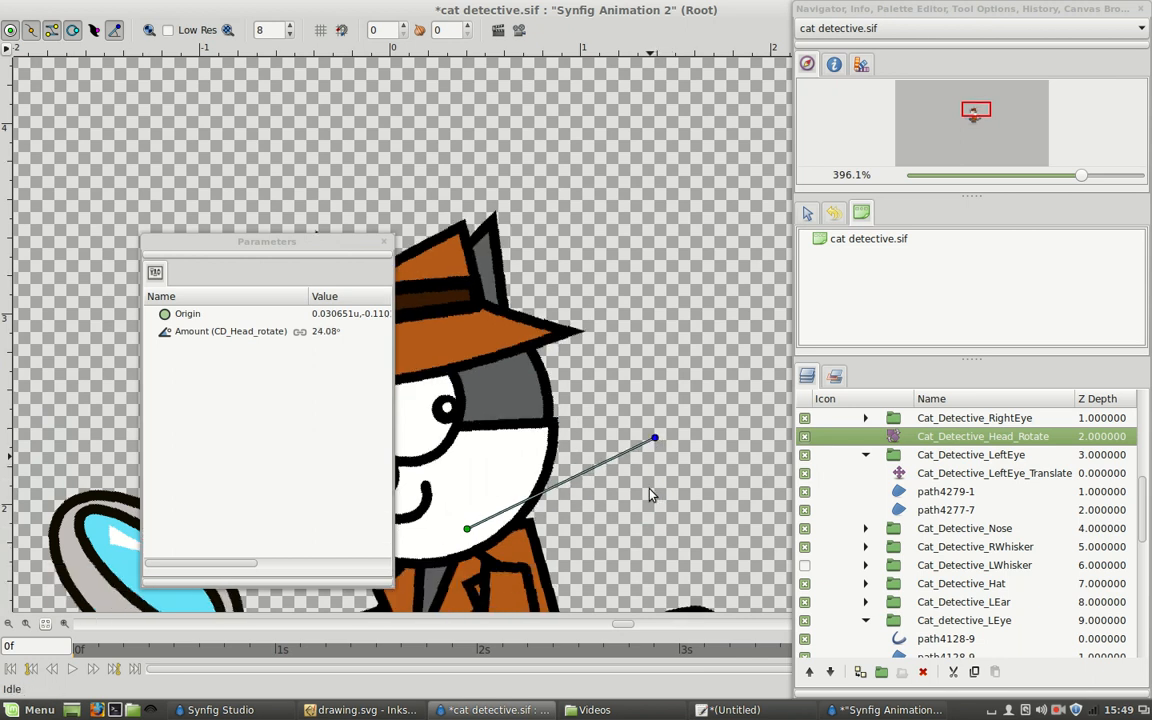
Expand the Cat_detective_LArm group in the torso and rotate the left arm to about 8° with the Cat_Detective_LArm_rotate layer.
left_click_drag(1093, 183, 1052, 178)
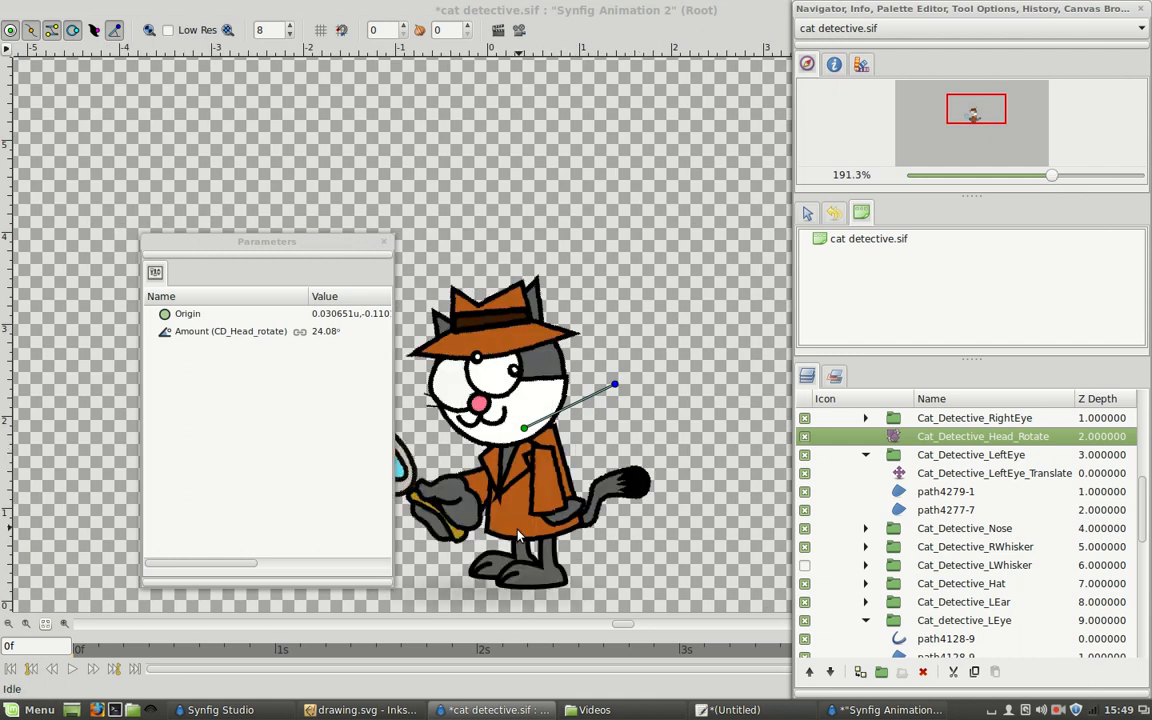
left_click(468, 478)
scroll(952, 495, "up", 2)
scroll(952, 495, "up", 2)
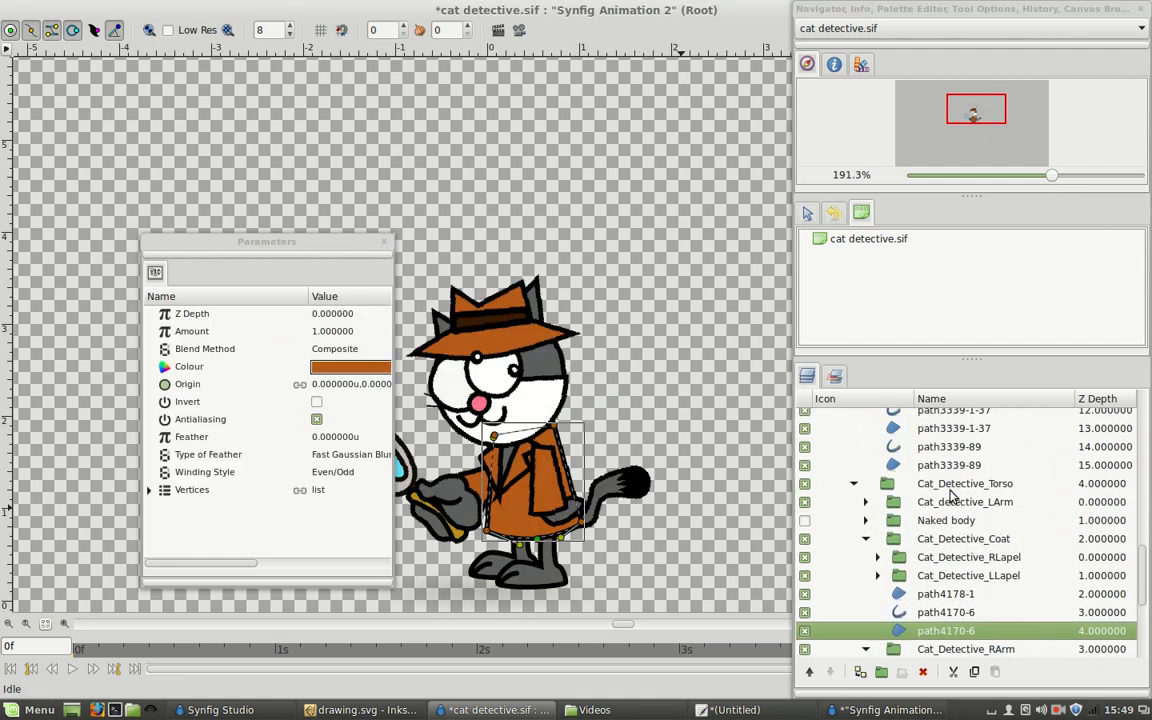
scroll(1010, 585, "up", 8)
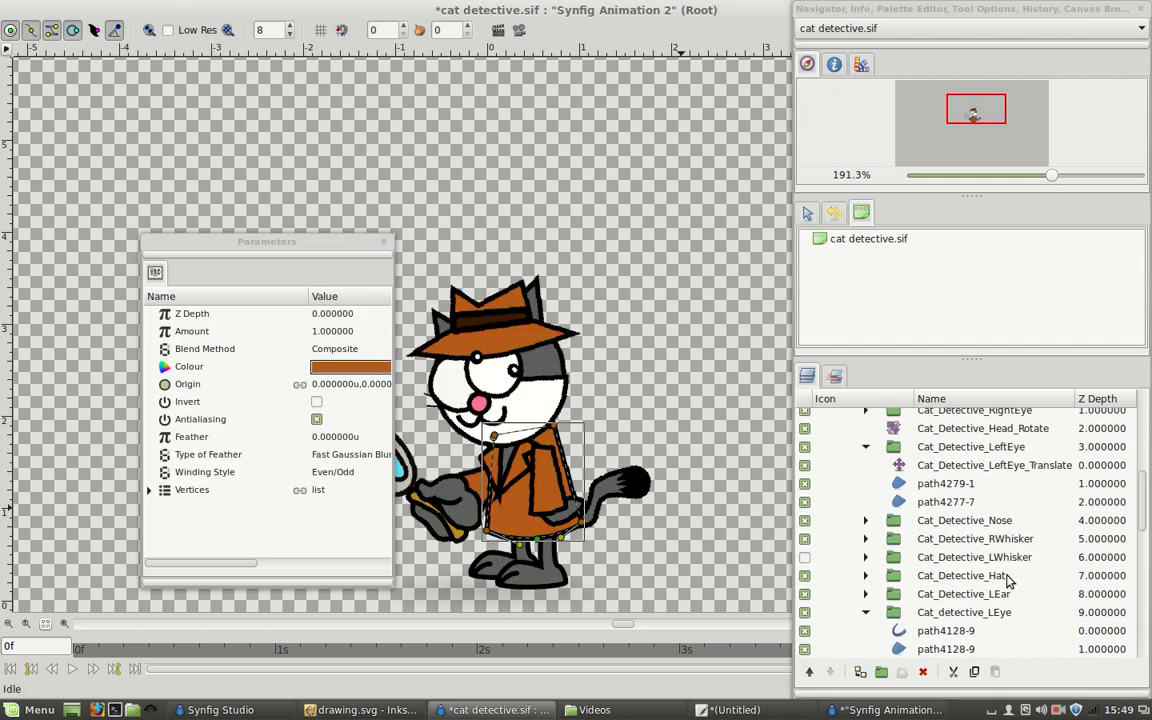
scroll(1000, 580, "down", 10)
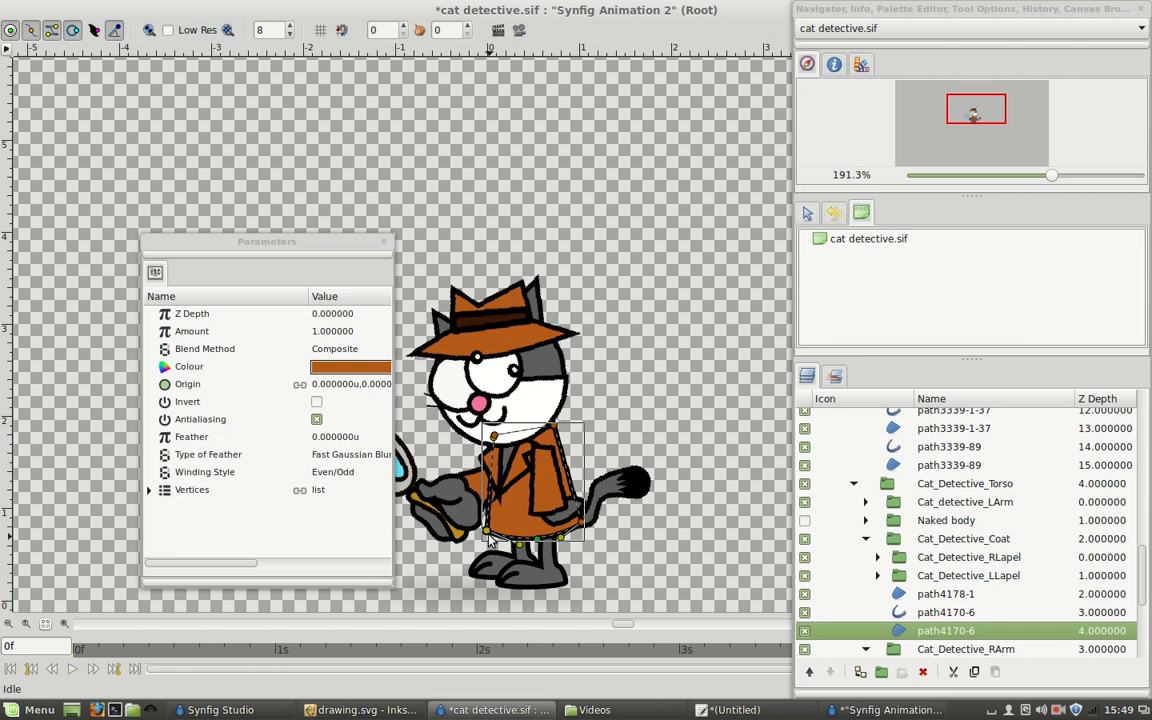
left_click(855, 502)
scroll(837, 502, "down", 2)
scroll(835, 490, "up", 3)
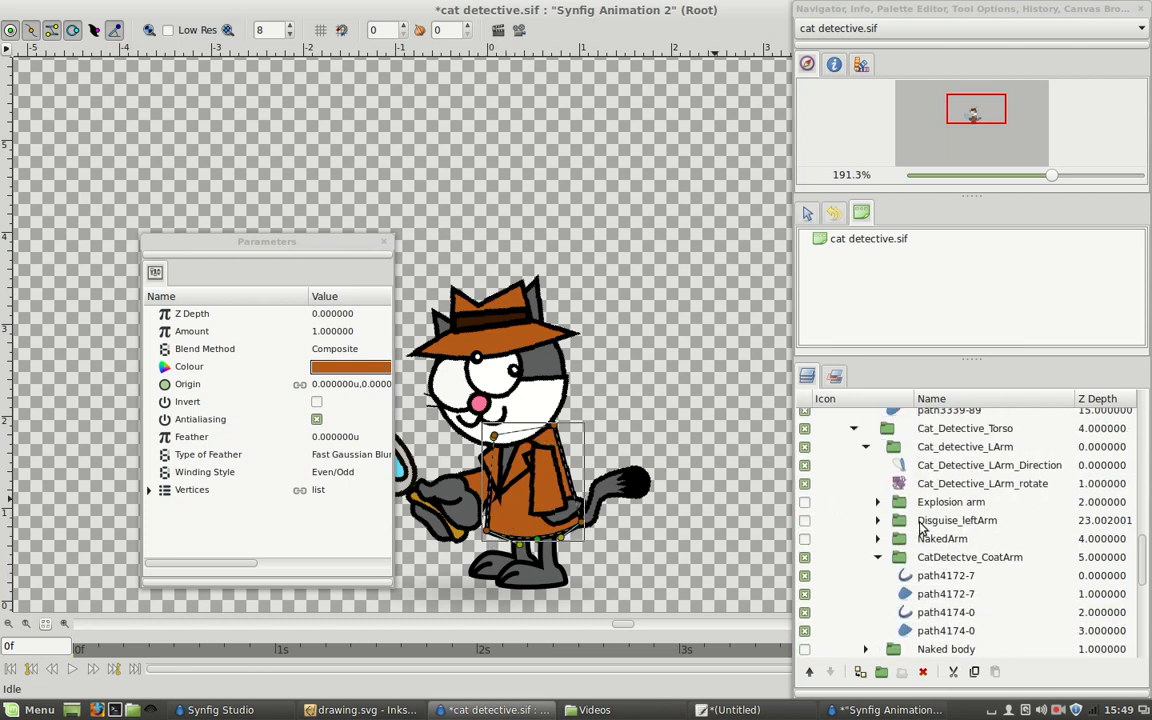
left_click(938, 488)
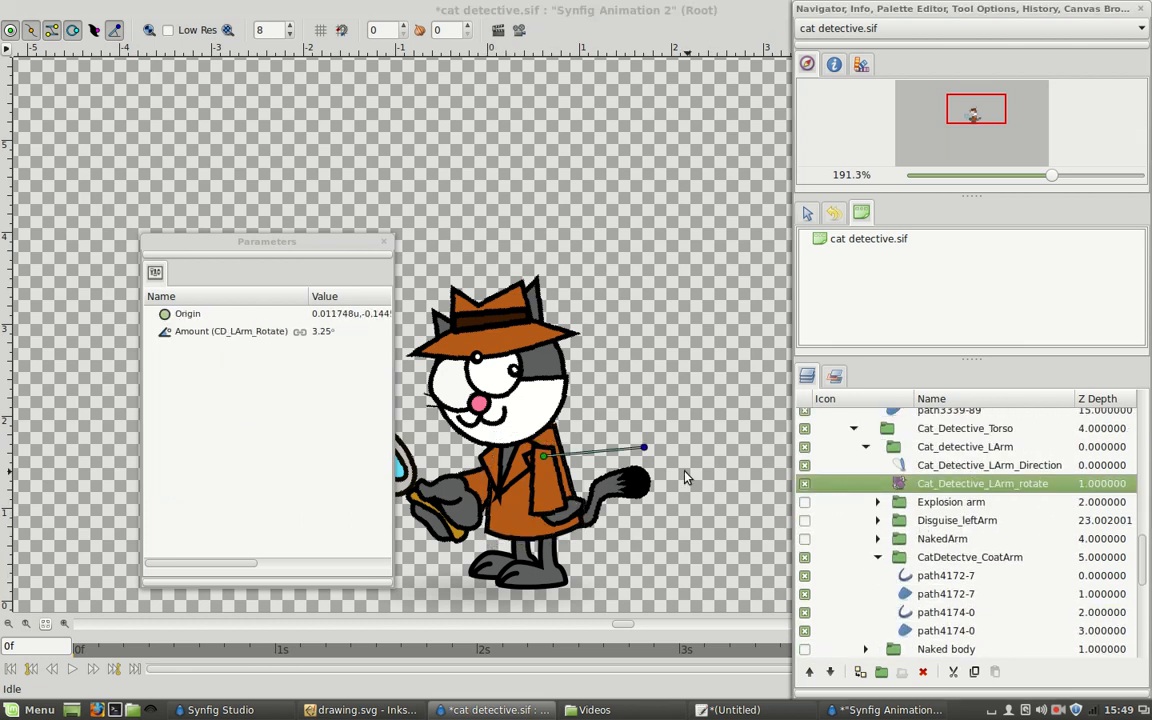
left_click_drag(650, 457, 644, 440)
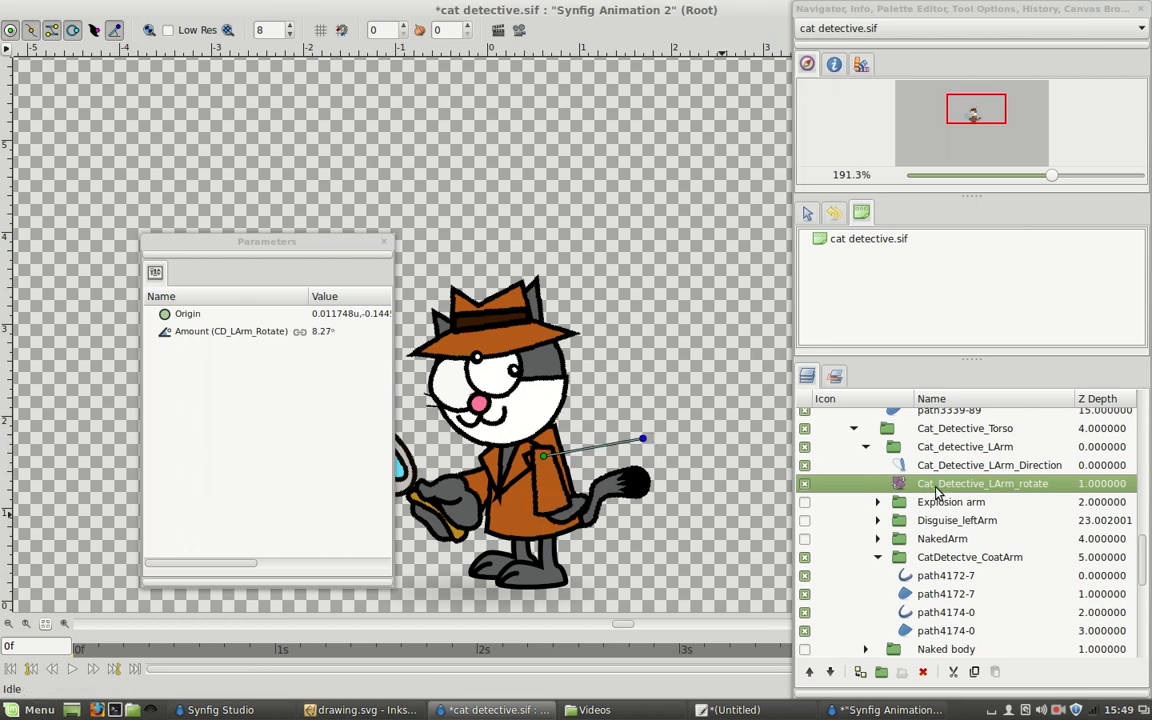
Find the Cat_Detective_Body_Rotate layer above the head group and rotate the upper body to about 15°.
scroll(910, 485, "up", 1)
left_click(942, 468)
scroll(944, 476, "up", 4)
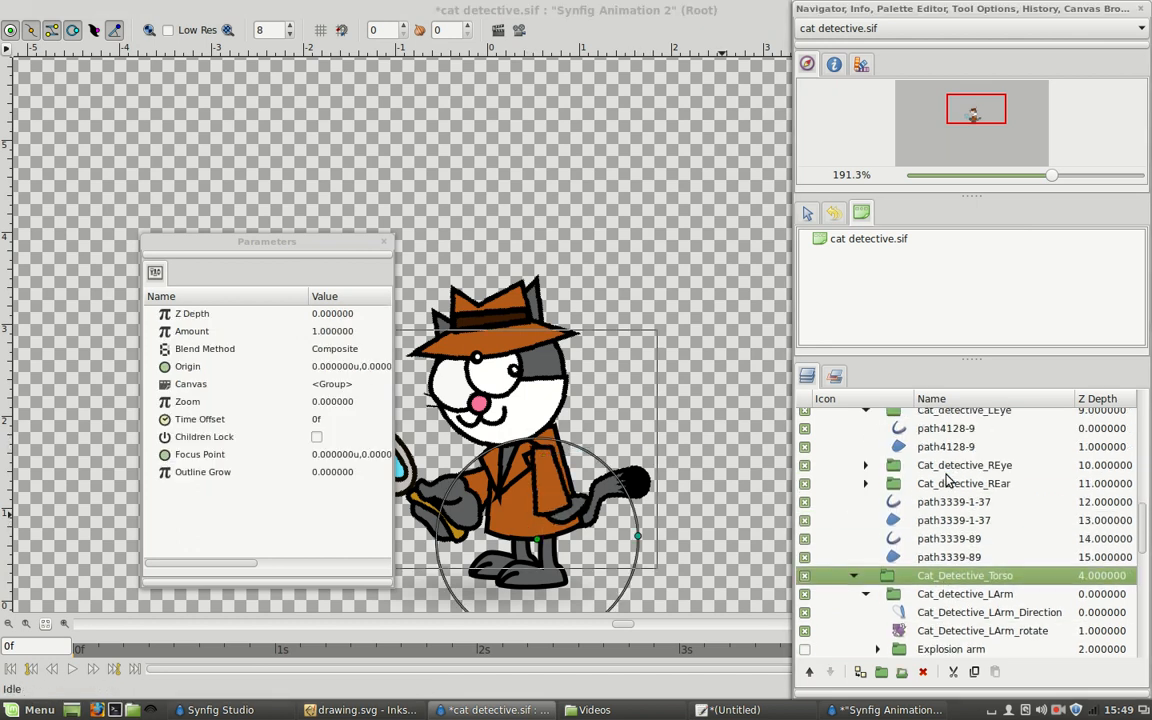
scroll(945, 480, "up", 4)
scroll(945, 480, "up", 3)
scroll(947, 490, "down", 5)
scroll(950, 500, "up", 4)
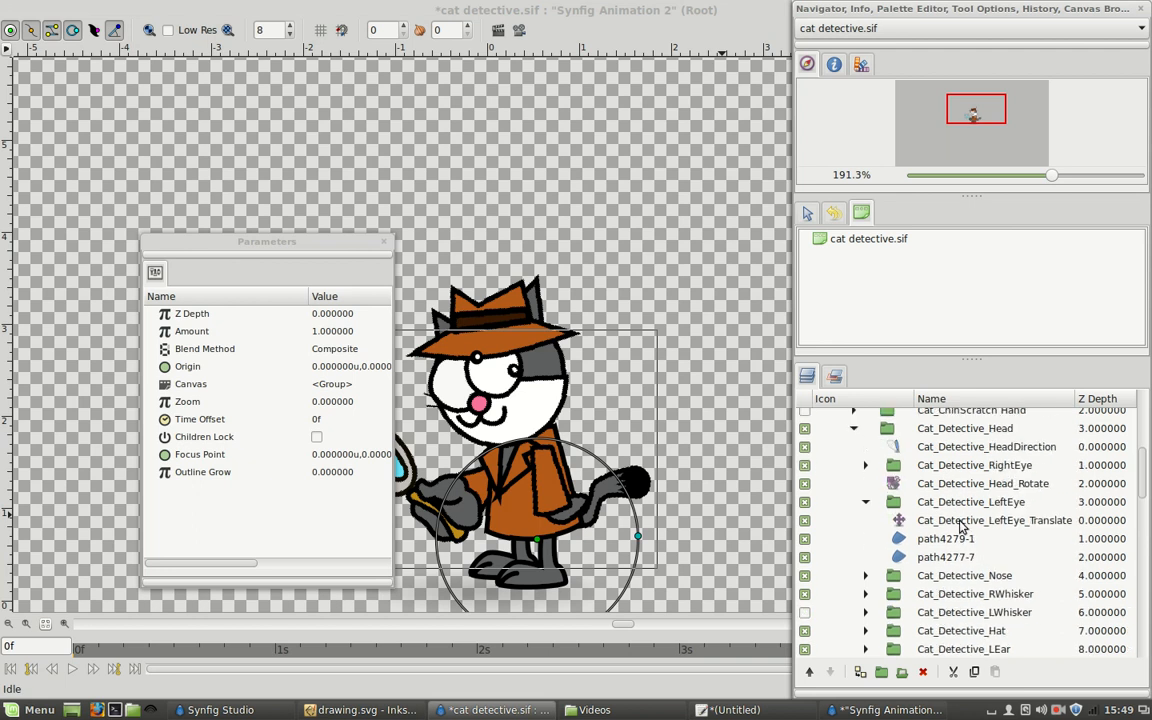
scroll(960, 485, "up", 1)
left_click(982, 428)
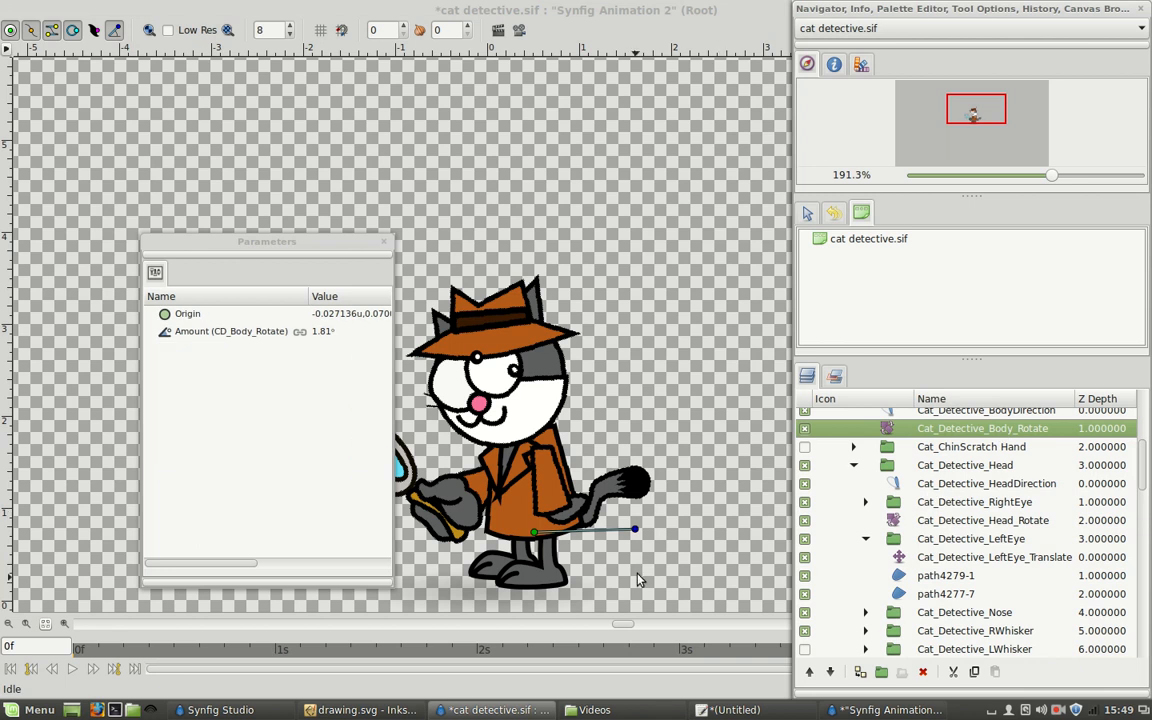
left_click_drag(635, 527, 631, 506)
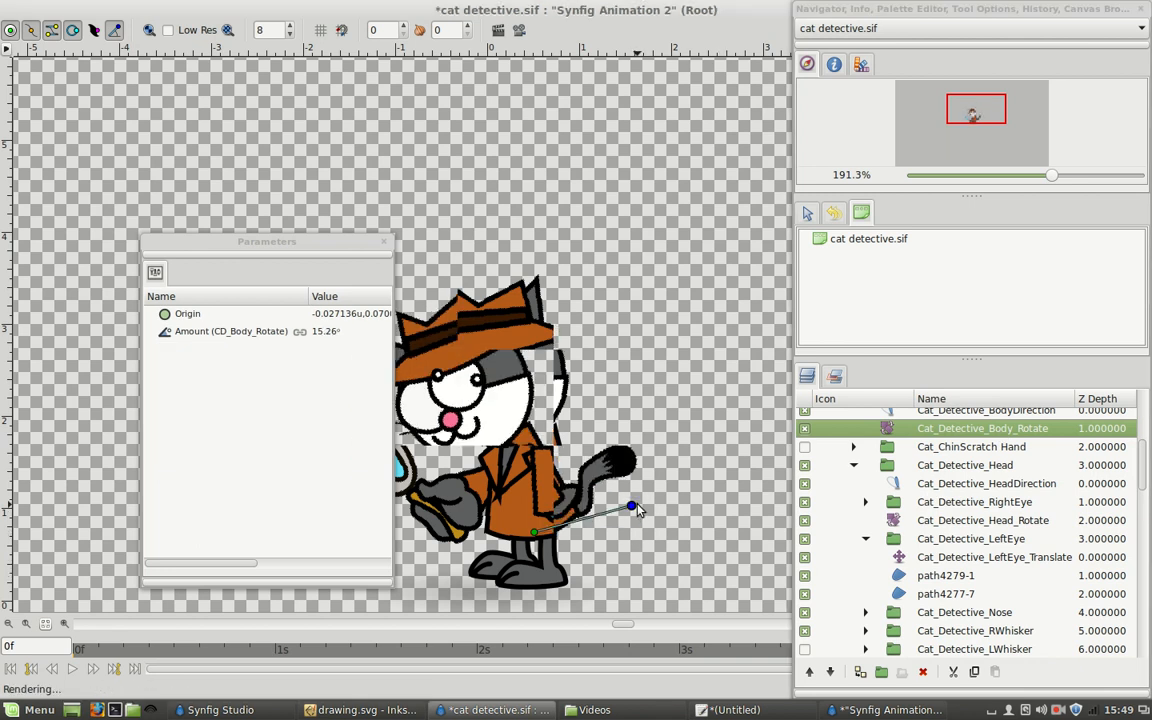
Rotate the left leg to about 20° and move it to about 0.04, 0.37 units with its LLeg Rotate and Translate layers.
left_click(487, 541)
left_click(985, 577)
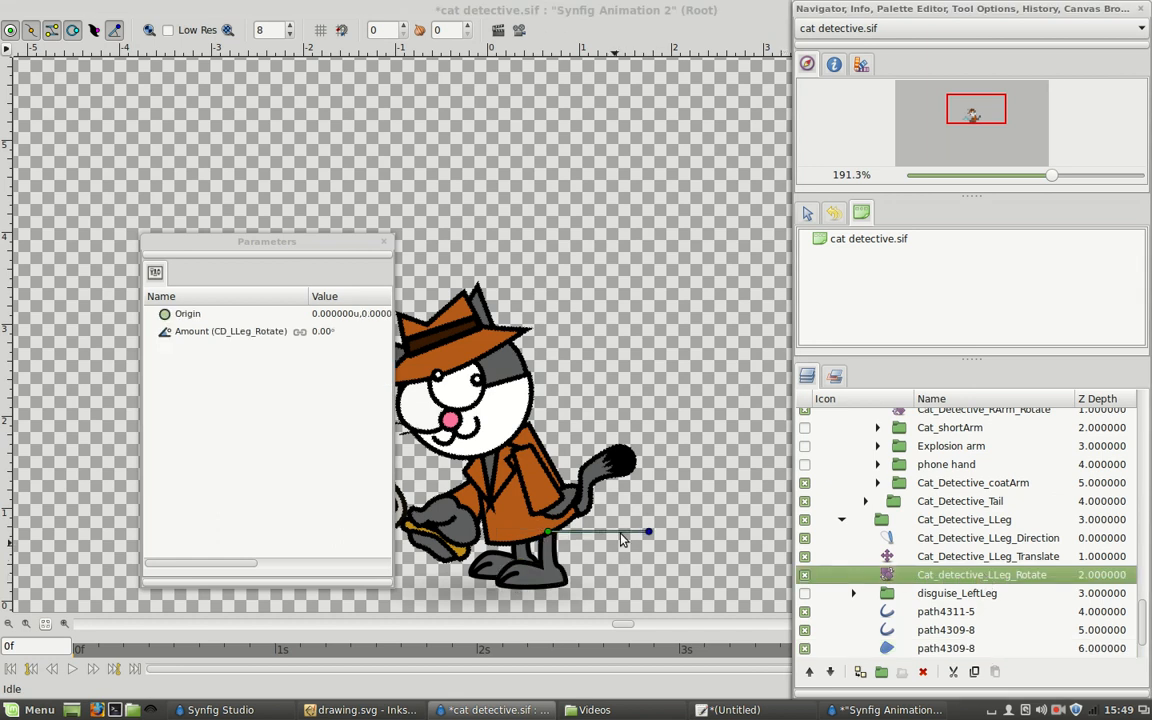
left_click_drag(648, 536, 642, 497)
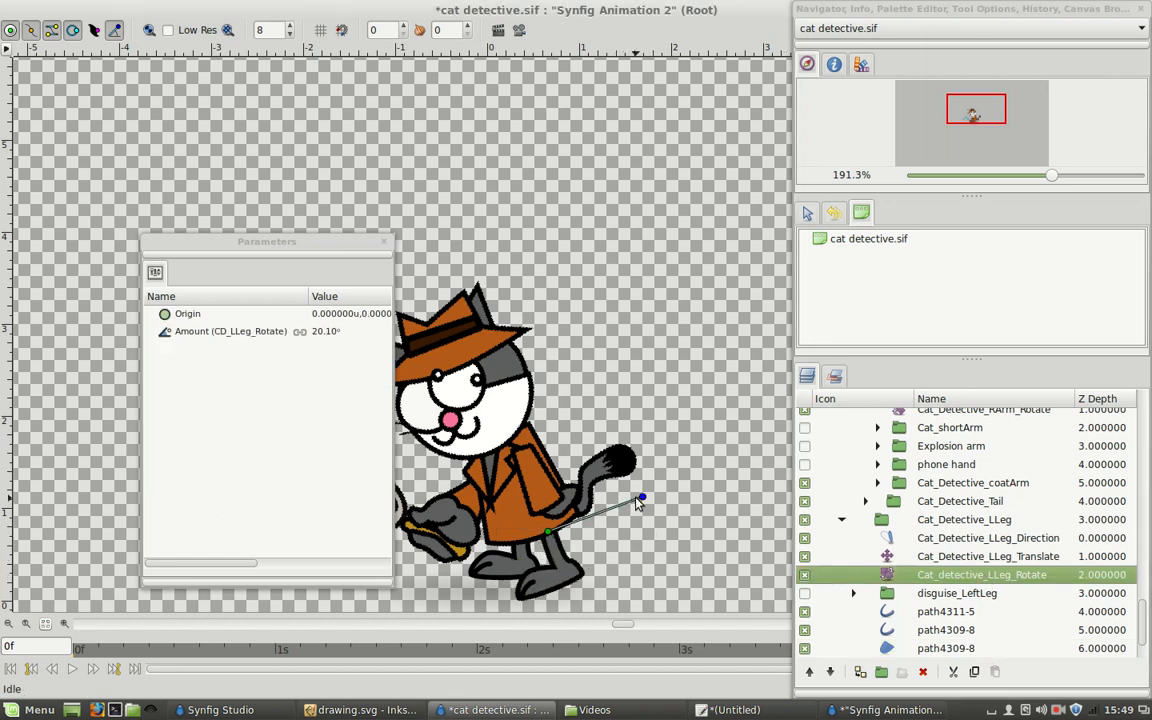
left_click(1000, 558)
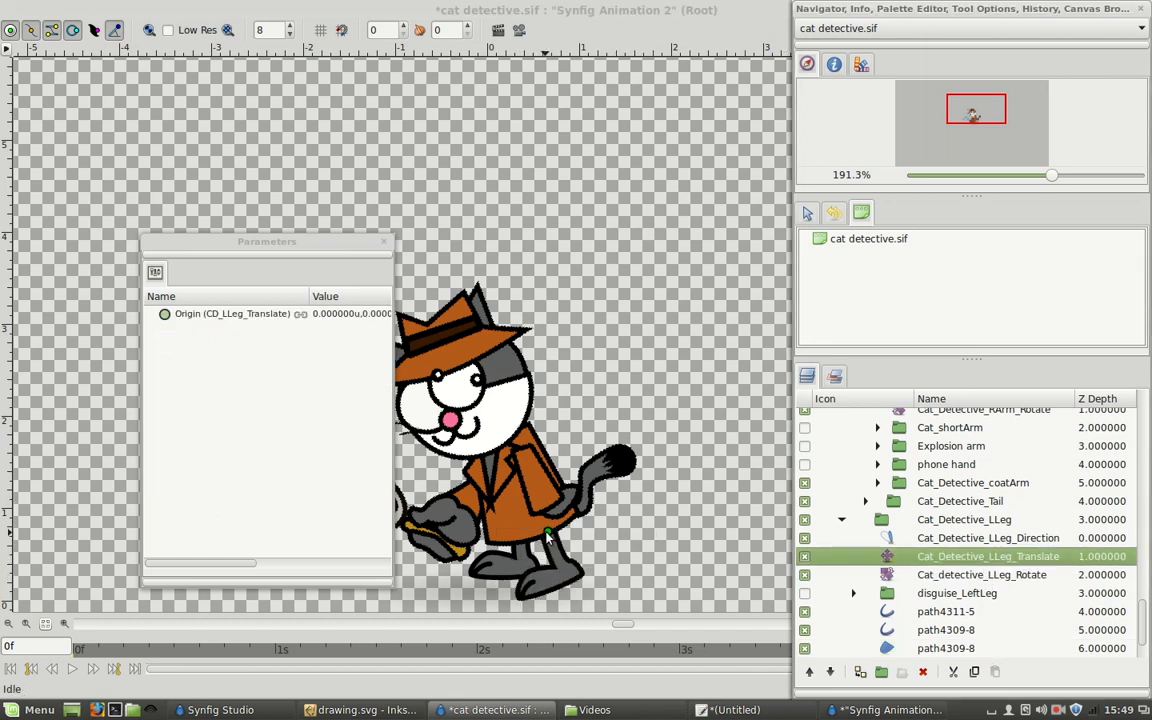
left_click_drag(561, 518, 551, 493)
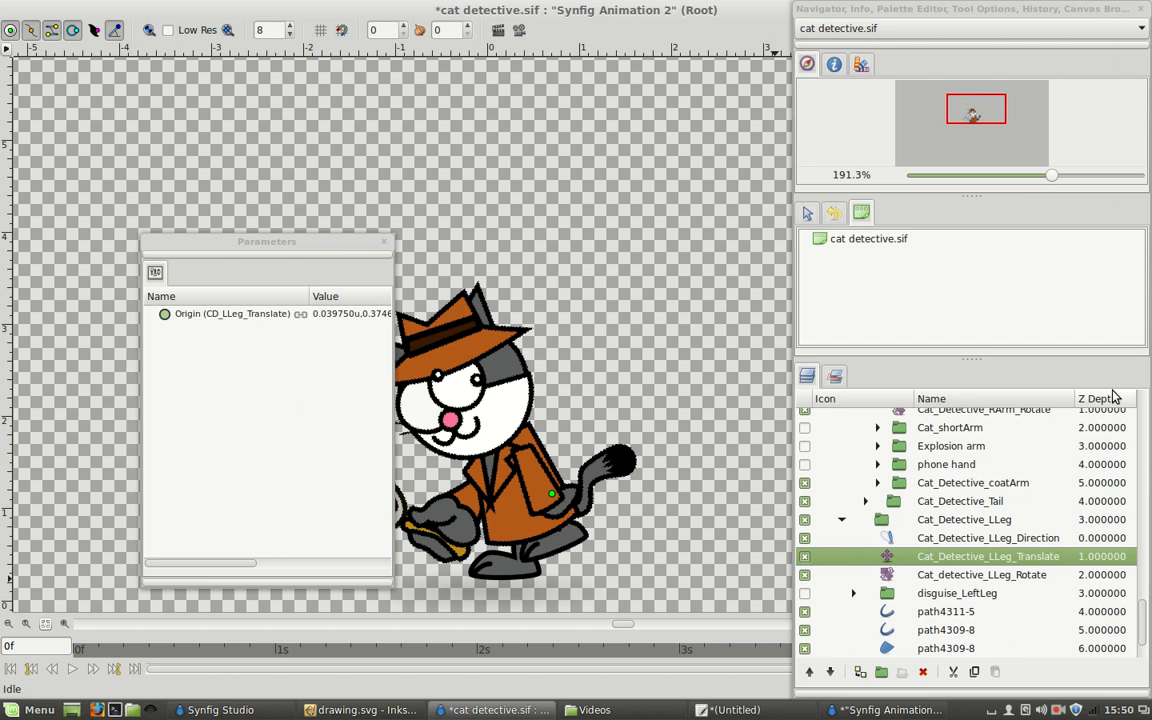
left_click(1060, 709)
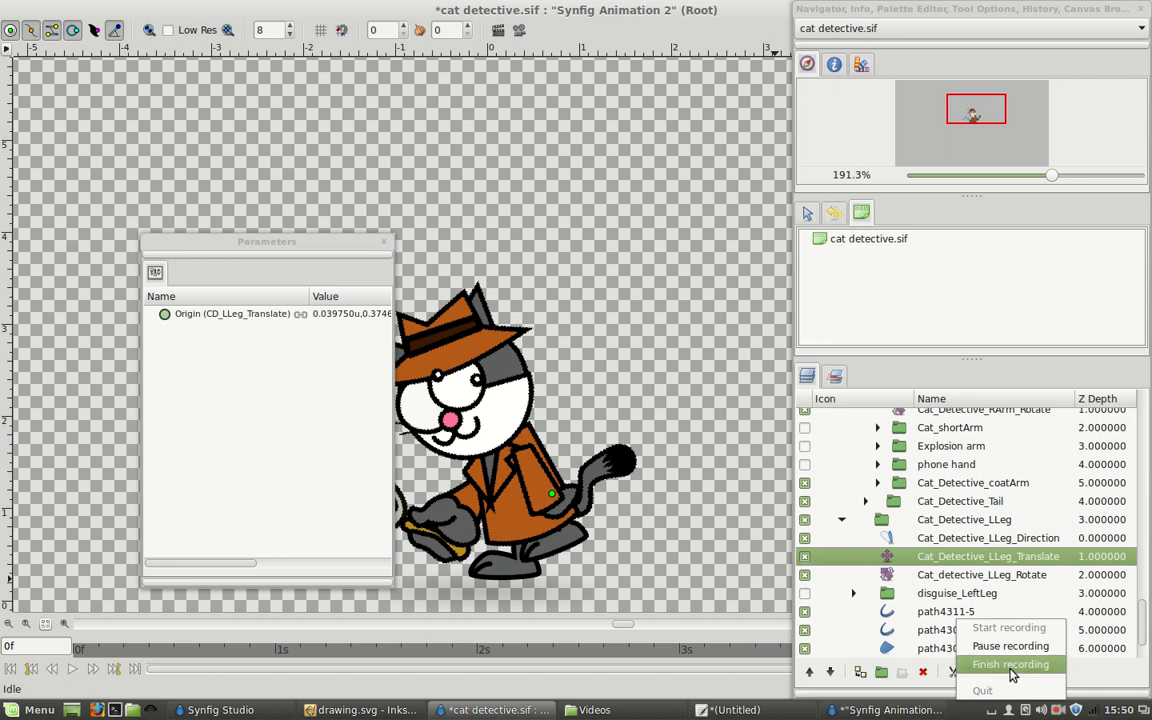